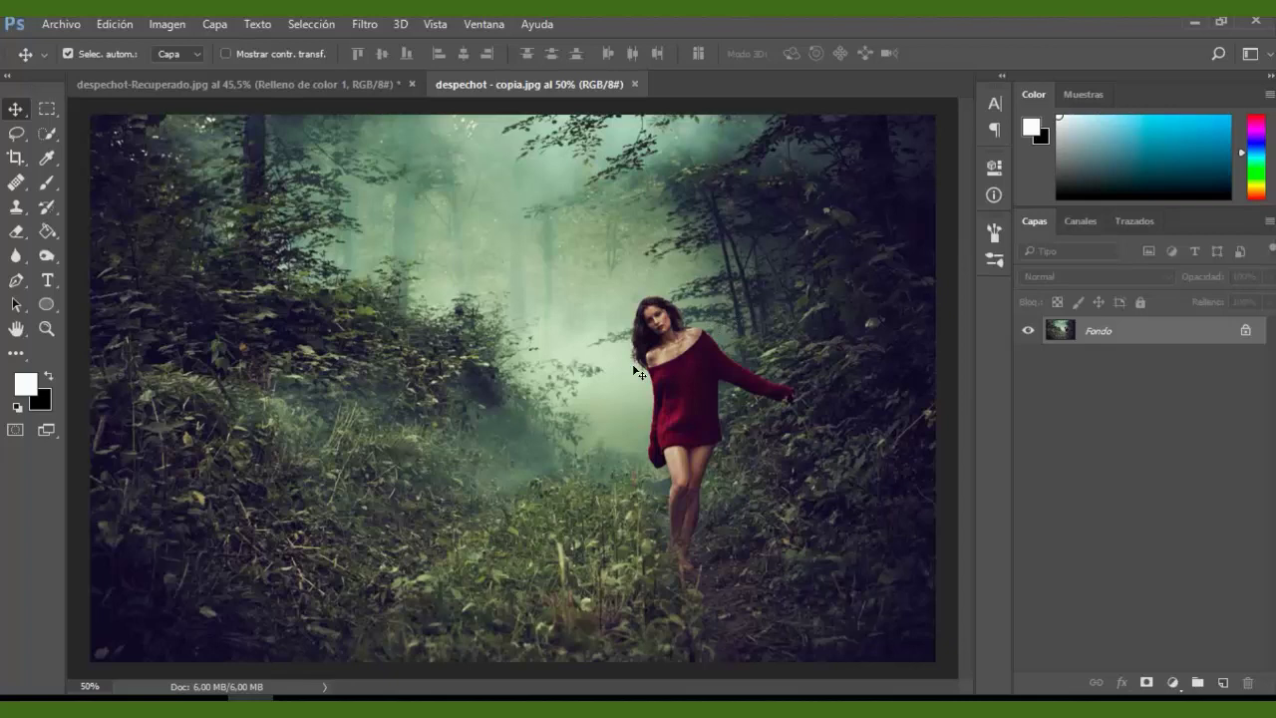
Add a Curves 1 adjustment layer in Trama blend mode with its mask inverted to black
{"action": "left_click", "coordinate": [337, 85]}
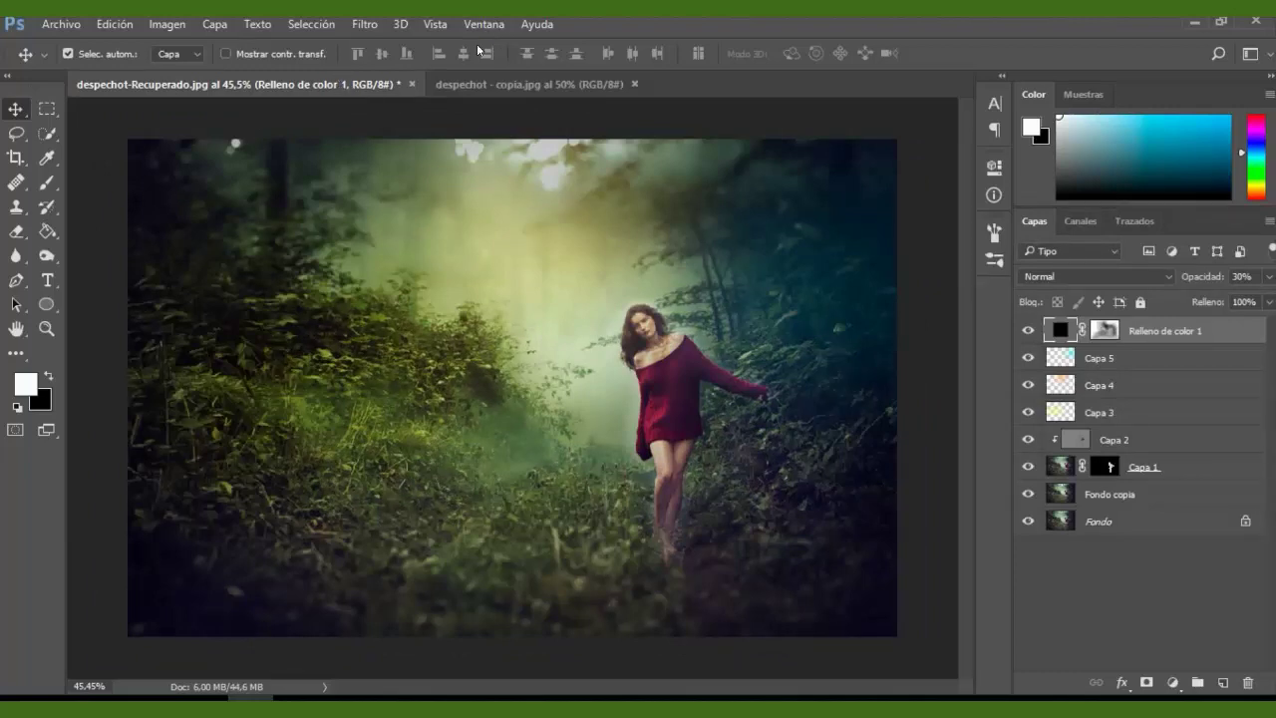
{"action": "left_click", "coordinate": [533, 85]}
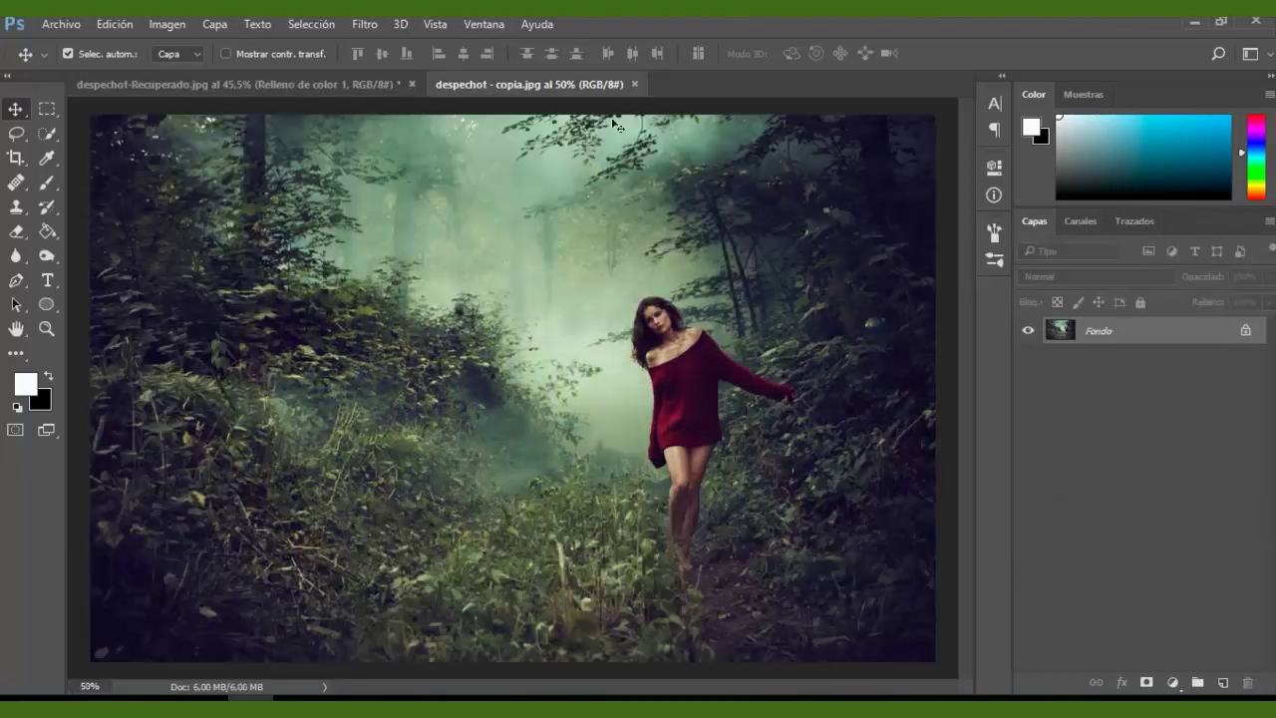
{"action": "left_click", "coordinate": [1172, 683]}
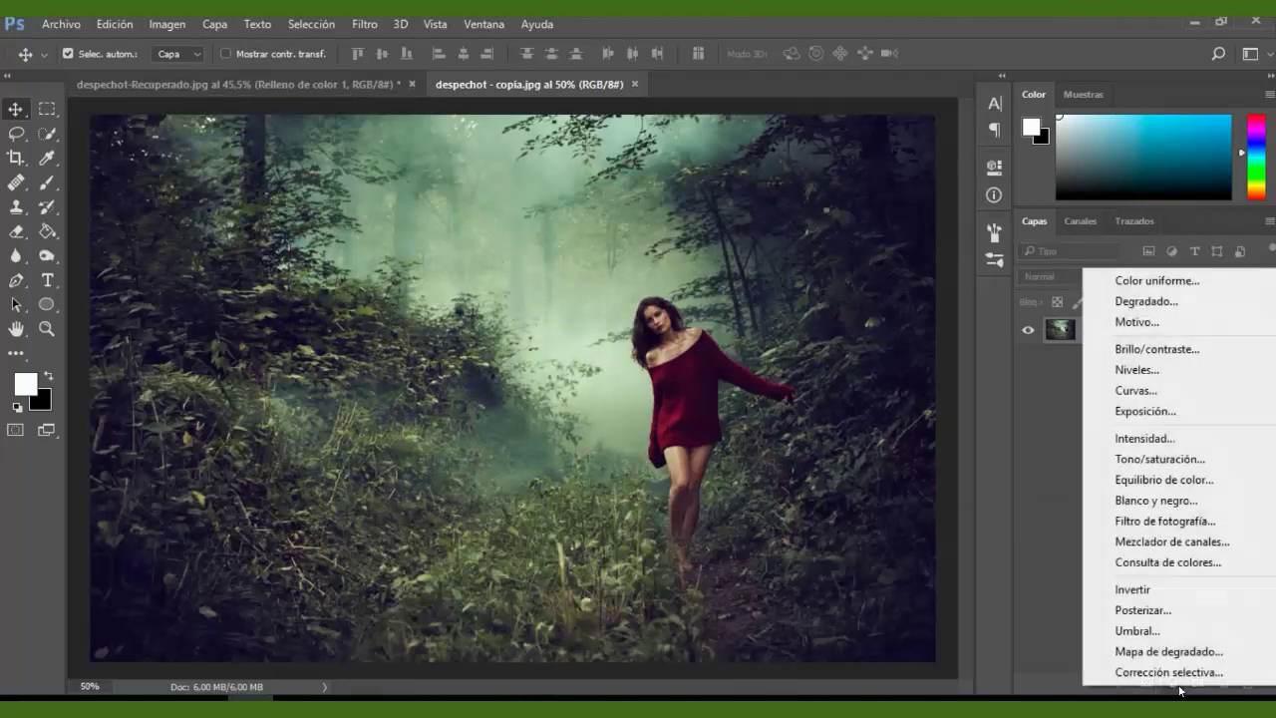
{"action": "left_click", "coordinate": [1156, 390]}
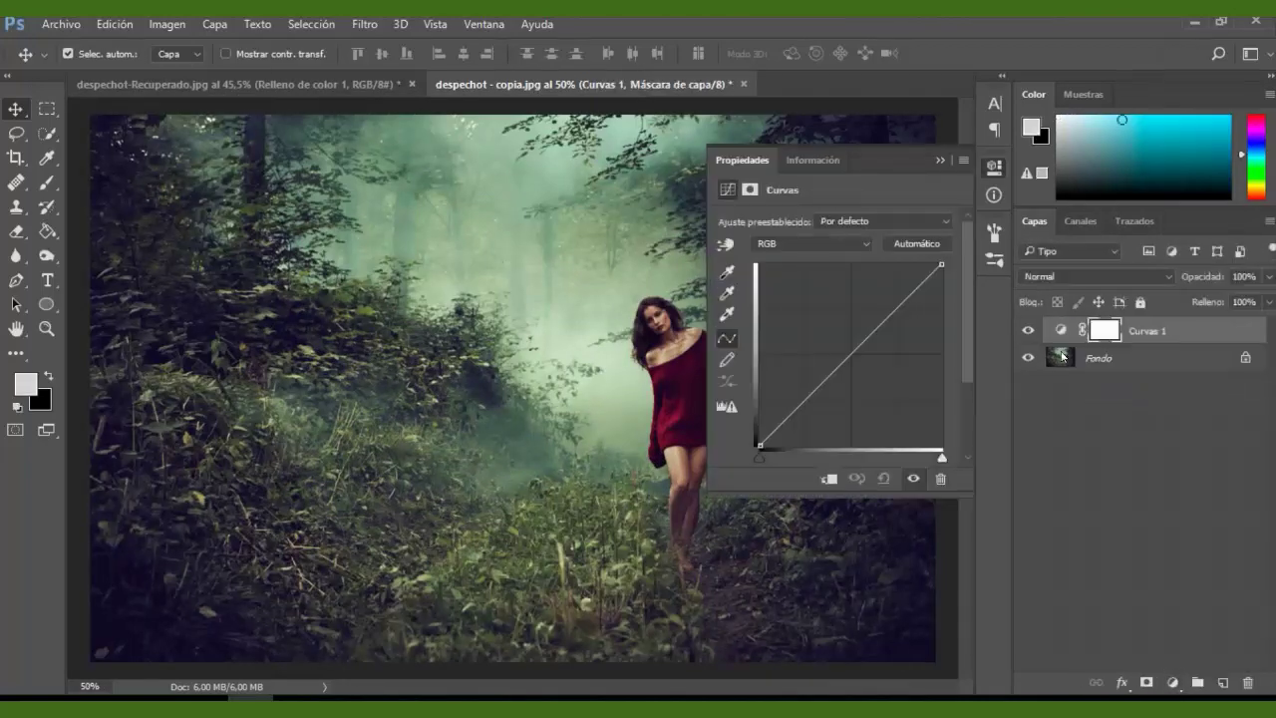
{"action": "left_click", "coordinate": [942, 161]}
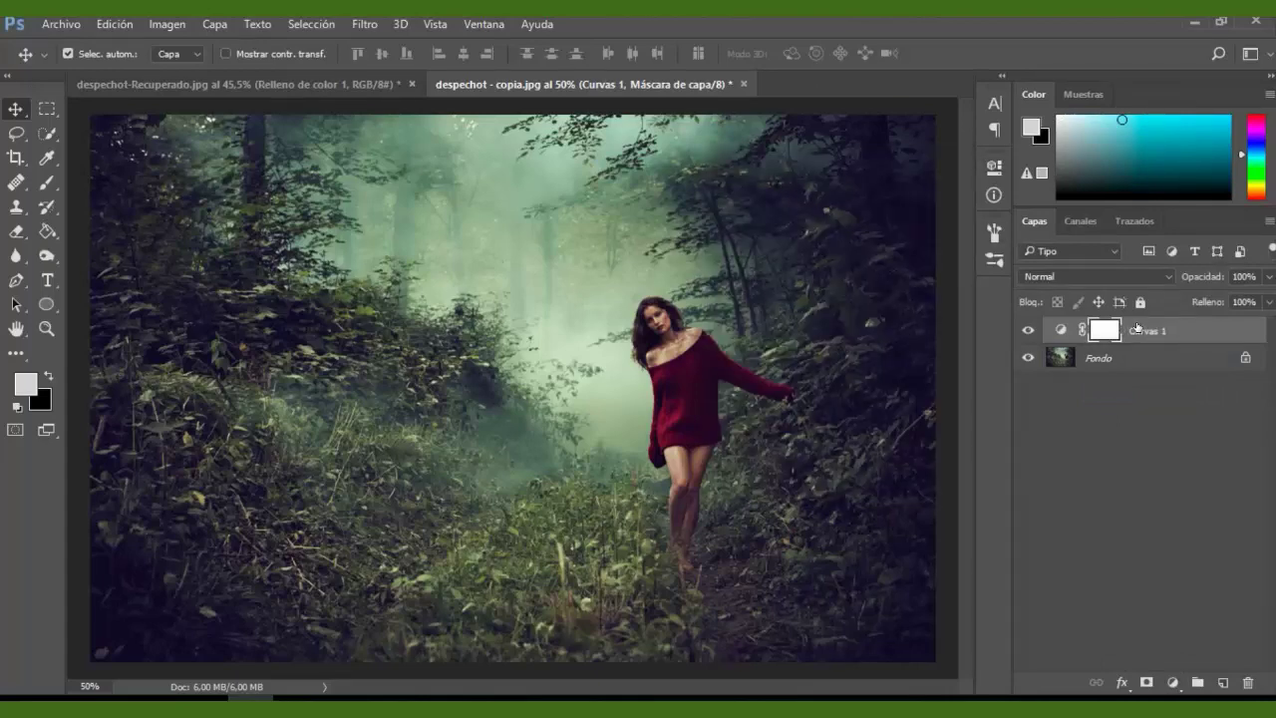
{"action": "left_click", "coordinate": [1167, 277]}
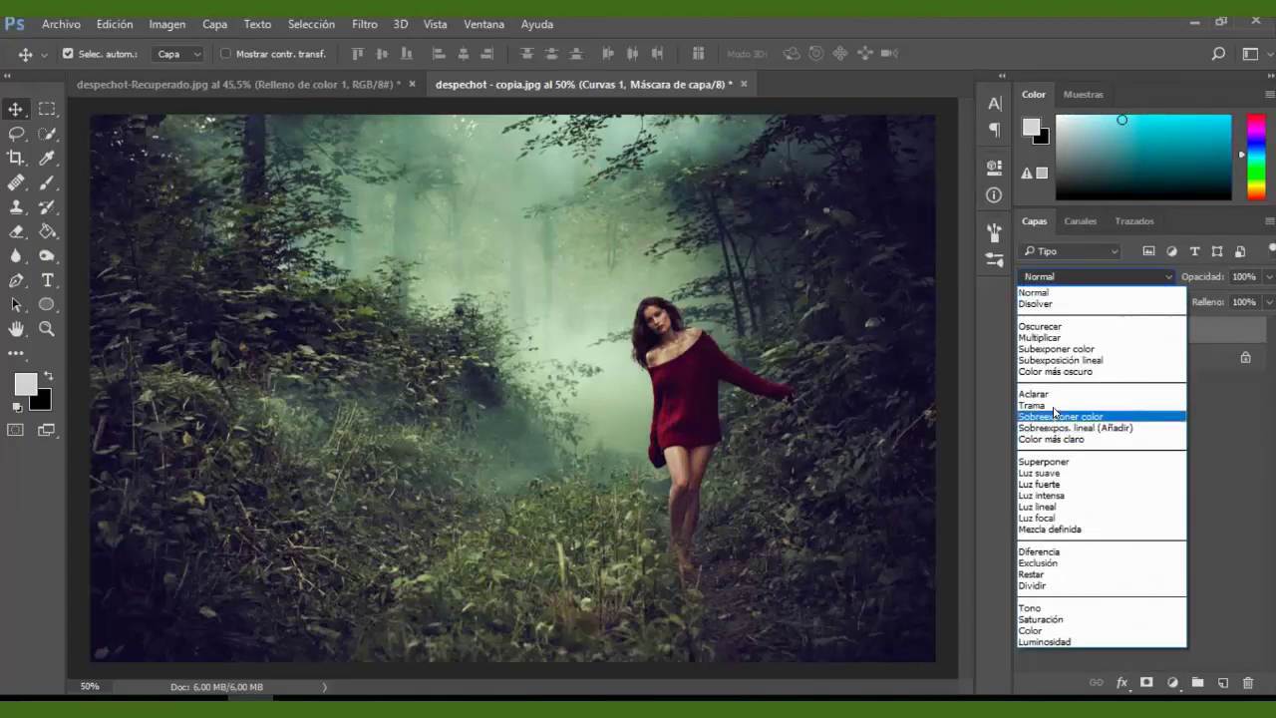
{"action": "left_click", "coordinate": [1037, 405]}
{"action": "key", "text": "ctrl+i"}
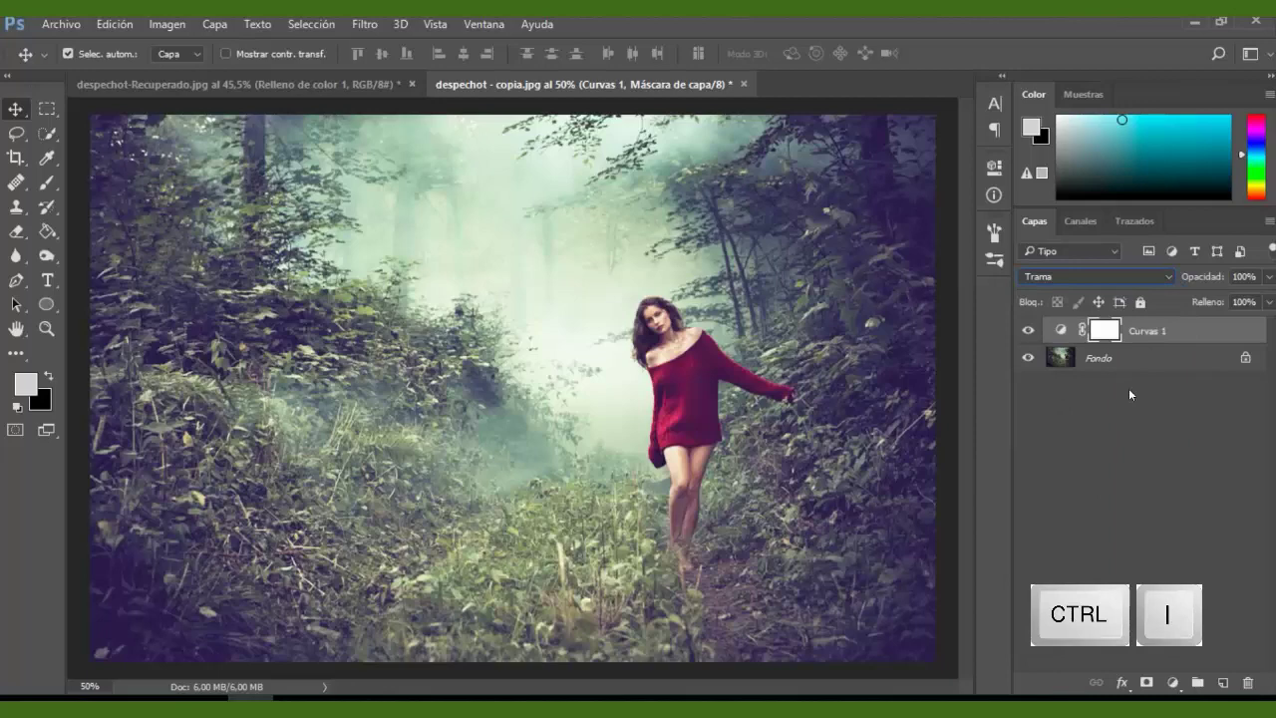
{"action": "key", "text": "ctrl+i"}
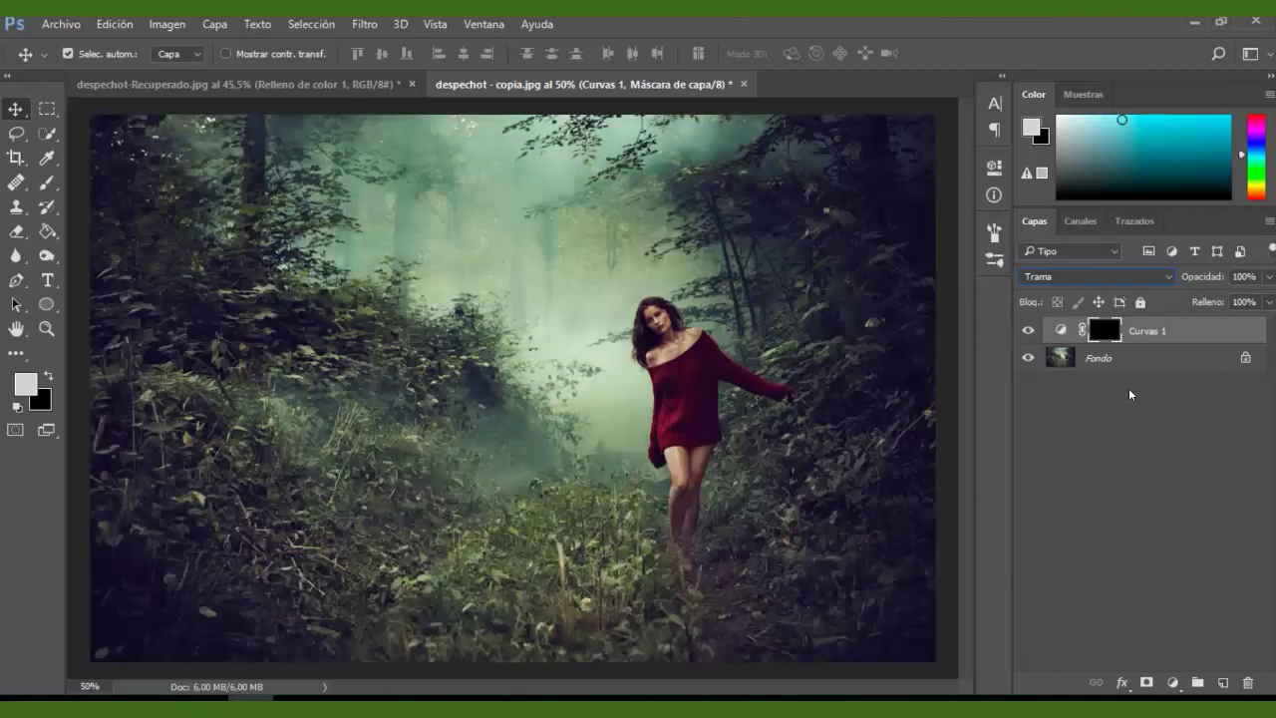
{"action": "left_click", "coordinate": [47, 182]}
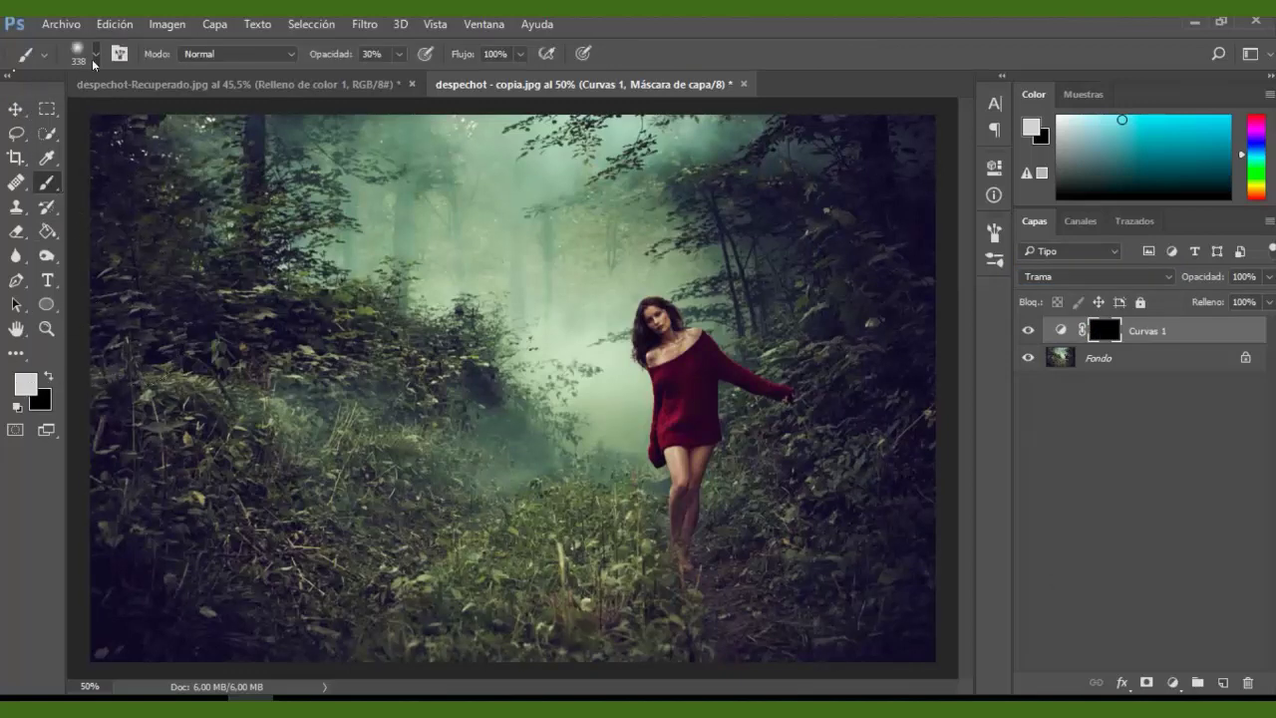
Set the brush to about 40 px size and 50% opacity
{"action": "left_click", "coordinate": [96, 57]}
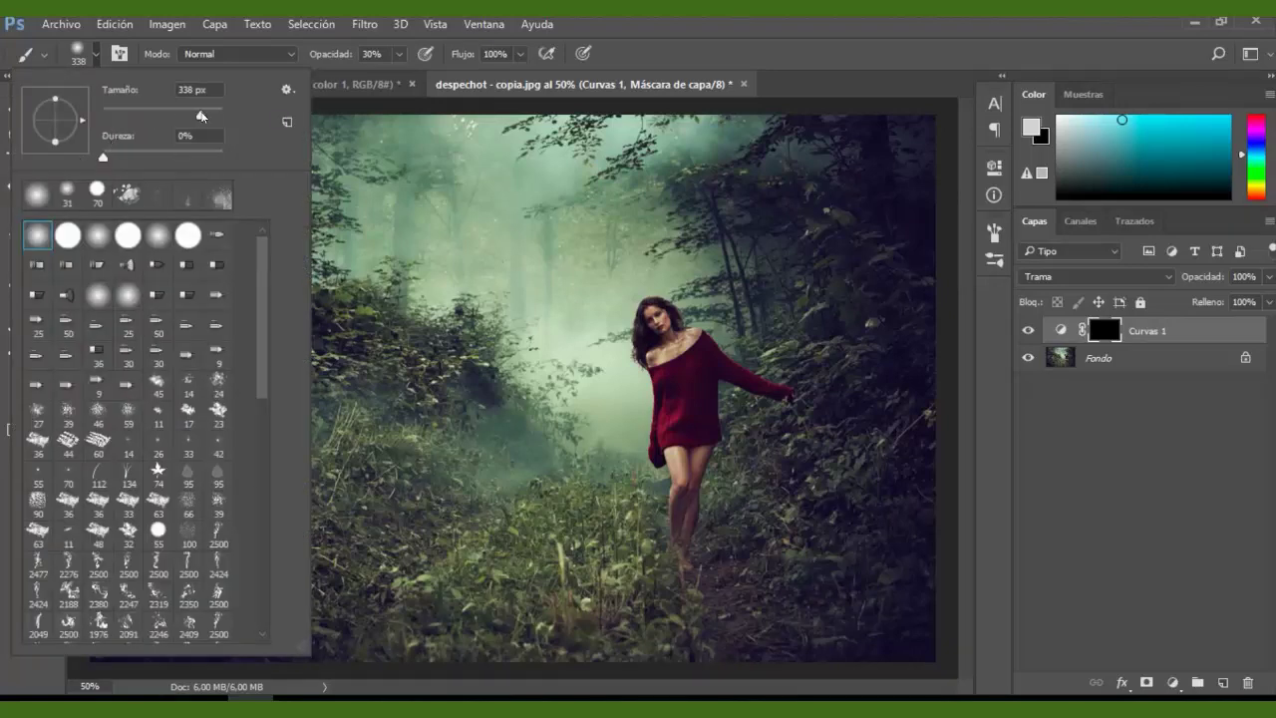
{"action": "left_click_drag", "start_coordinate": [200, 116], "coordinate": [127, 117]}
{"action": "key", "text": "Return"}
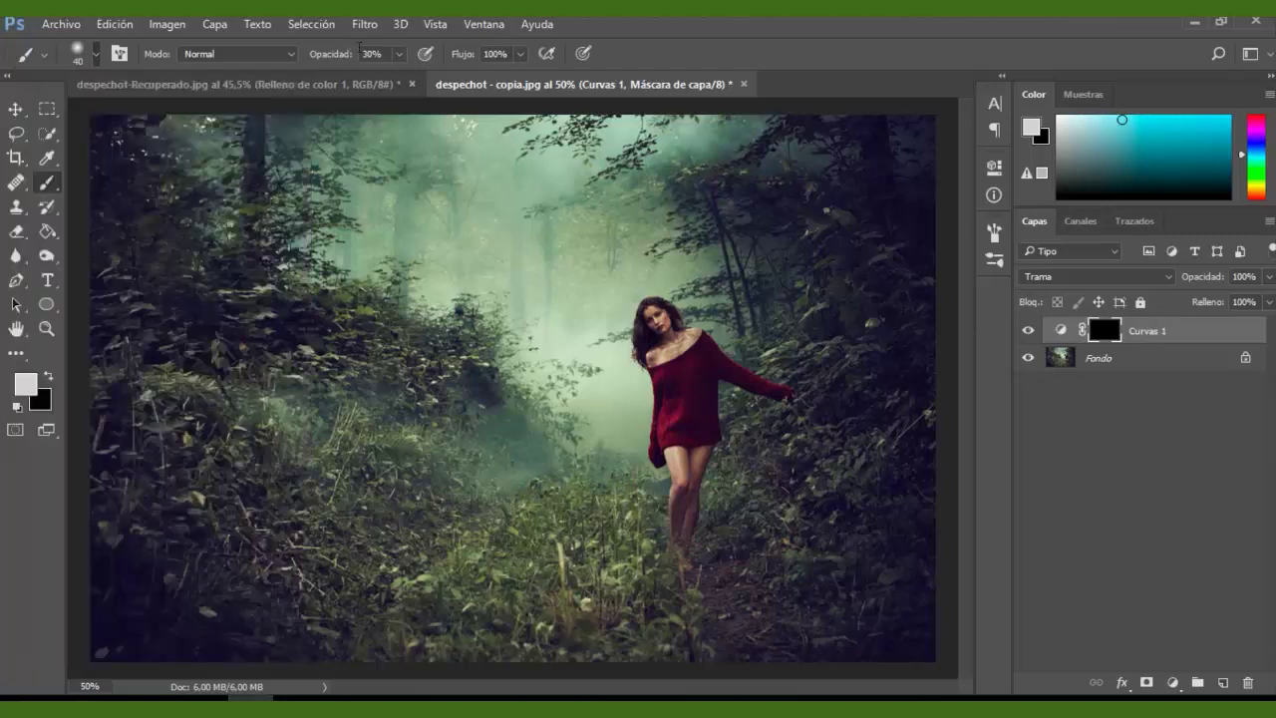
{"action": "left_click", "coordinate": [399, 54]}
{"action": "left_click_drag", "start_coordinate": [400, 82], "coordinate": [419, 82]}
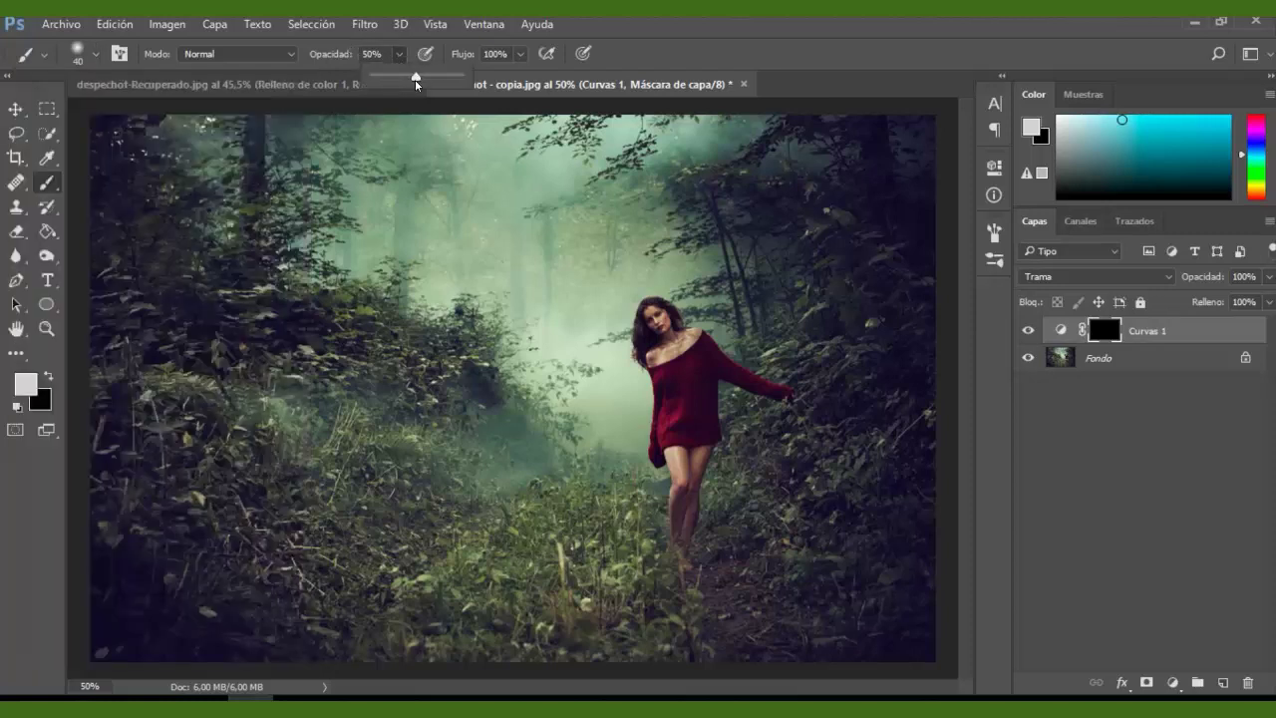
{"action": "left_click", "coordinate": [630, 54]}
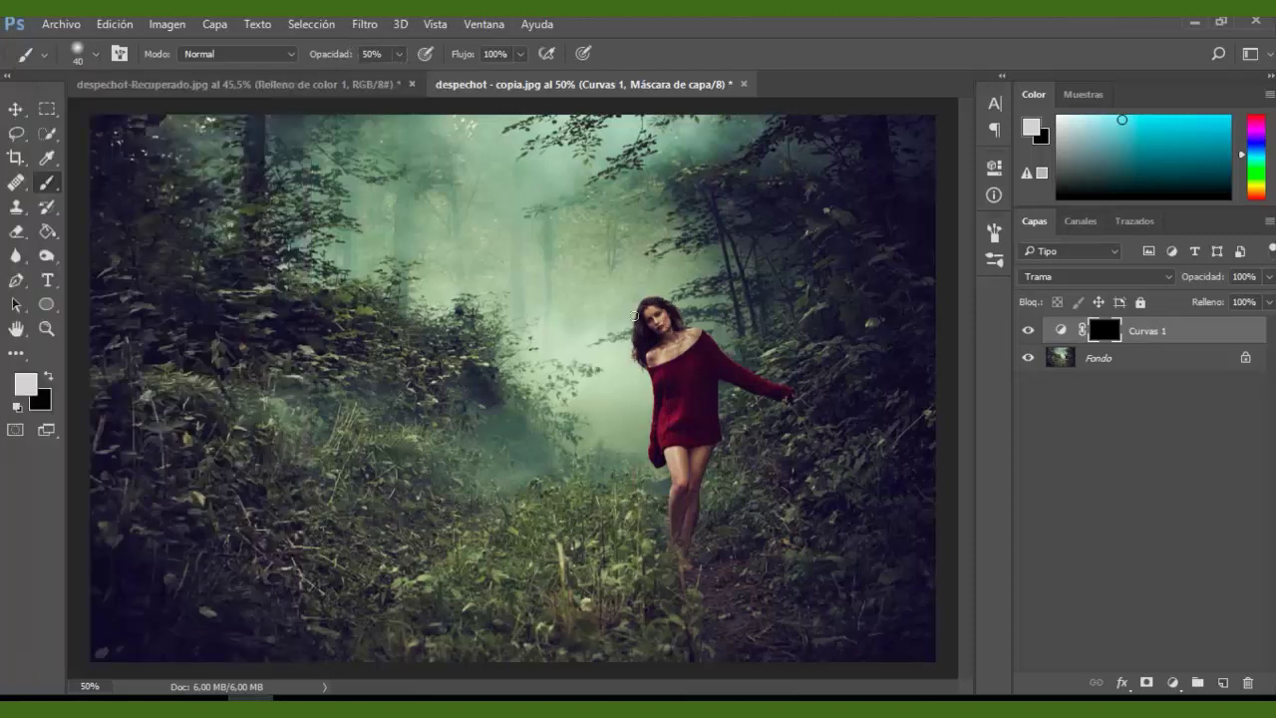
Paint the Curves mask over the woman's face, legs, thigh, hair and chest
{"action": "left_click_drag", "start_coordinate": [646, 315], "coordinate": [671, 405]}
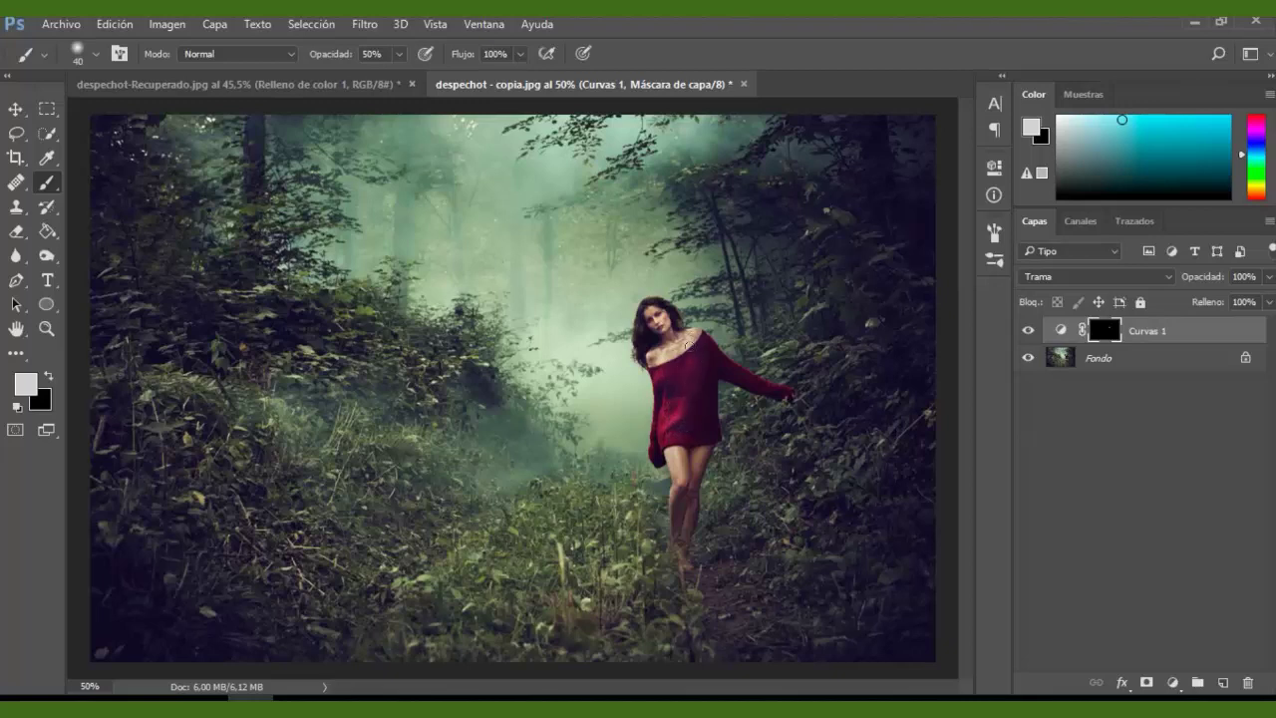
{"action": "mouse_move", "coordinate": [690, 416]}
{"action": "left_mouse_down"}
{"action": "mouse_move", "coordinate": [670, 507]}
{"action": "mouse_move", "coordinate": [704, 453]}
{"action": "left_mouse_up"}
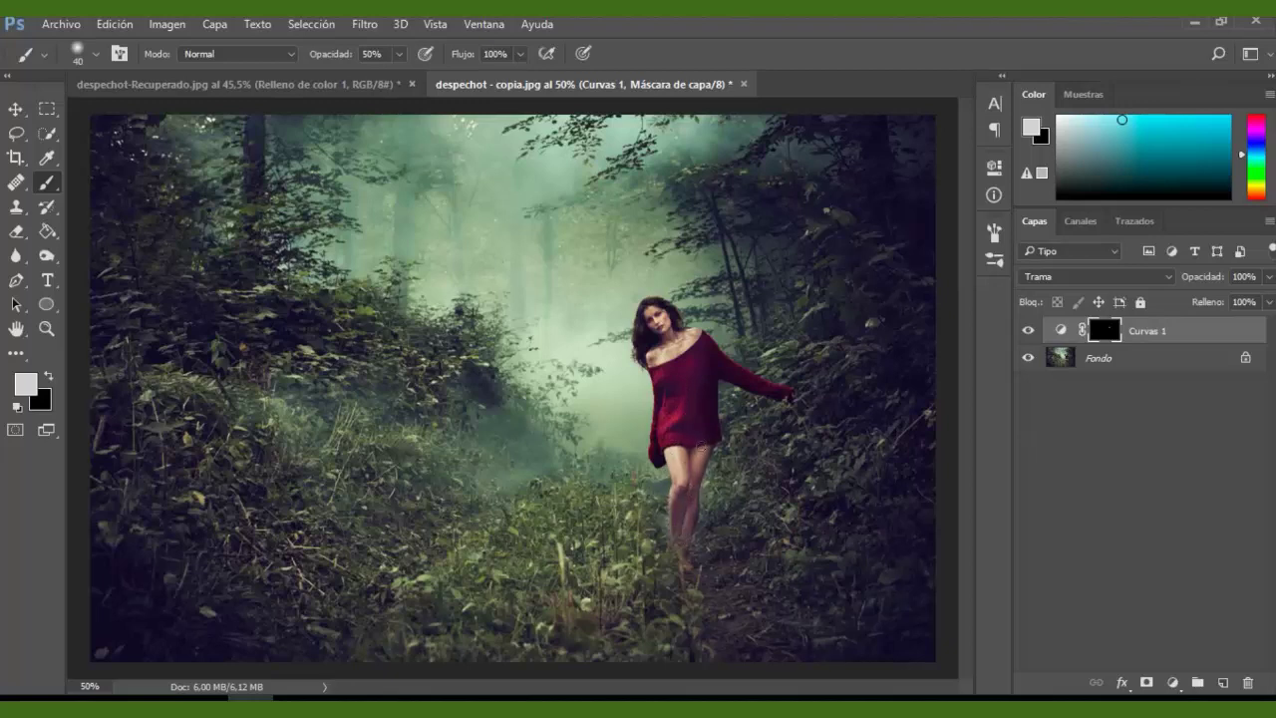
{"action": "mouse_move", "coordinate": [667, 454]}
{"action": "left_mouse_down"}
{"action": "mouse_move", "coordinate": [684, 464]}
{"action": "mouse_move", "coordinate": [679, 536]}
{"action": "mouse_move", "coordinate": [682, 472]}
{"action": "left_mouse_up"}
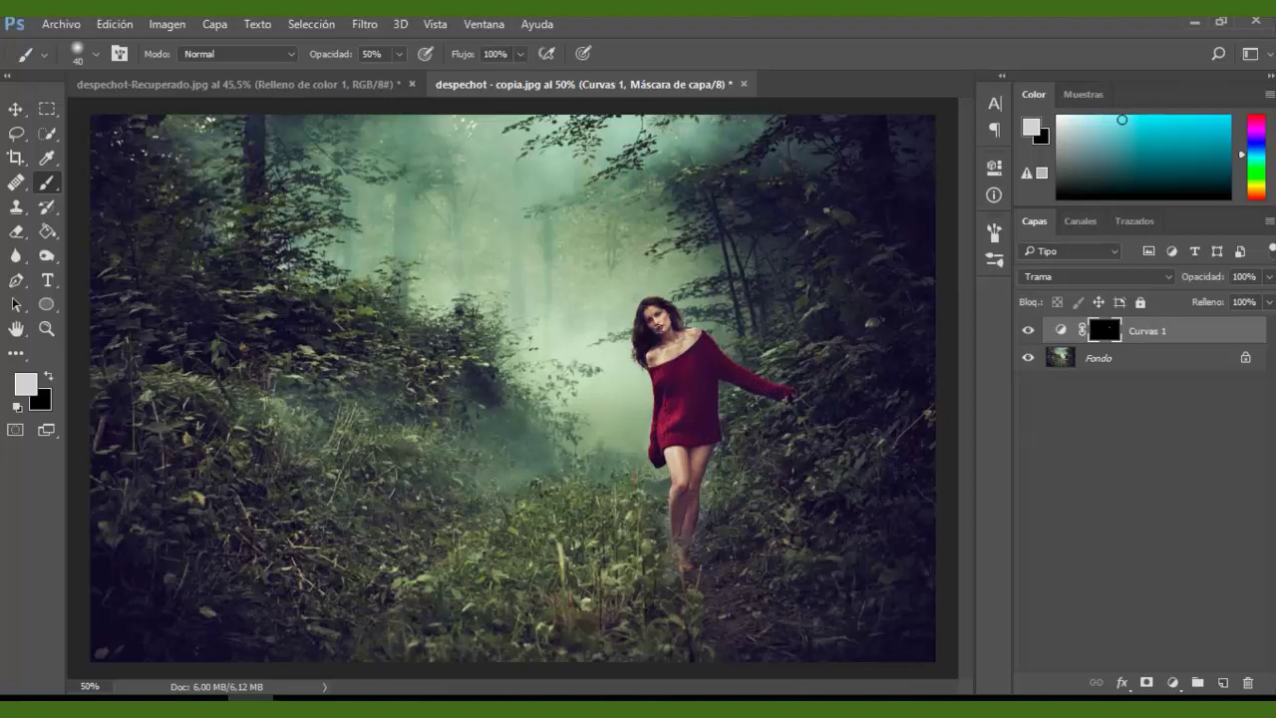
{"action": "mouse_move", "coordinate": [652, 309]}
{"action": "left_mouse_down"}
{"action": "mouse_move", "coordinate": [636, 344]}
{"action": "mouse_move", "coordinate": [660, 367]}
{"action": "left_mouse_up"}
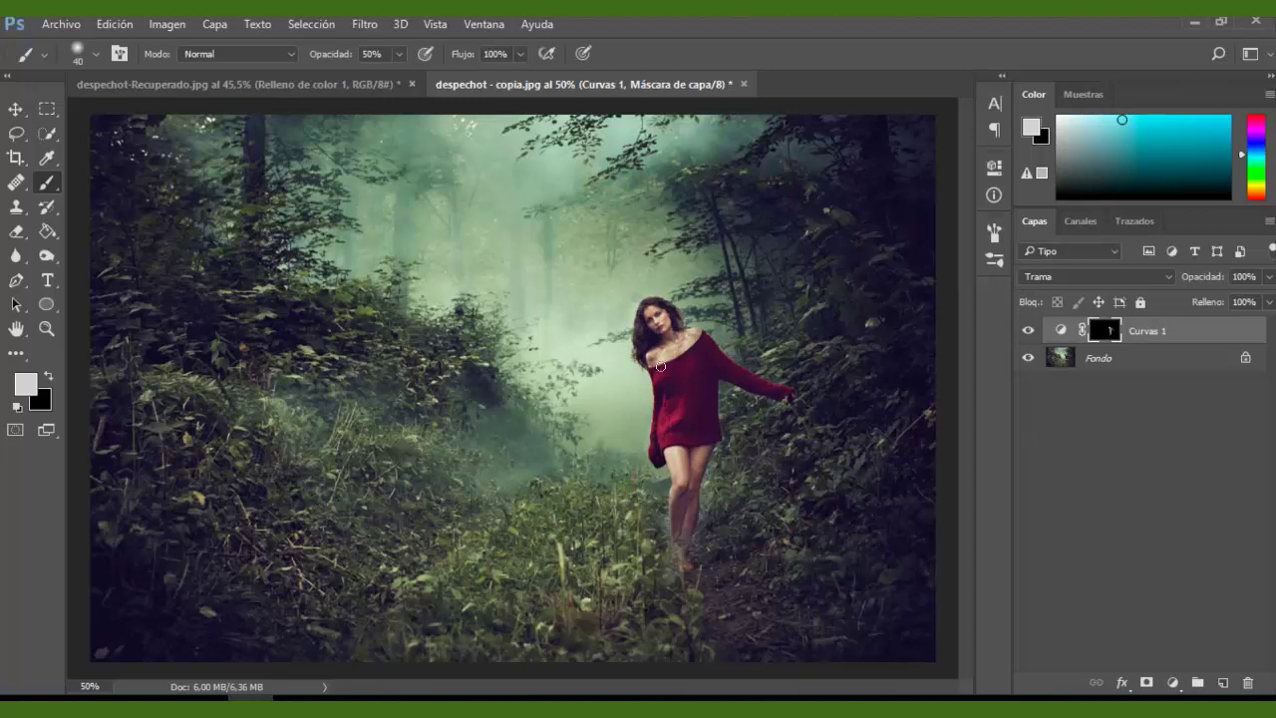
{"action": "left_click", "coordinate": [15, 112]}
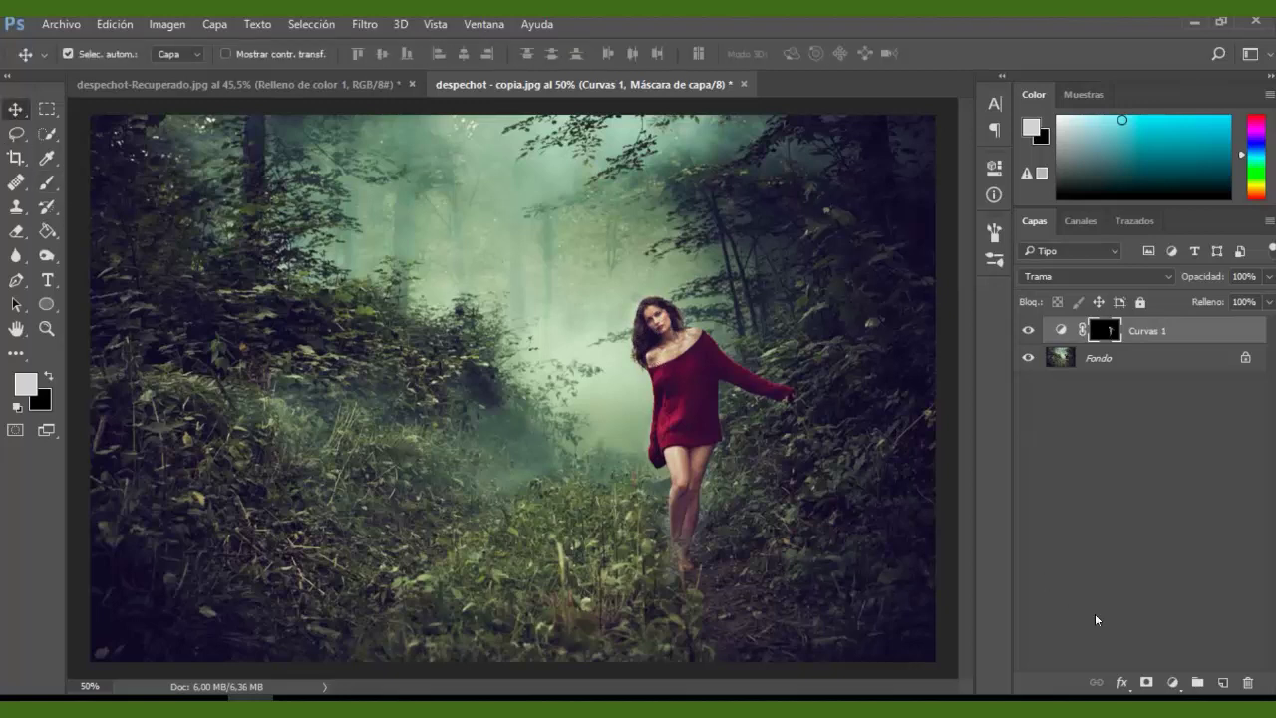
Add a Brillo/contraste layer with Brightness -40 and invert its mask to black
{"action": "left_click", "coordinate": [1168, 684]}
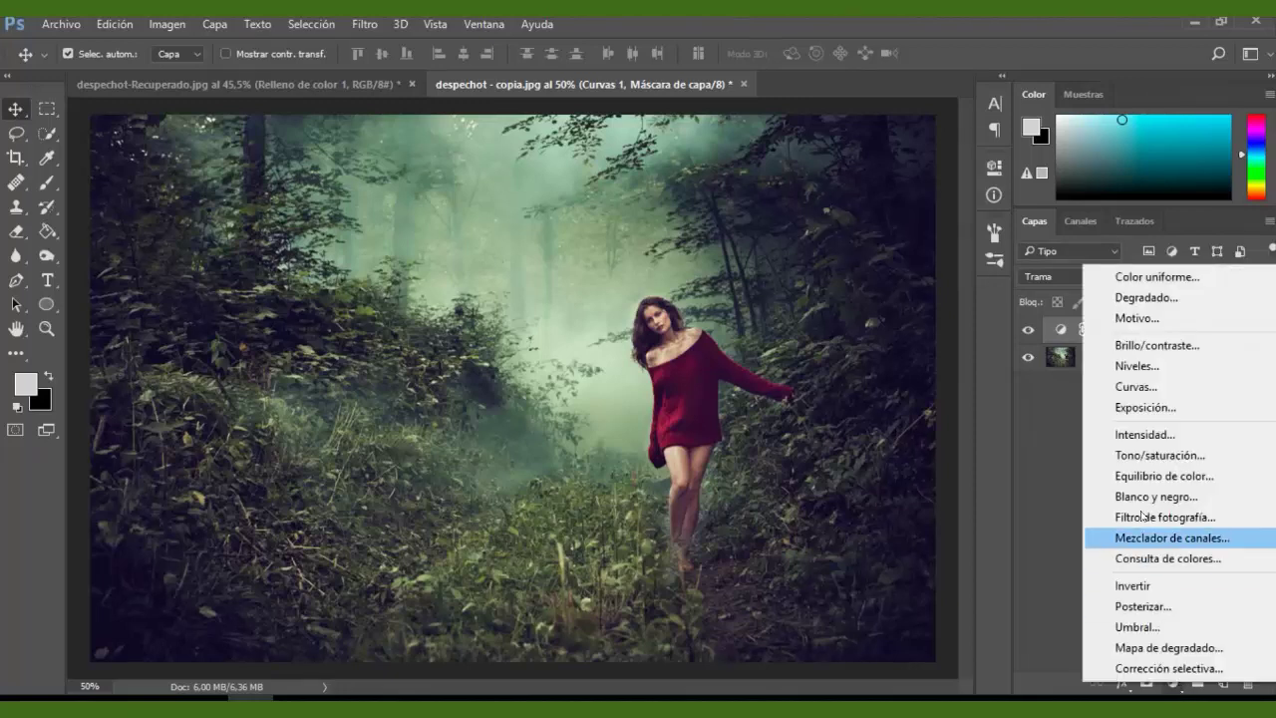
{"action": "left_click", "coordinate": [1189, 346]}
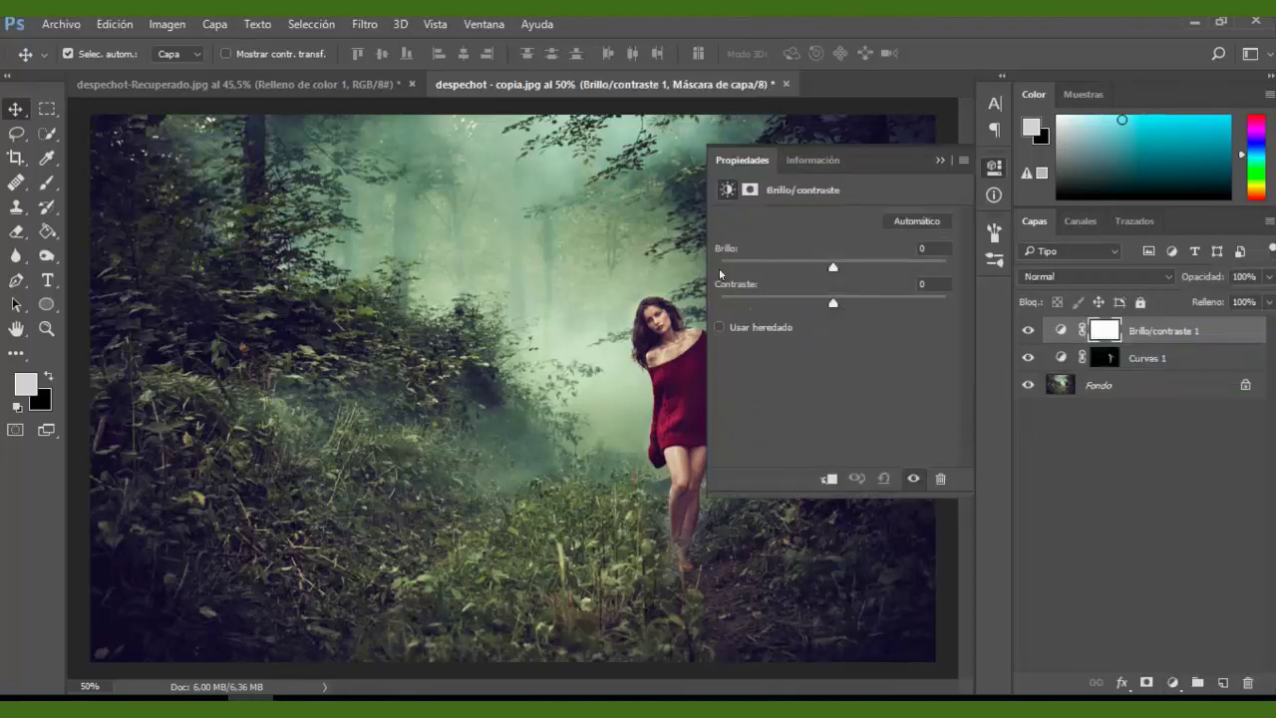
{"action": "left_click_drag", "start_coordinate": [833, 268], "coordinate": [804, 269]}
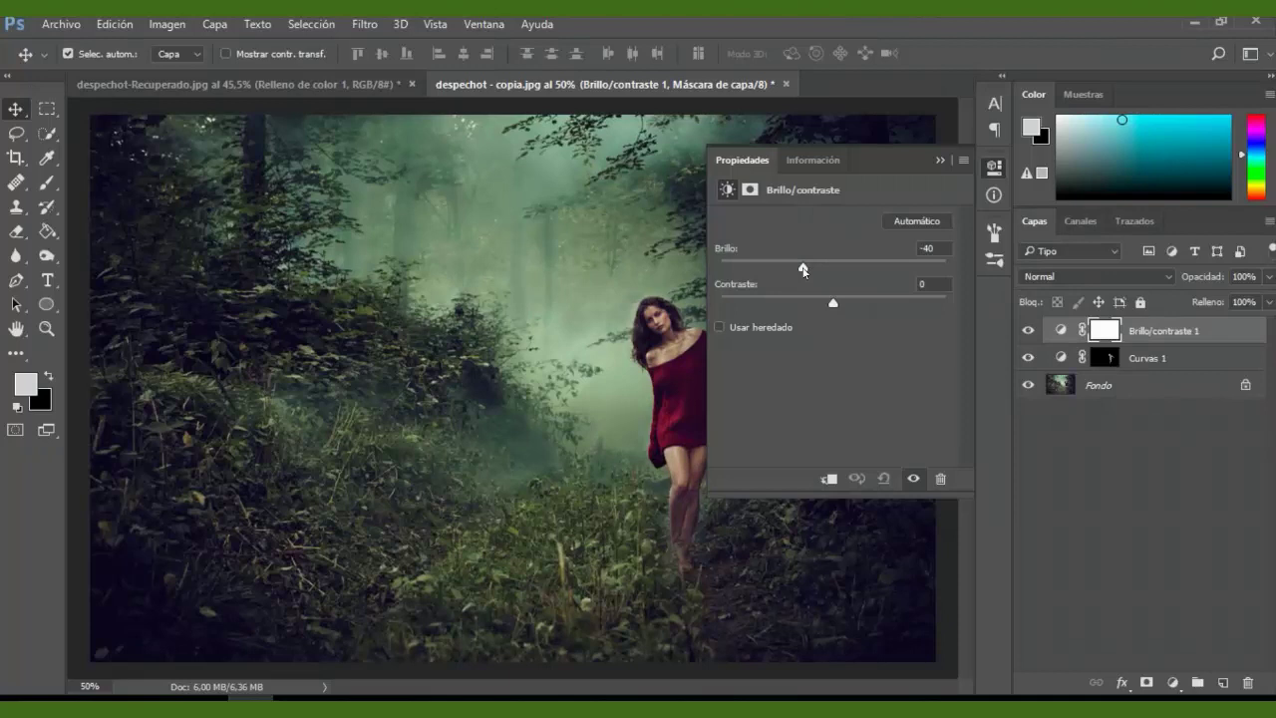
{"action": "left_click", "coordinate": [939, 162]}
{"action": "key", "text": "ctrl+i"}
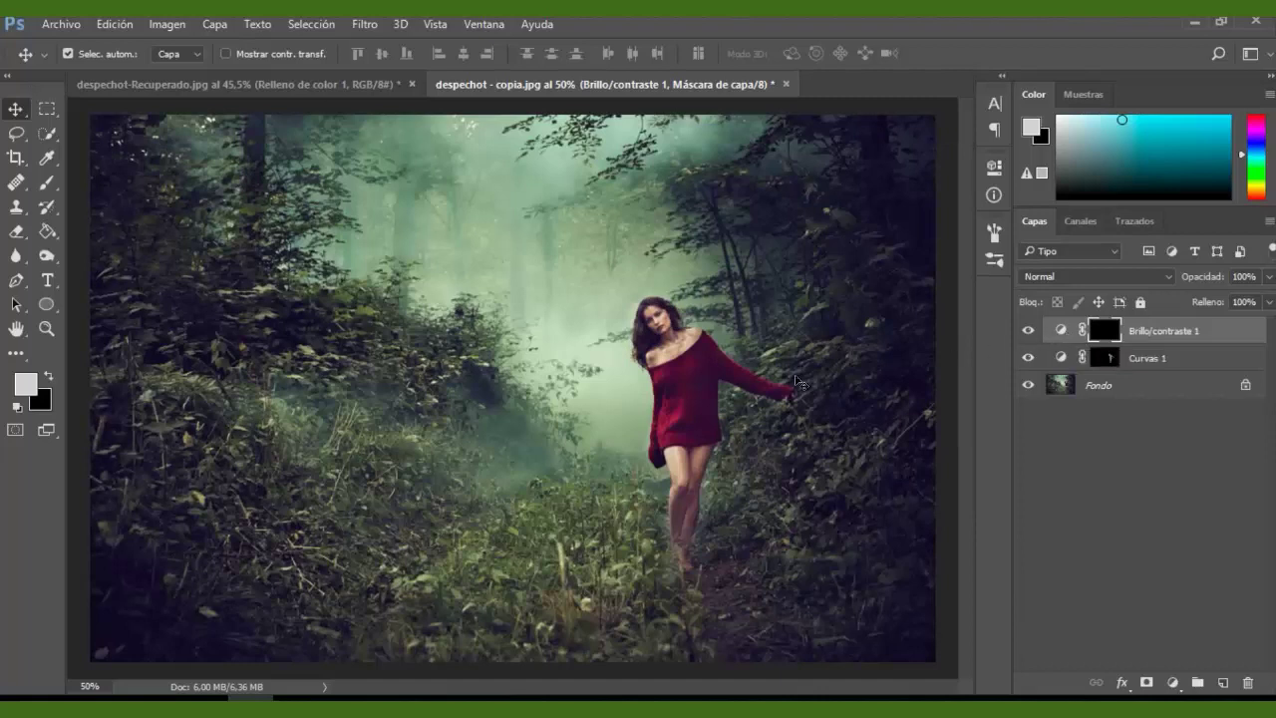
Paint the Brillo/contraste mask over the foggy forest at 190 px, about 30% opacity
{"action": "left_click", "coordinate": [47, 183]}
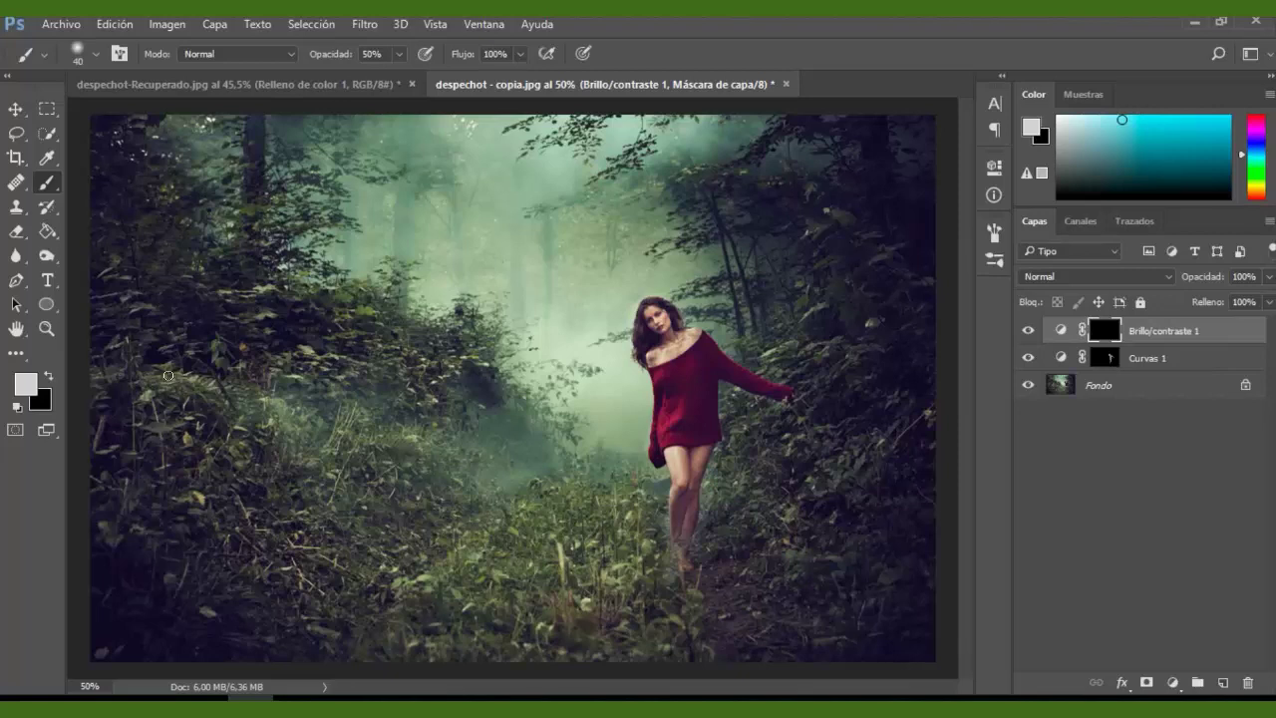
{"action": "left_click", "coordinate": [94, 54]}
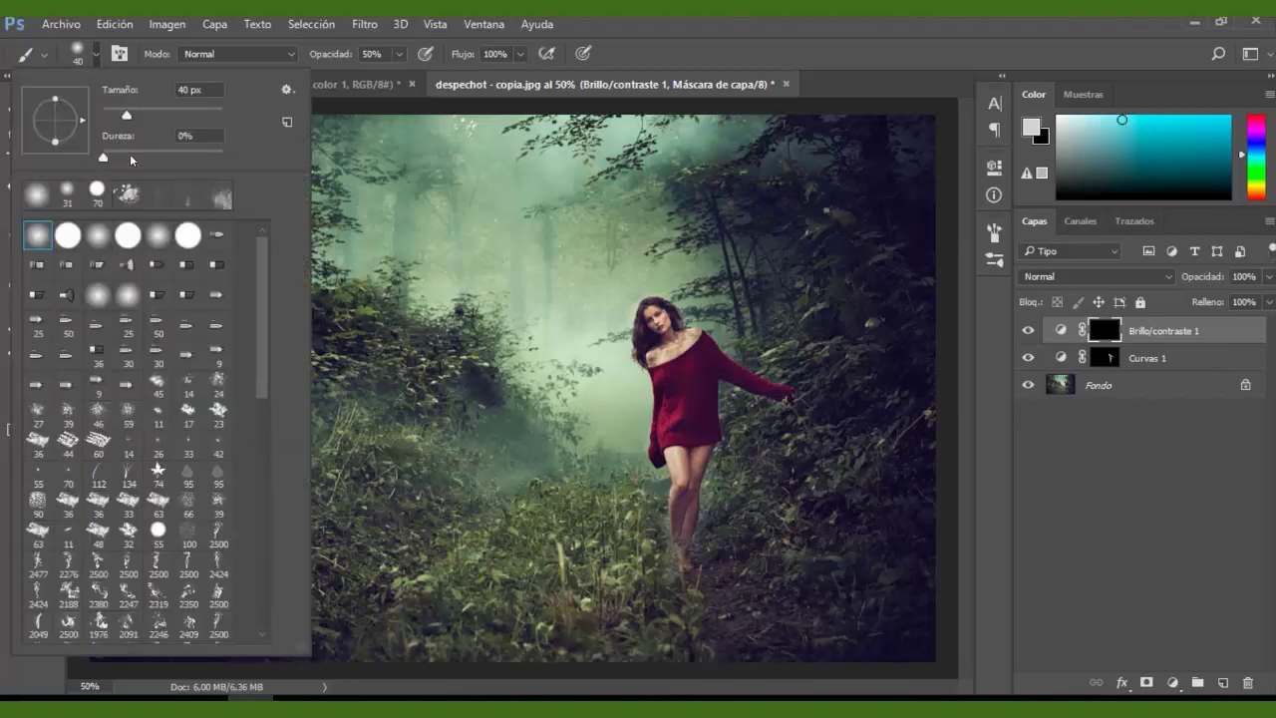
{"action": "left_click_drag", "start_coordinate": [125, 116], "coordinate": [166, 115]}
{"action": "left_click_drag", "start_coordinate": [165, 116], "coordinate": [191, 116]}
{"action": "left_click", "coordinate": [409, 205]}
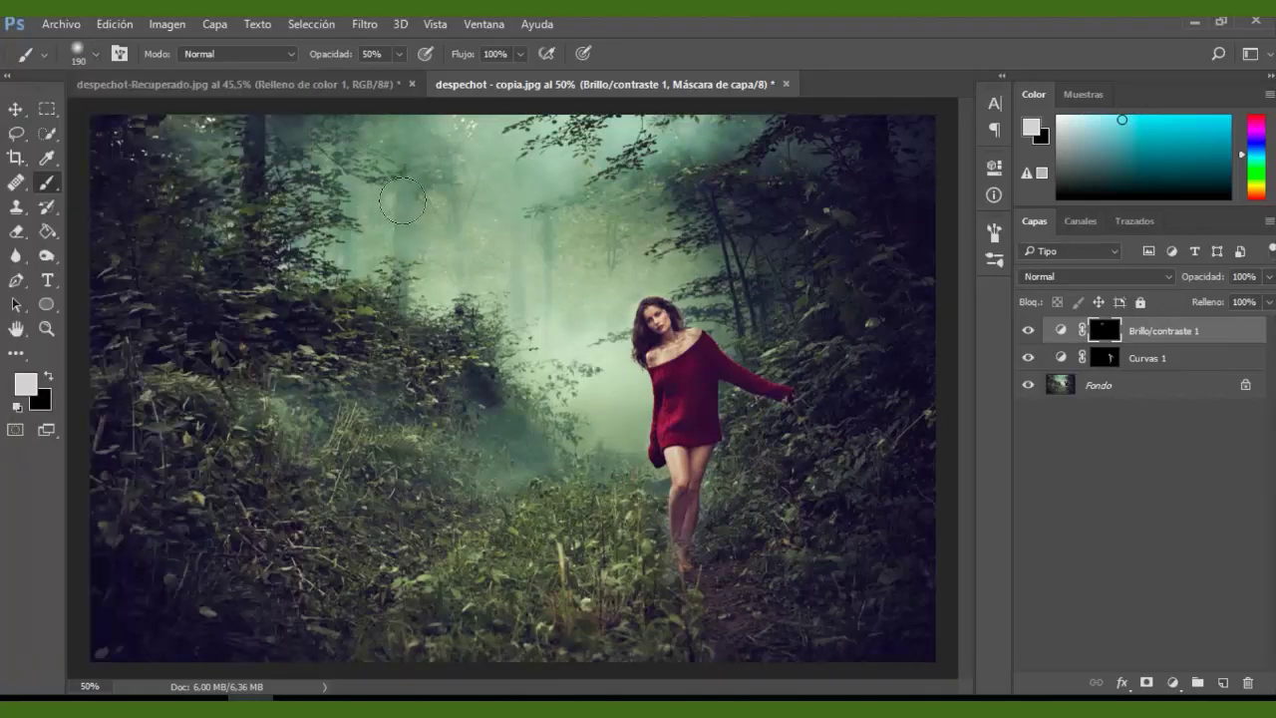
{"action": "left_click", "coordinate": [399, 54]}
{"action": "left_click_drag", "start_coordinate": [396, 79], "coordinate": [382, 79]}
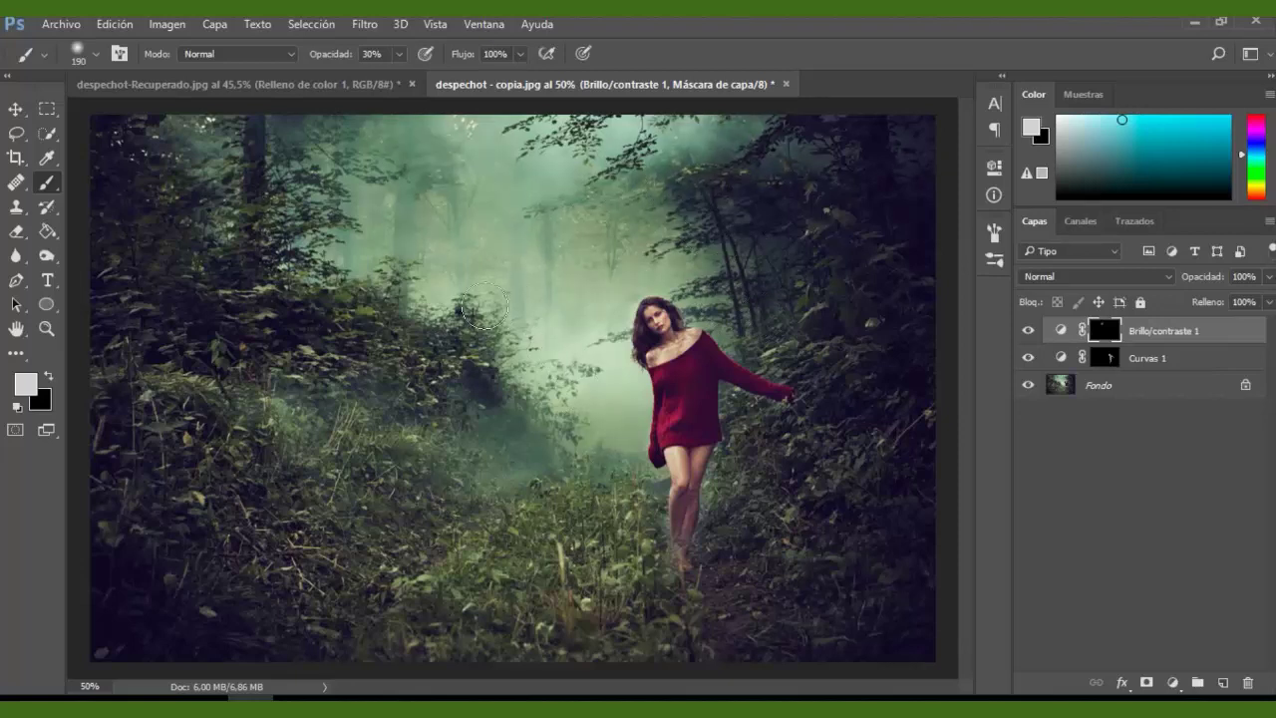
{"action": "left_click_drag", "start_coordinate": [483, 306], "coordinate": [512, 274]}
{"action": "left_click", "coordinate": [15, 108]}
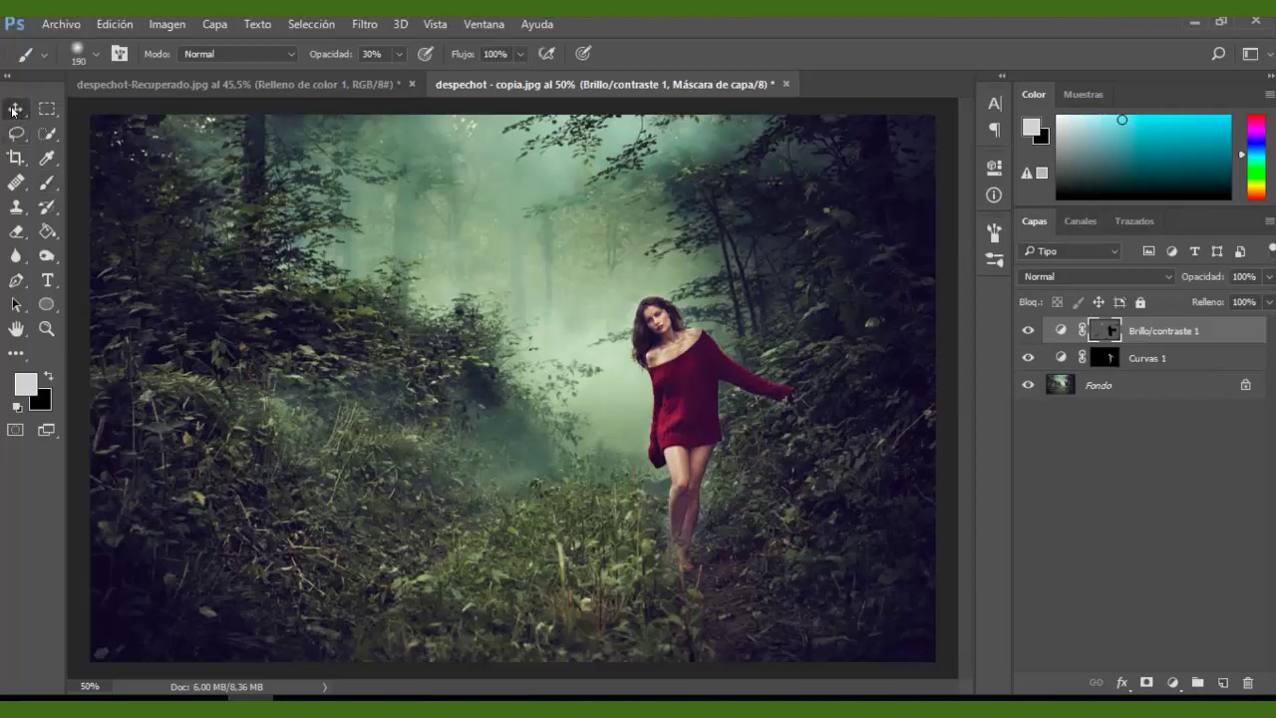
Merge all visible layers into Fondo, then duplicate it as Capa 1
{"action": "right_click", "coordinate": [1175, 334]}
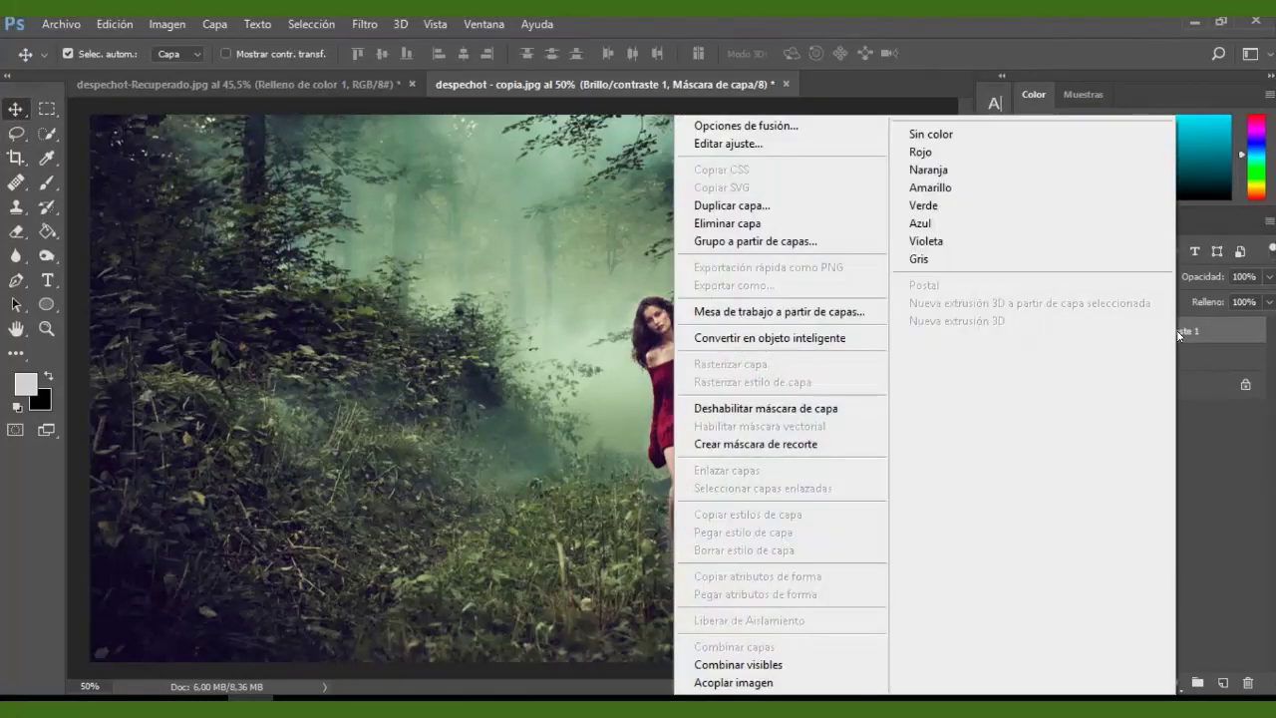
{"action": "left_click", "coordinate": [753, 664]}
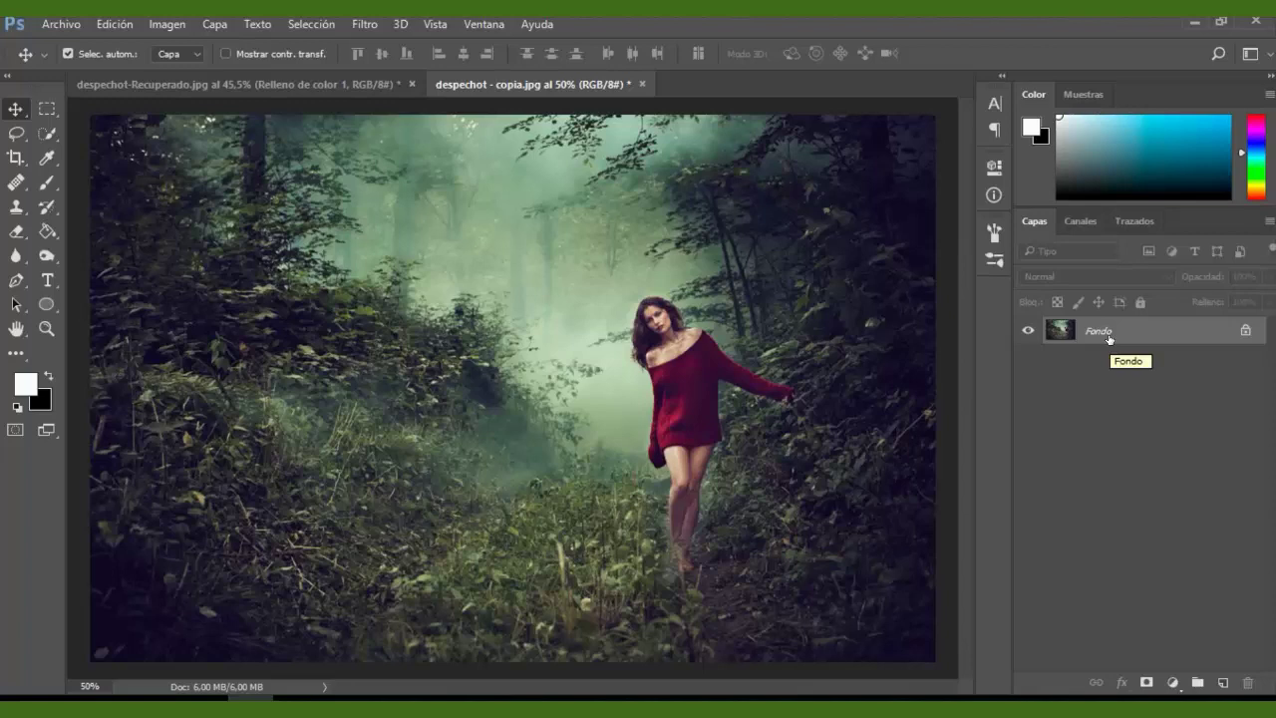
{"action": "key", "text": "ctrl+j"}
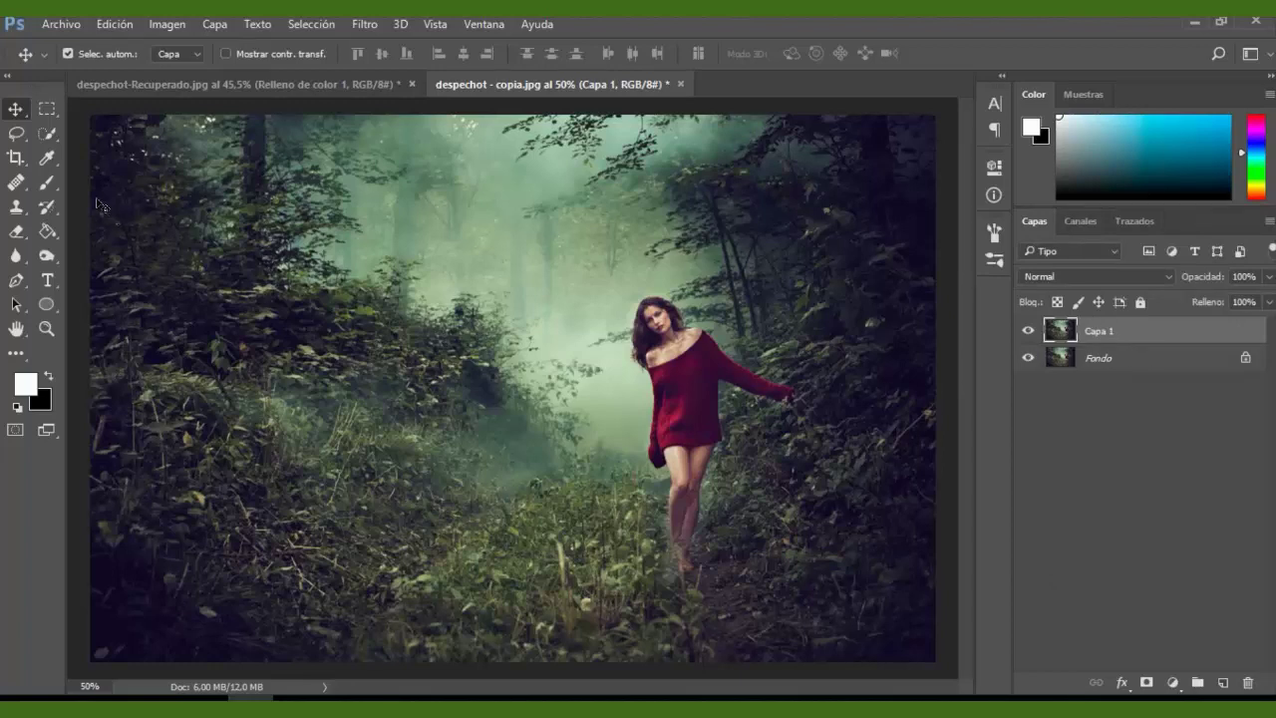
Quick-select the woman from hair to feet, subtracting extra areas with Alt
{"action": "left_click", "coordinate": [47, 133]}
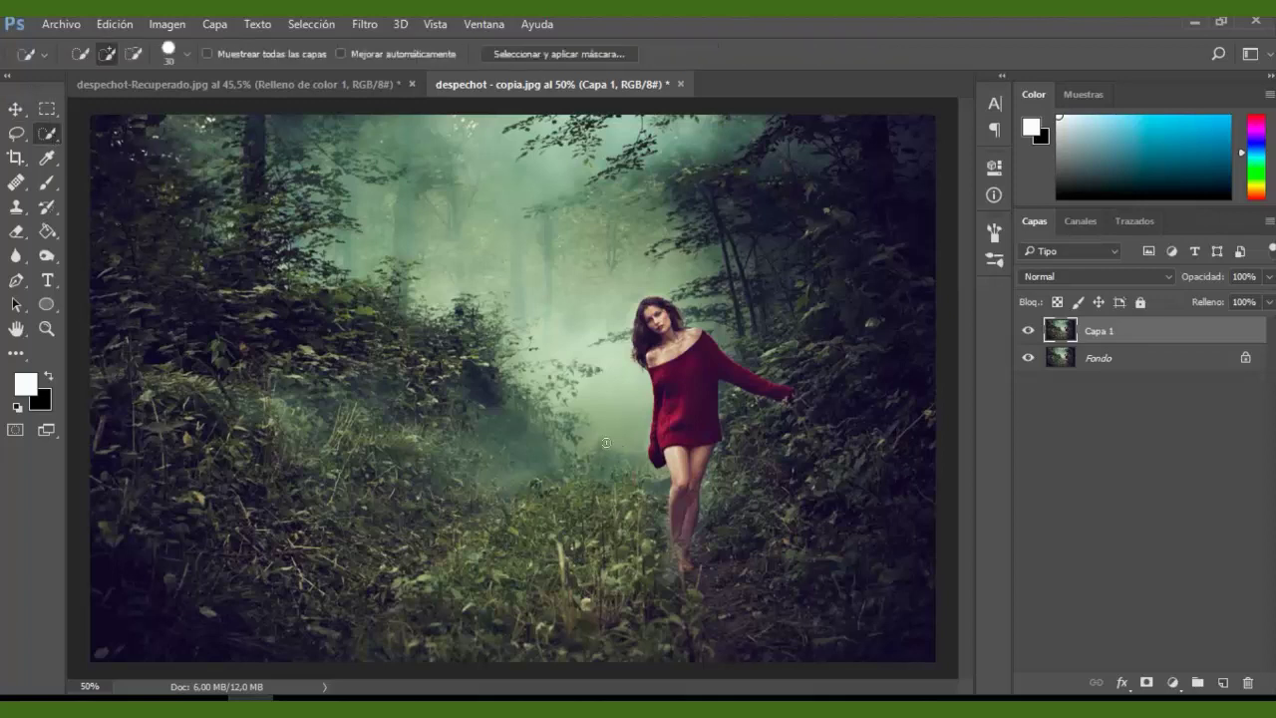
{"action": "mouse_move", "coordinate": [658, 309]}
{"action": "left_mouse_down"}
{"action": "mouse_move", "coordinate": [682, 360]}
{"action": "mouse_move", "coordinate": [675, 523]}
{"action": "mouse_move", "coordinate": [742, 378]}
{"action": "mouse_move", "coordinate": [788, 397]}
{"action": "left_mouse_up"}
{"action": "key", "text": "alt"}
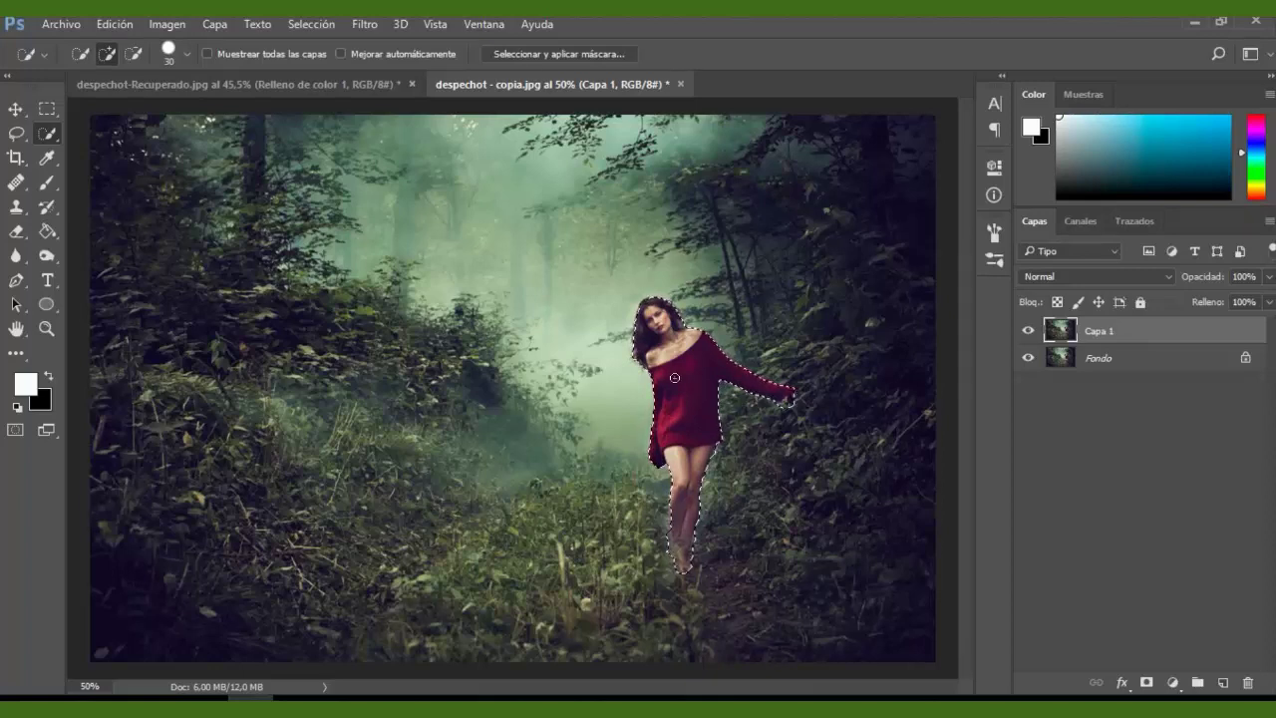
{"action": "left_click", "coordinate": [16, 108]}
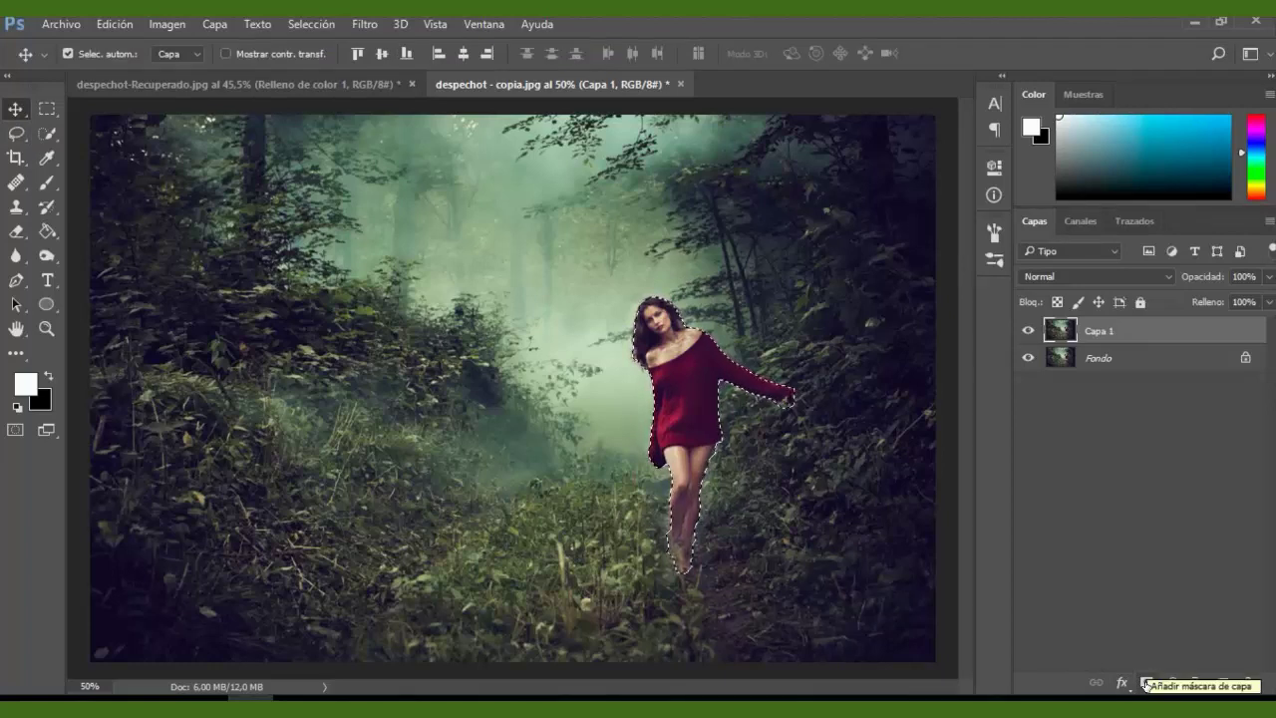
Add a layer mask to Capa 1, hide Fondo, and load the mask as a selection
{"action": "left_click", "coordinate": [1147, 683]}
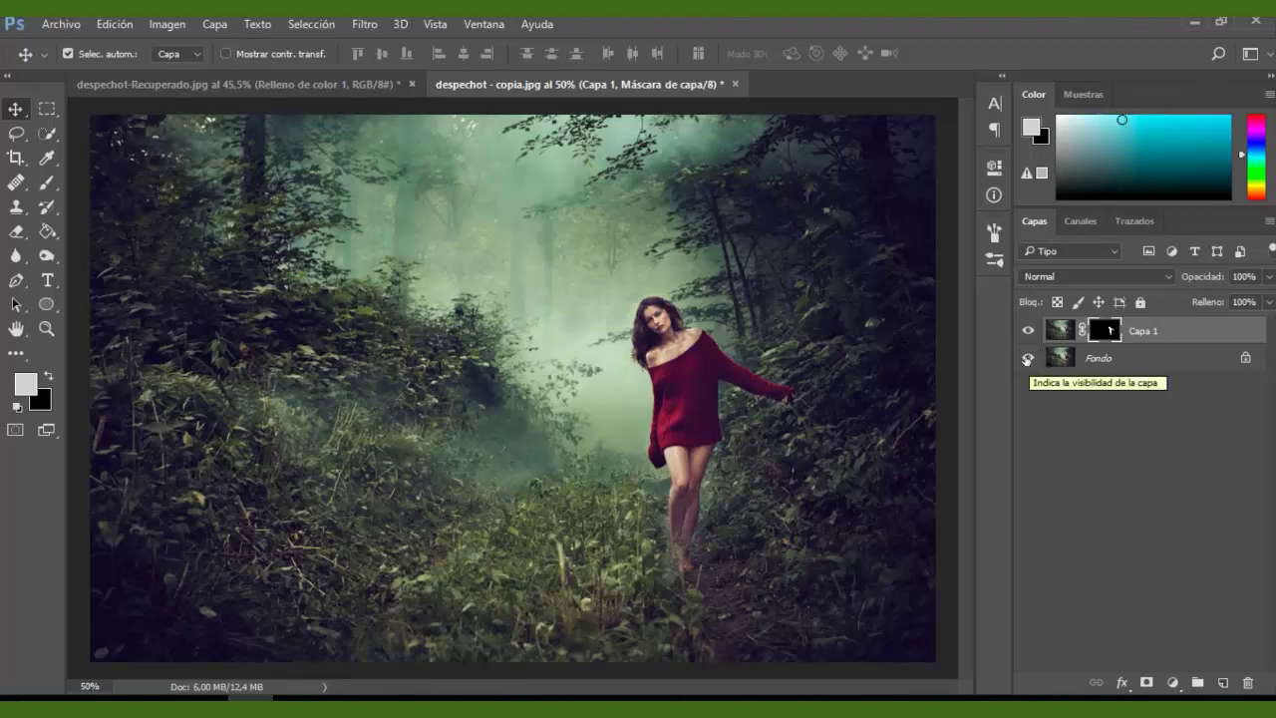
{"action": "left_click", "coordinate": [1028, 359]}
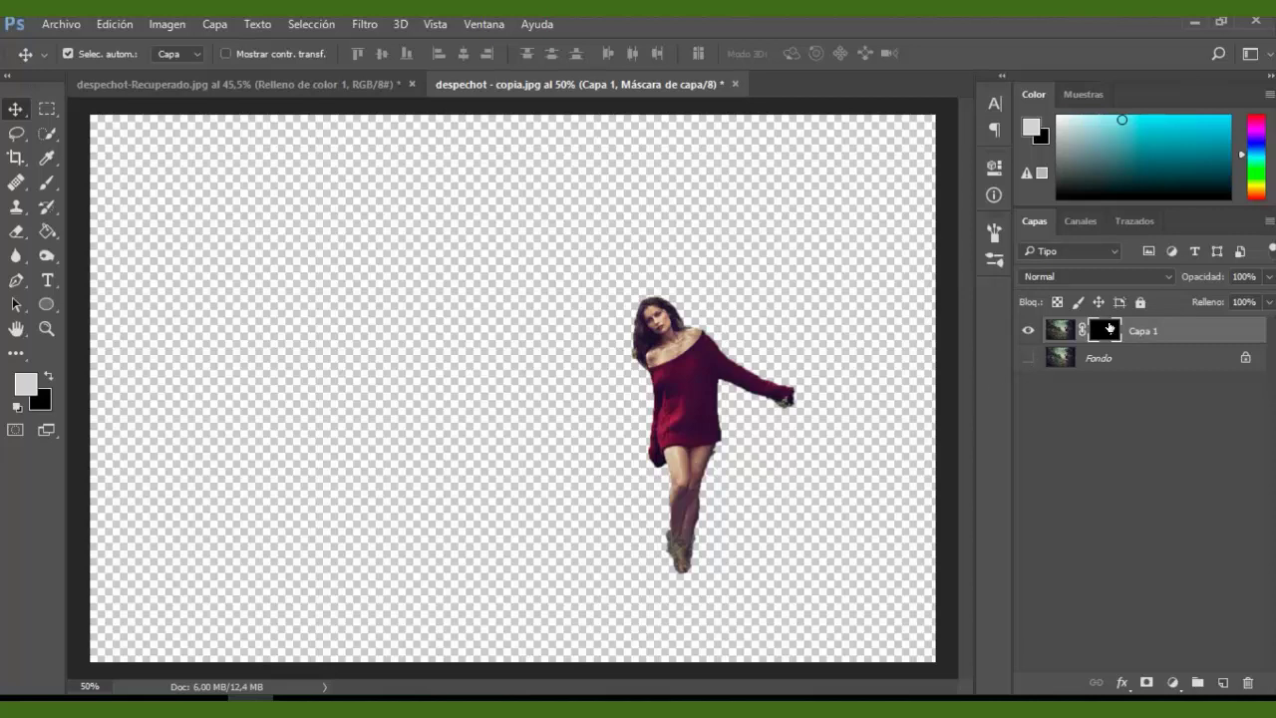
{"action": "right_click", "coordinate": [1109, 325]}
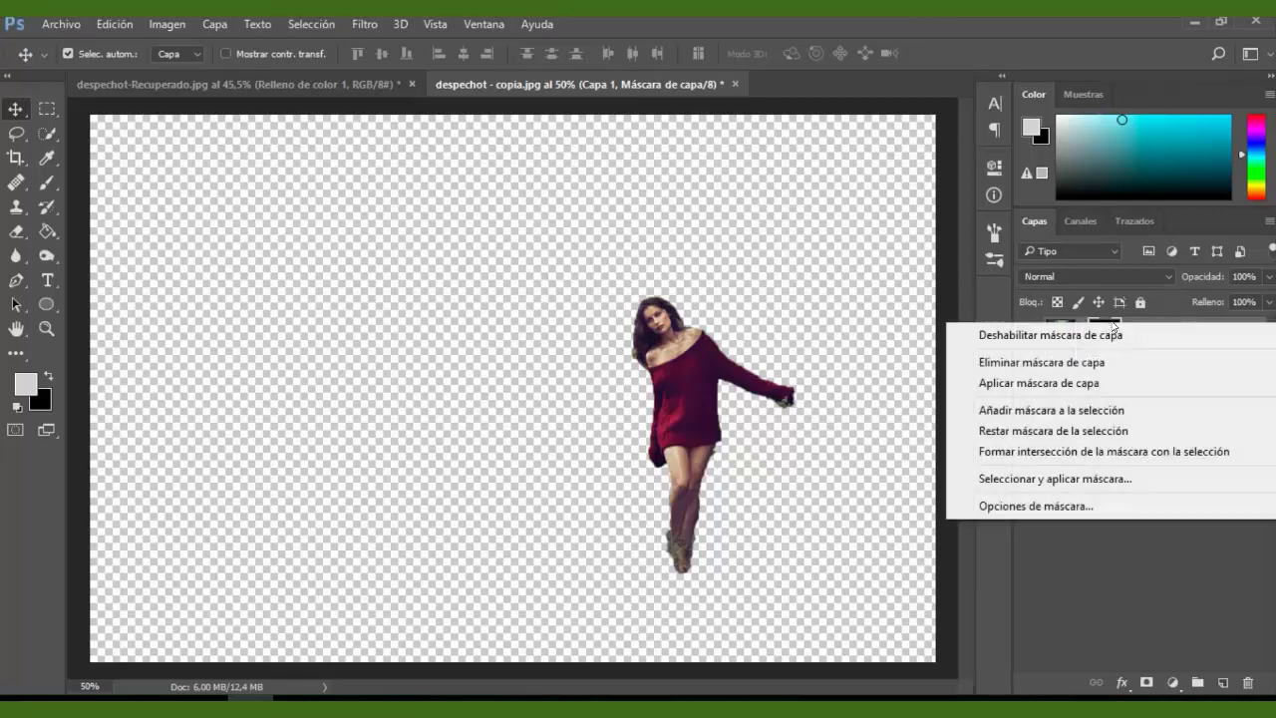
{"action": "left_click", "coordinate": [1061, 411]}
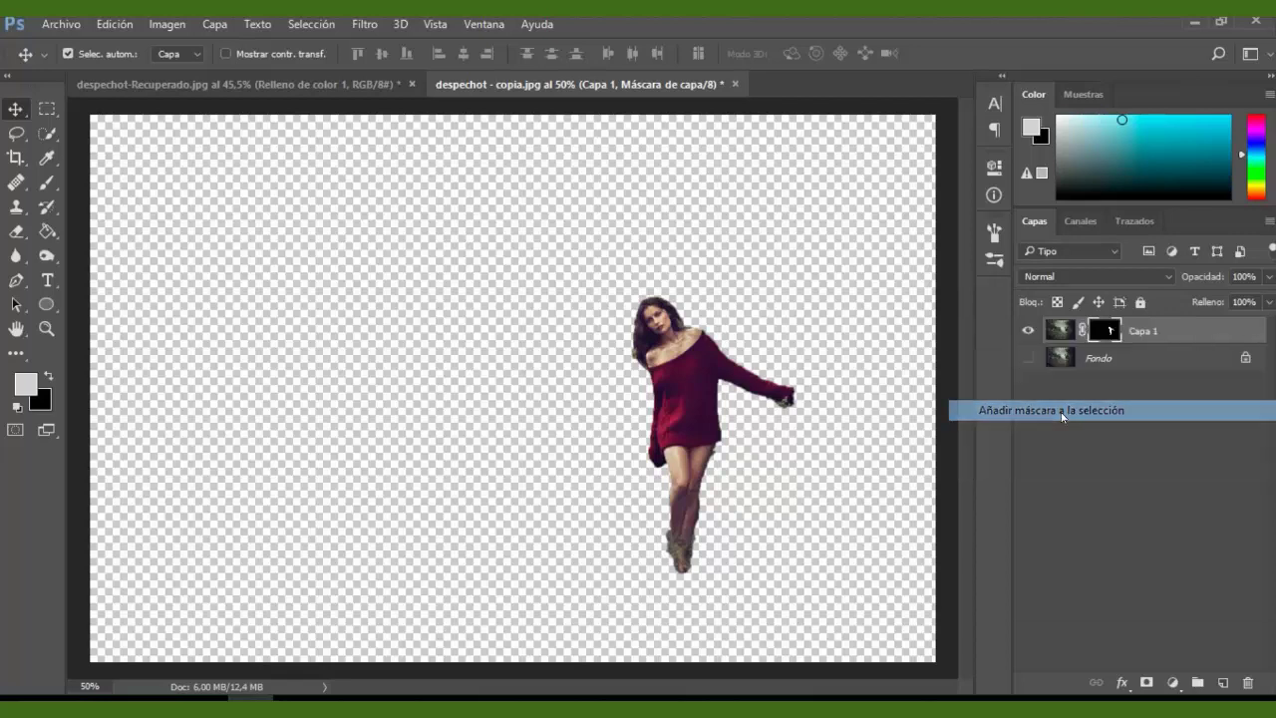
Expand the selection by 15 px, then show Fondo and make it the active layer
{"action": "left_click", "coordinate": [311, 24]}
{"action": "mouse_move", "coordinate": [324, 268]}
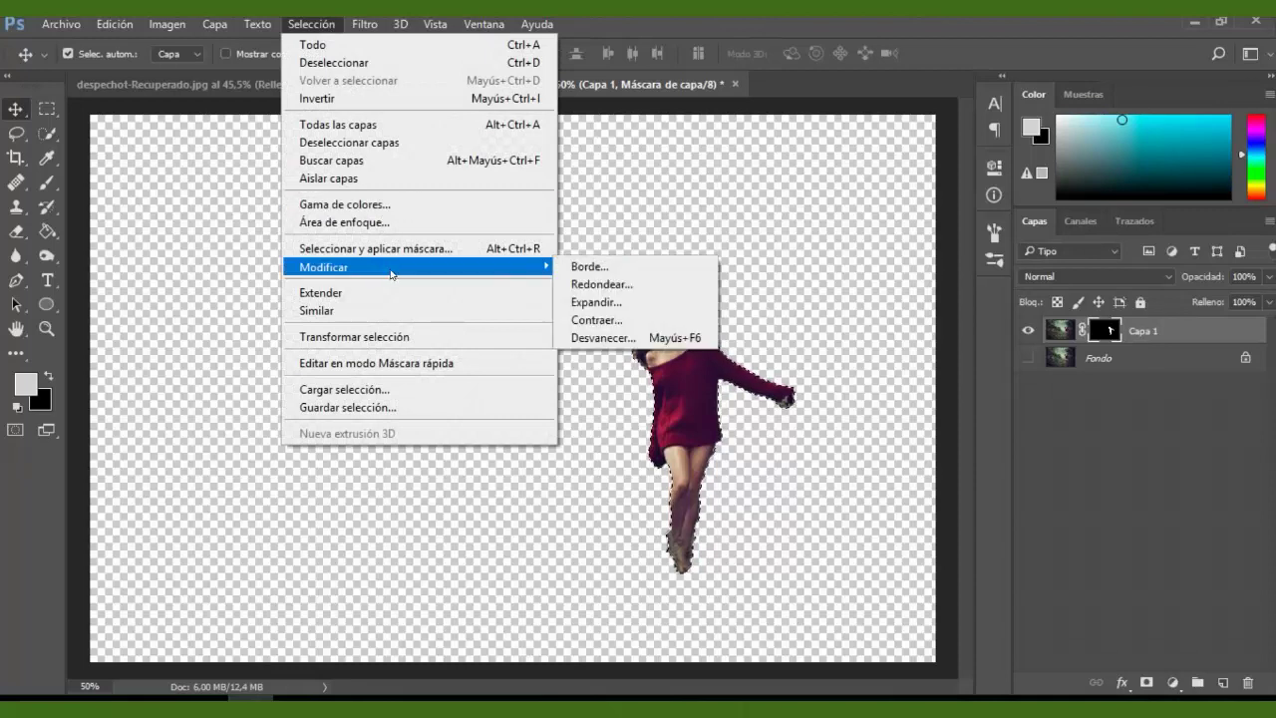
{"action": "left_click", "coordinate": [604, 305]}
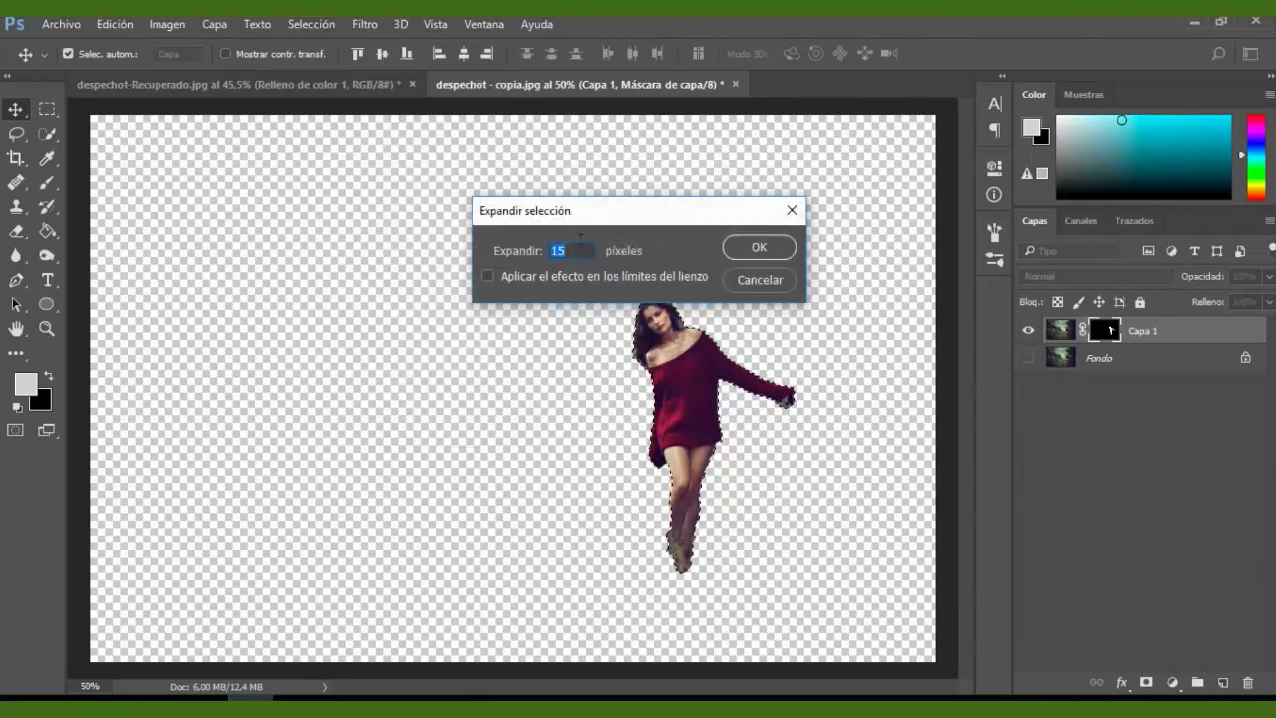
{"action": "left_click", "coordinate": [758, 249]}
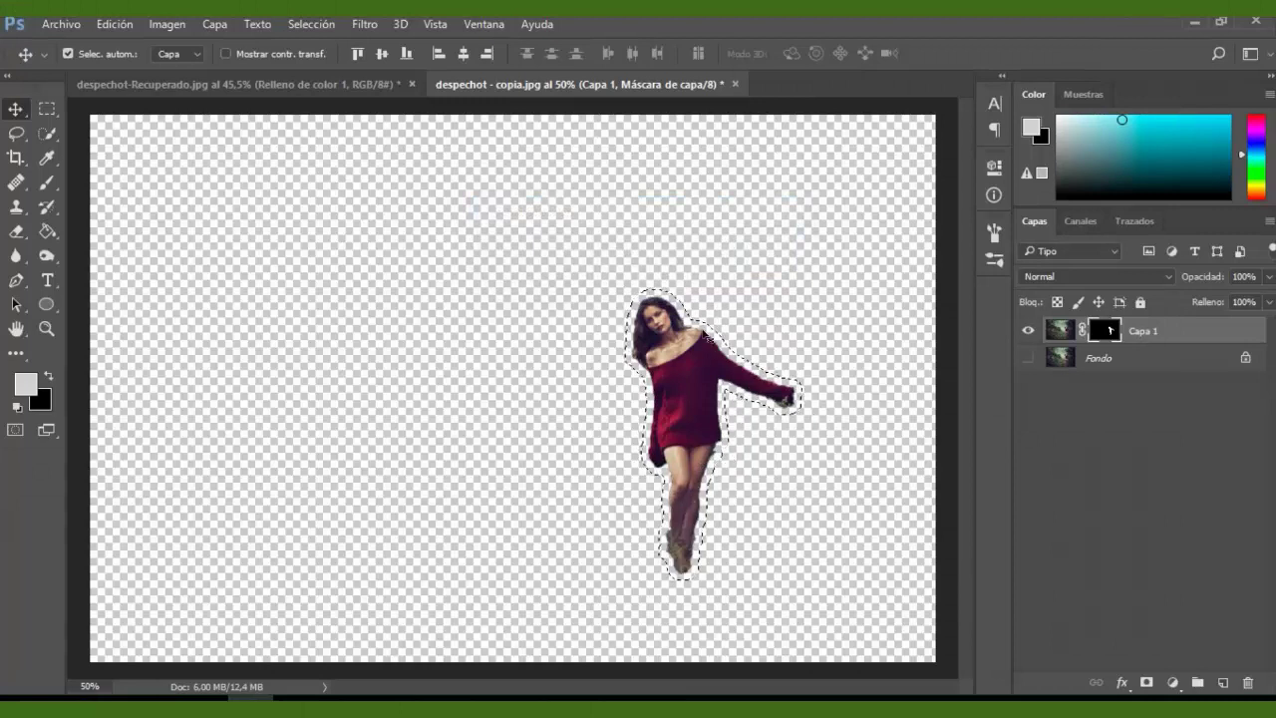
{"action": "left_click", "coordinate": [1028, 358]}
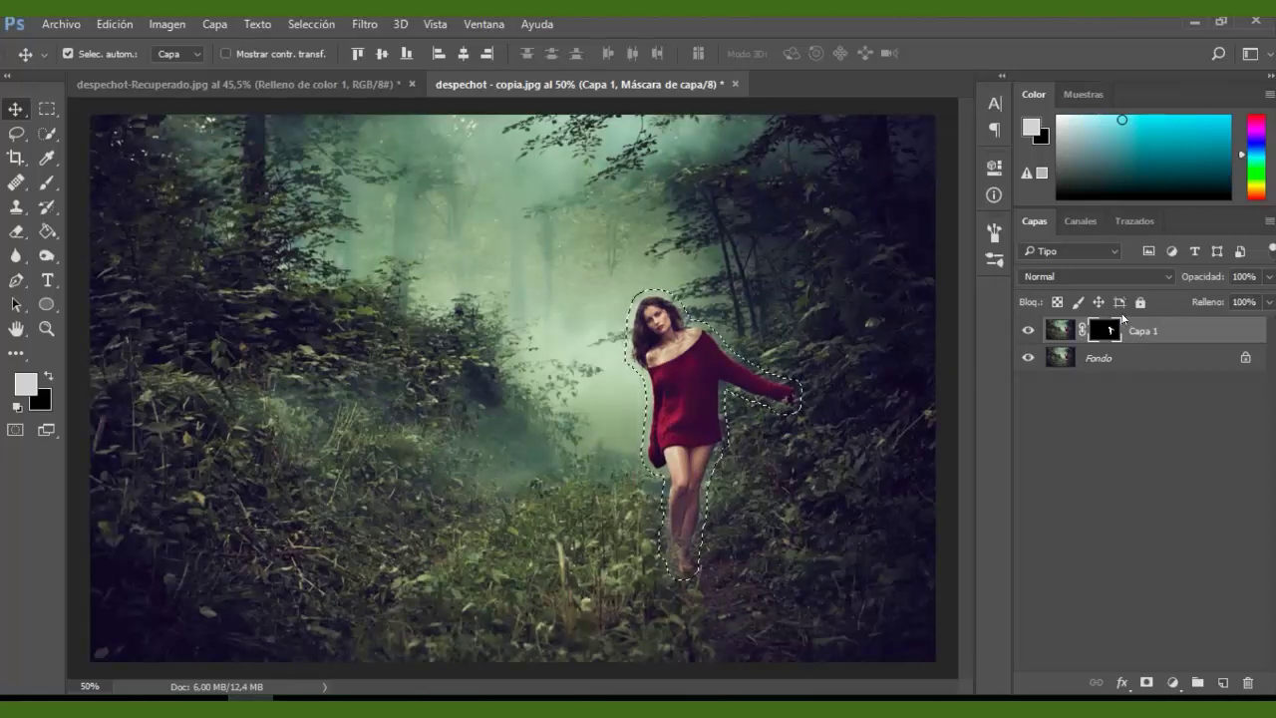
{"action": "left_click", "coordinate": [1063, 357]}
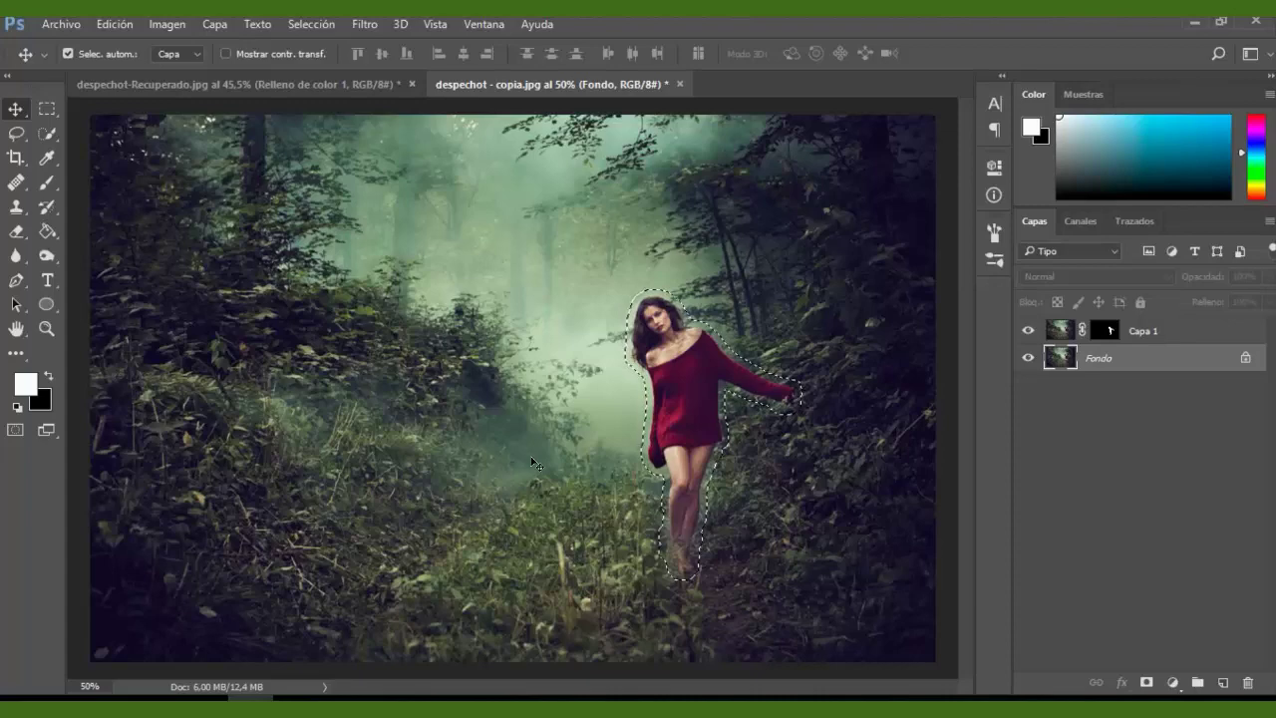
{"action": "key", "text": "shift+F5"}
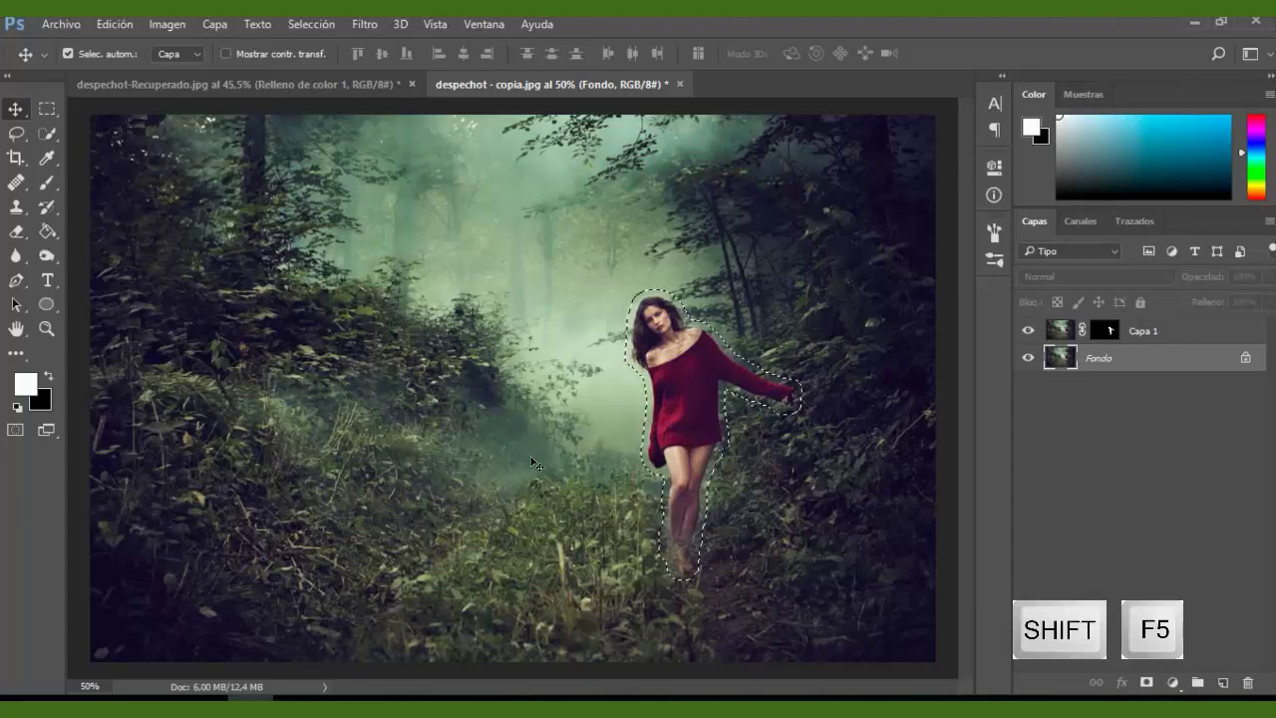
Fill the expanded selection on Fondo using Según el contenido, then deselect
{"action": "left_click", "coordinate": [115, 24]}
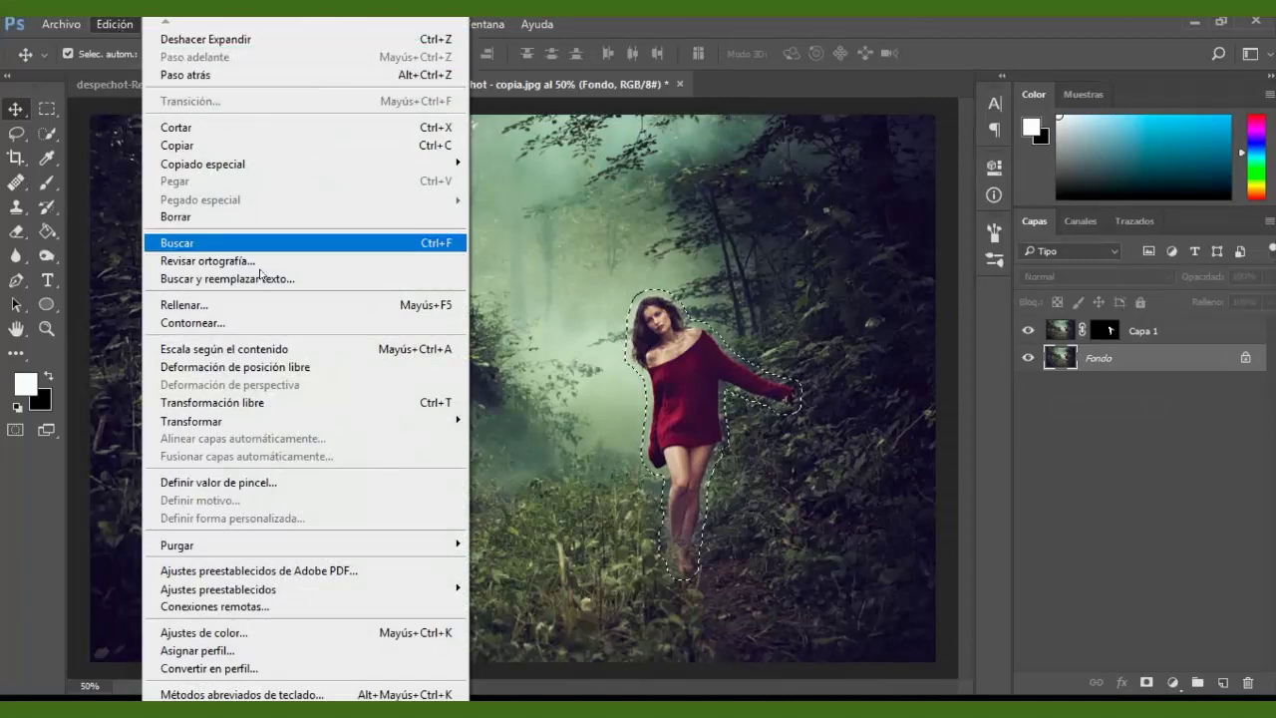
{"action": "left_click", "coordinate": [269, 301]}
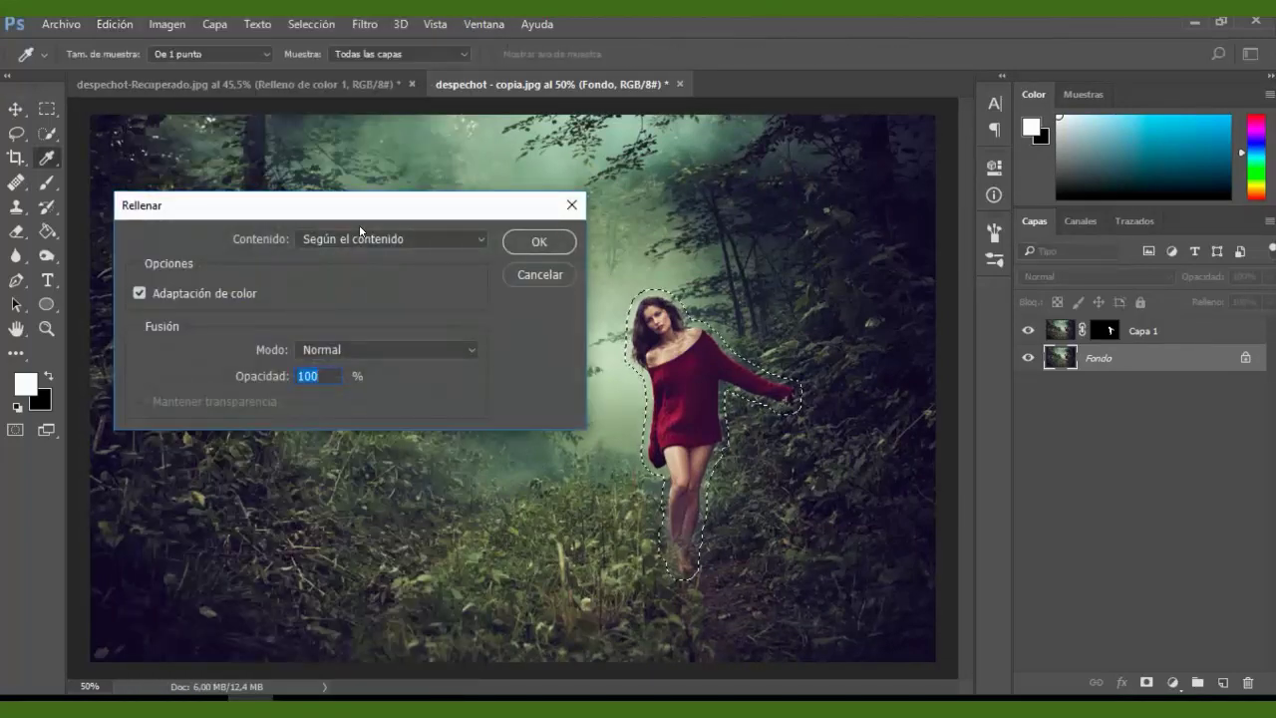
{"action": "left_click_drag", "start_coordinate": [383, 213], "coordinate": [409, 206]}
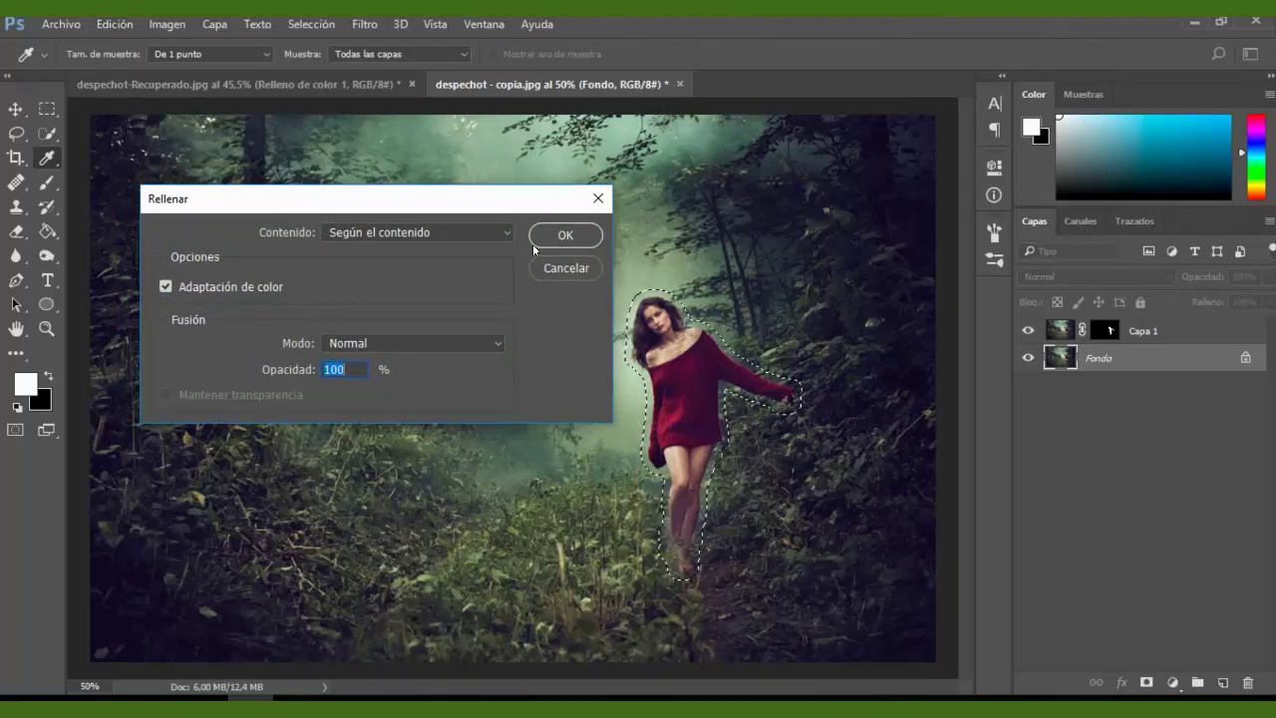
{"action": "left_click", "coordinate": [566, 237]}
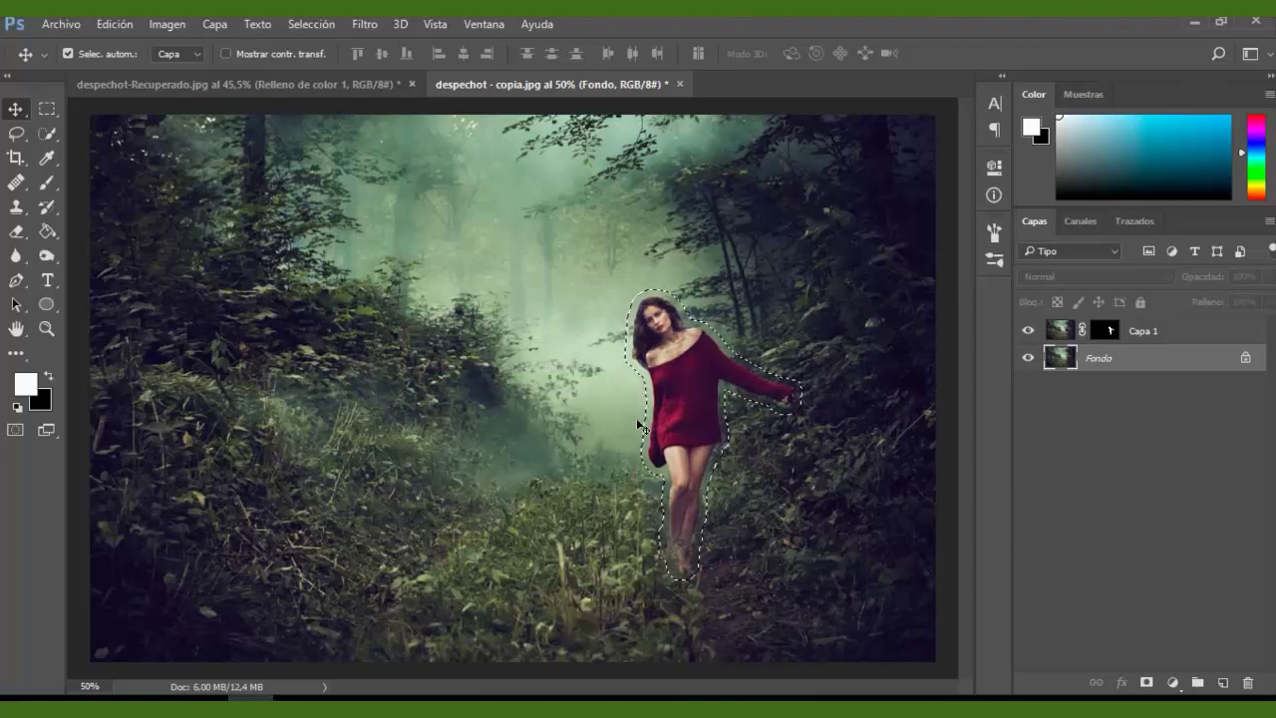
{"action": "key", "text": "ctrl+d"}
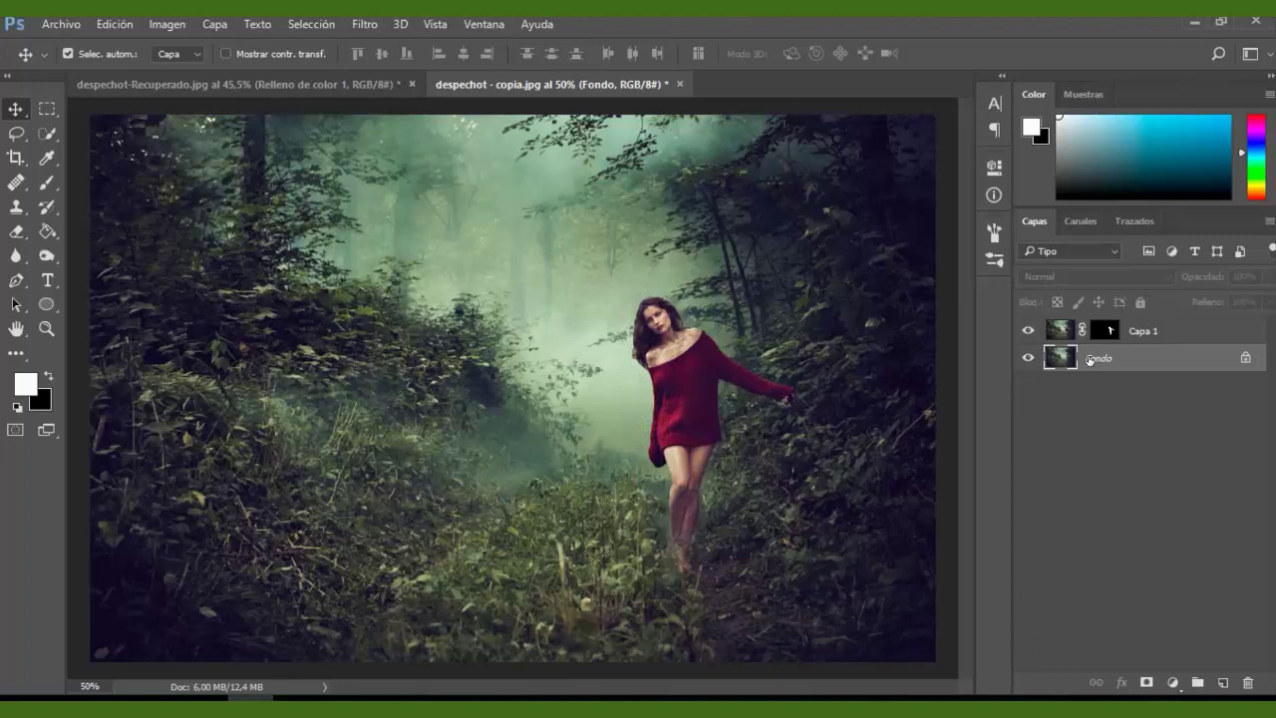
Duplicate Fondo as Fondo copia and apply a Cambio de inclinación blur previewing at 15 px
{"action": "key", "text": "ctrl+j"}
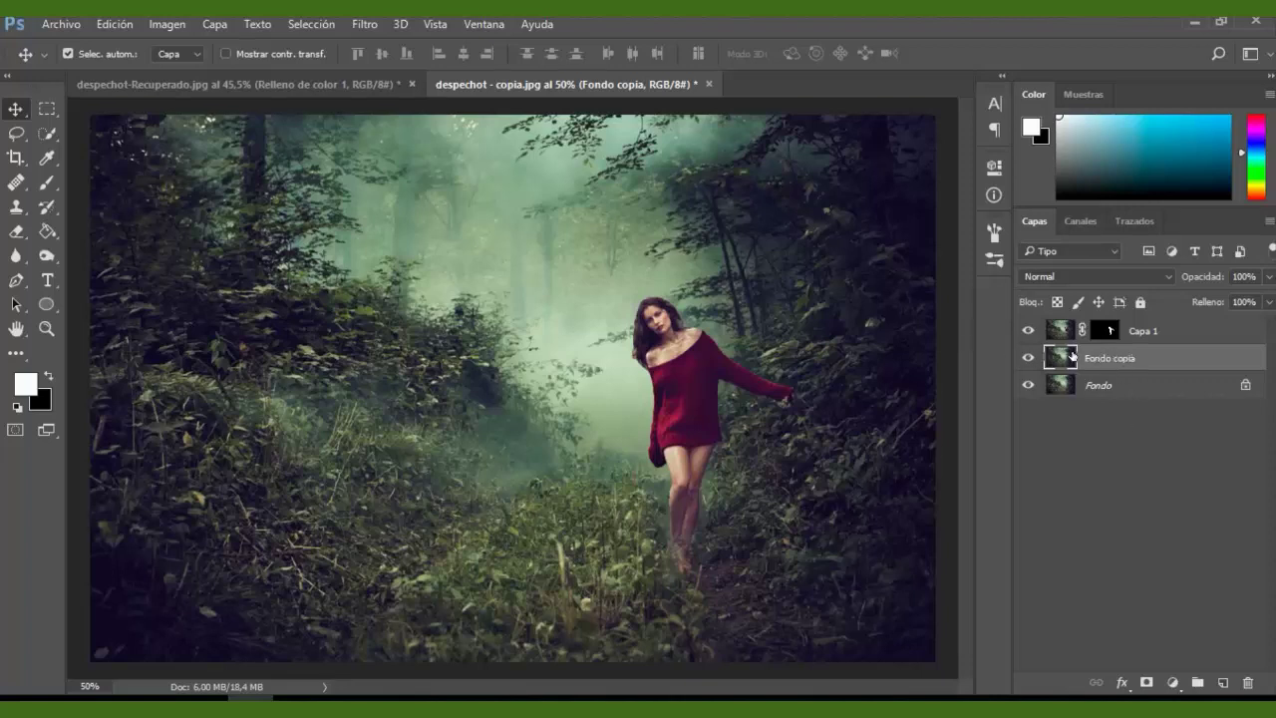
{"action": "left_click", "coordinate": [375, 25]}
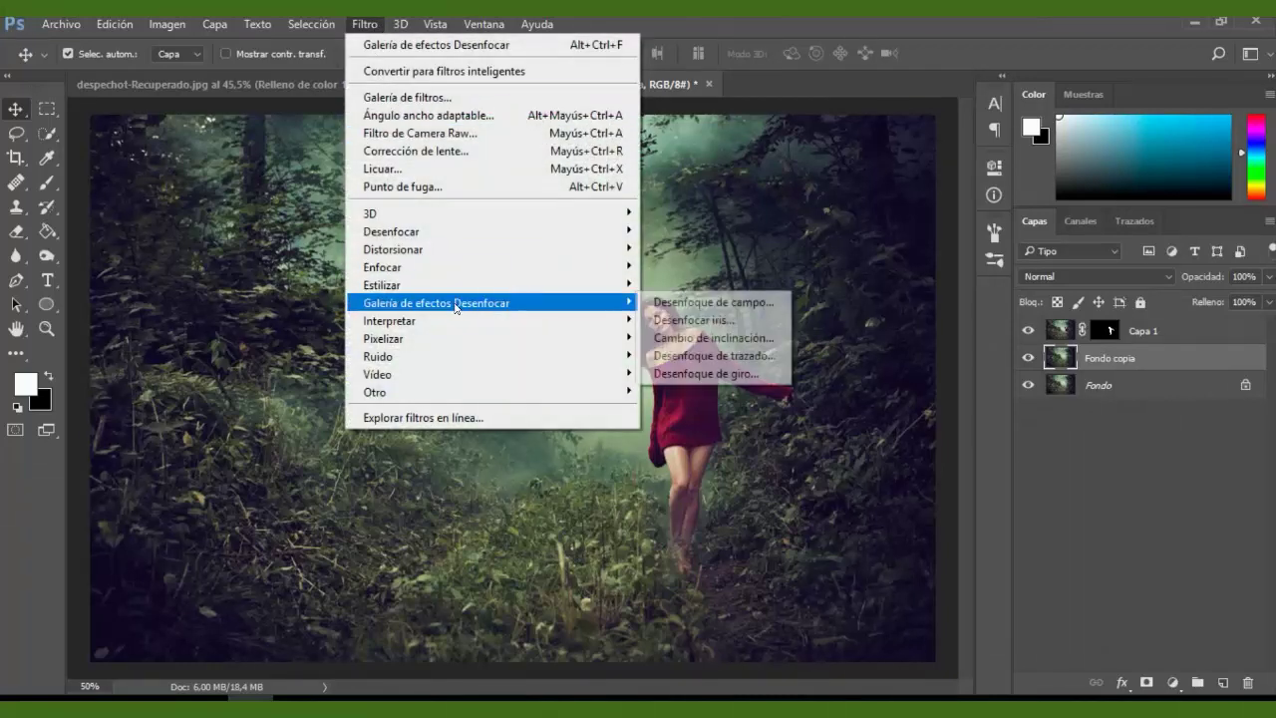
{"action": "mouse_move", "coordinate": [435, 303]}
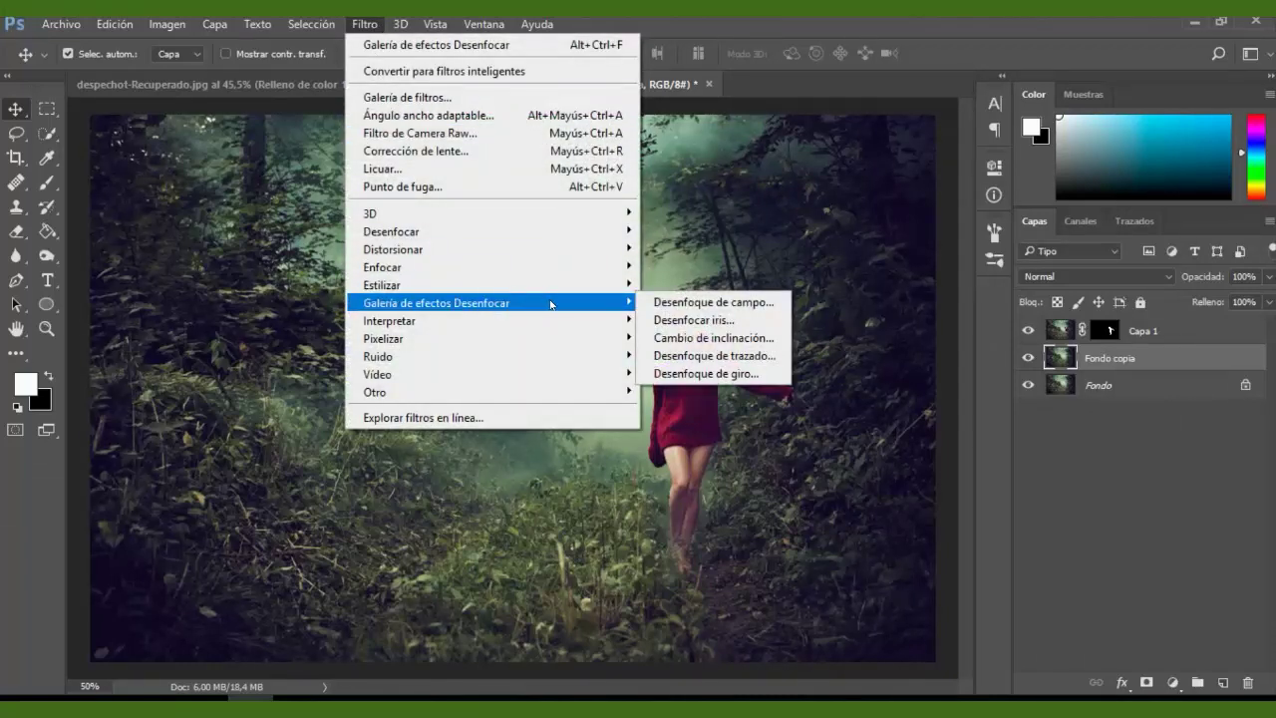
{"action": "left_click", "coordinate": [742, 338]}
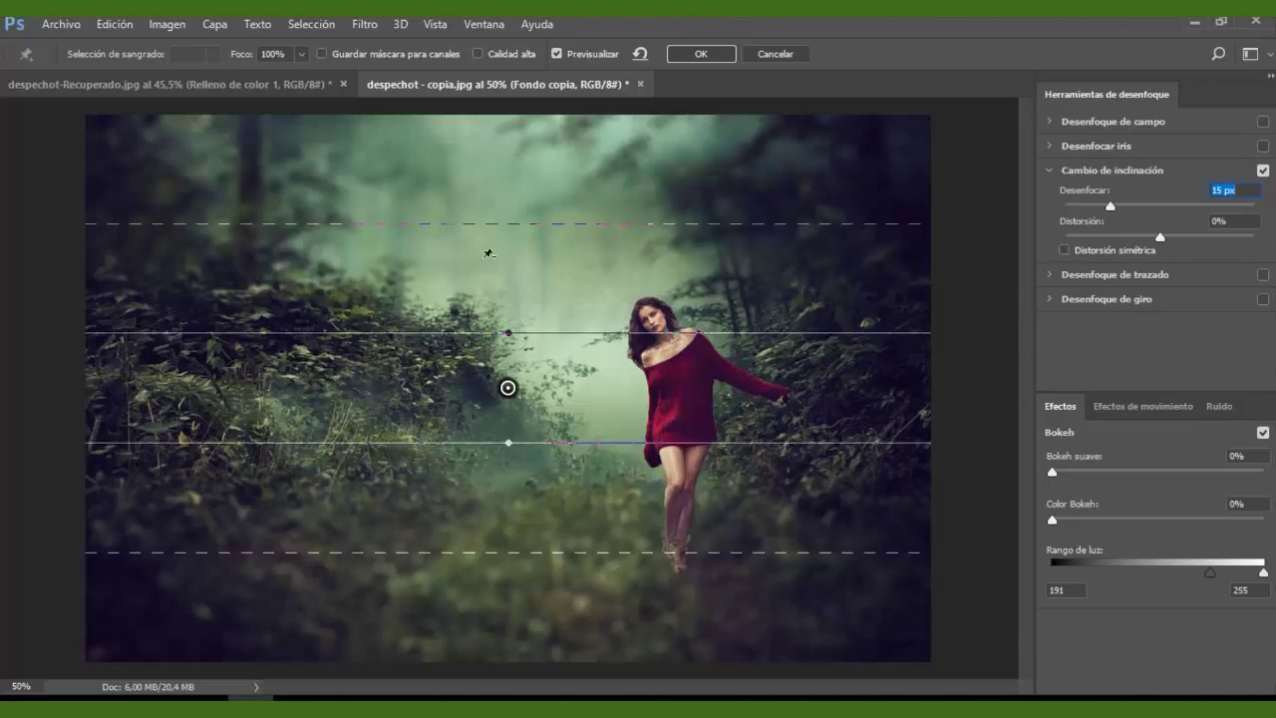
Stretch the tilt-shift transitions to the top and bottom edges and set the blur to 14 px
{"action": "left_click_drag", "start_coordinate": [478, 207], "coordinate": [497, 112]}
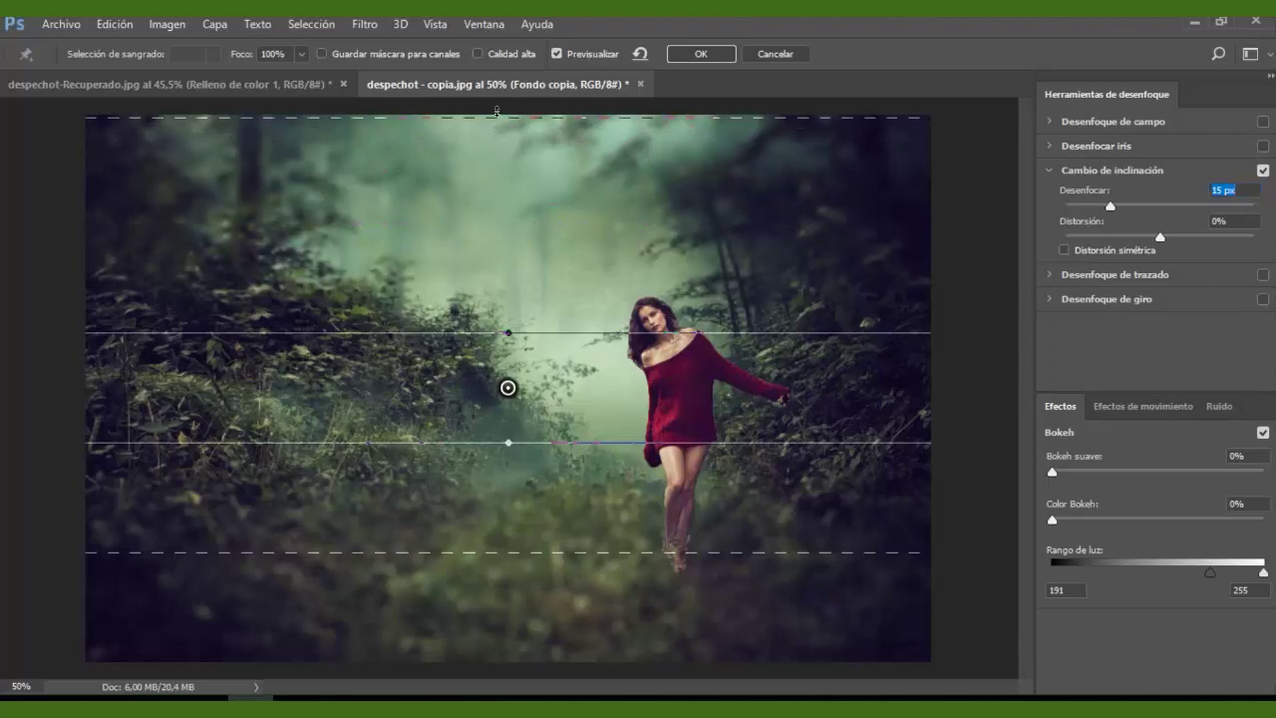
{"action": "left_click_drag", "start_coordinate": [522, 552], "coordinate": [516, 658]}
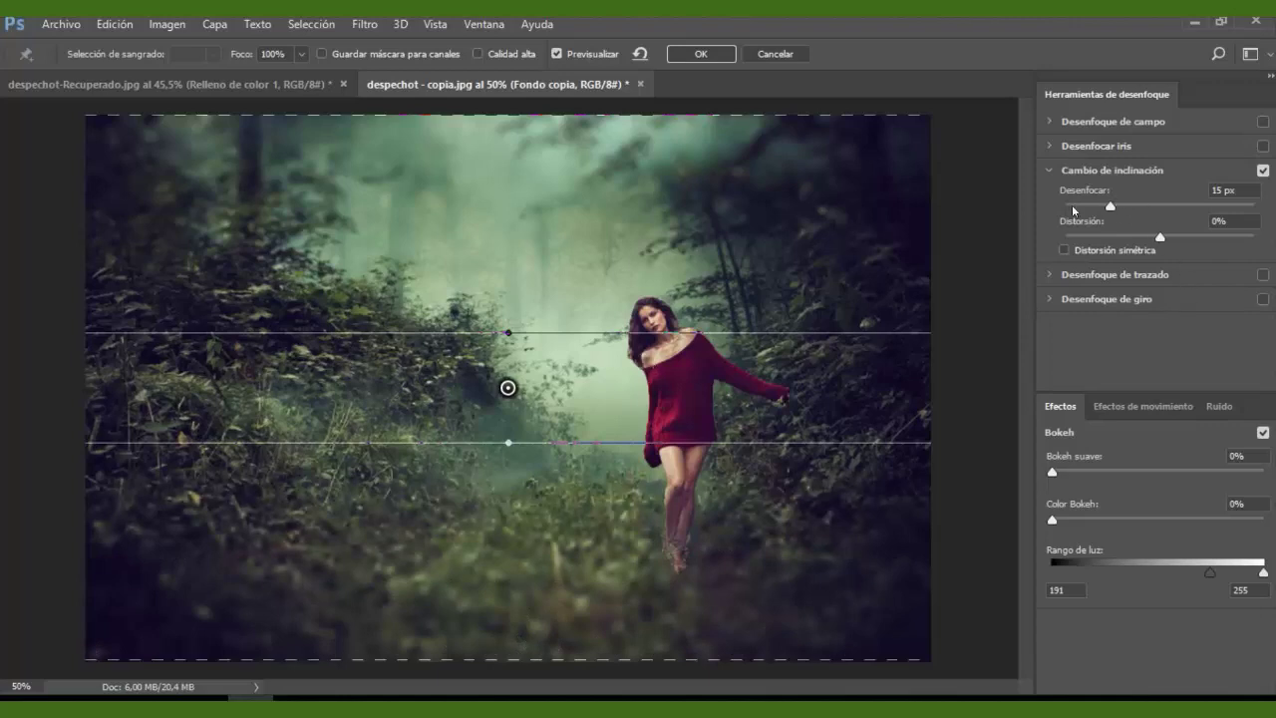
{"action": "mouse_move", "coordinate": [1109, 206]}
{"action": "left_mouse_down"}
{"action": "mouse_move", "coordinate": [1226, 211]}
{"action": "mouse_move", "coordinate": [1109, 206]}
{"action": "left_mouse_up"}
Set Bokeh suave to 48% with a 165–255 light range, tint the bokeh, and apply the blur
{"action": "left_click_drag", "start_coordinate": [1053, 472], "coordinate": [1169, 473]}
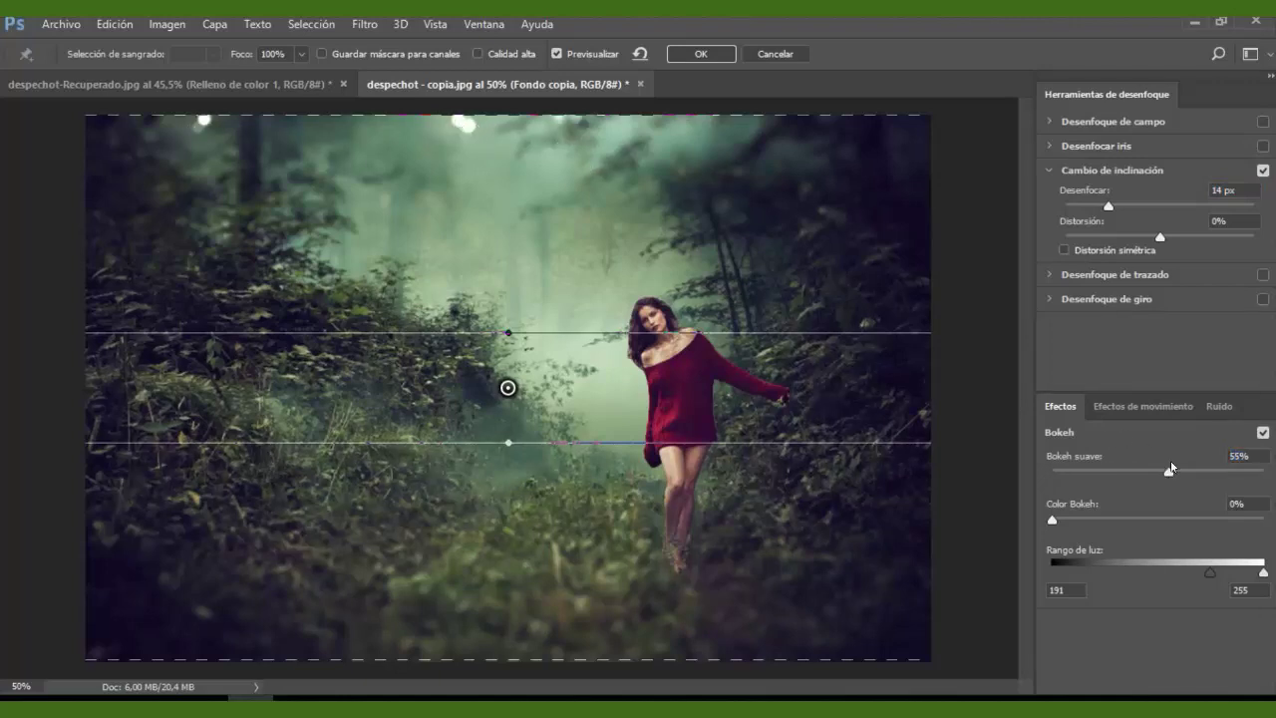
{"action": "left_click_drag", "start_coordinate": [1169, 469], "coordinate": [1247, 473]}
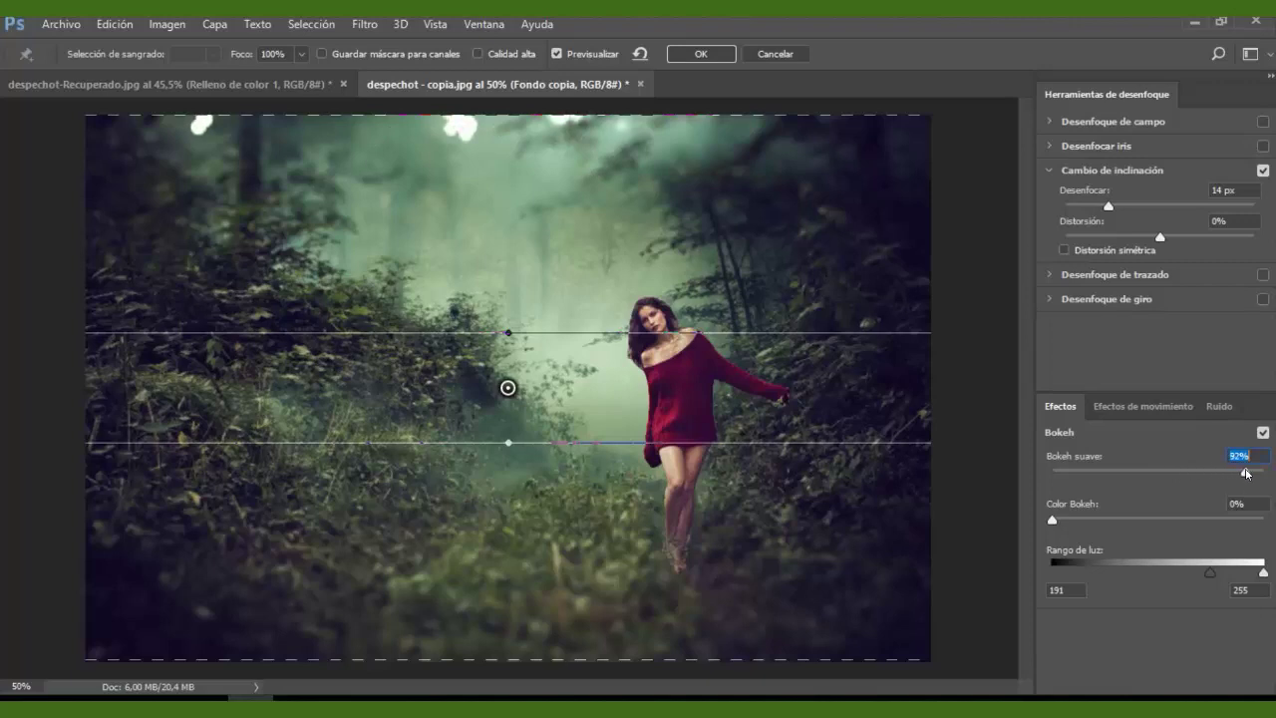
{"action": "left_click_drag", "start_coordinate": [1246, 472], "coordinate": [1159, 471]}
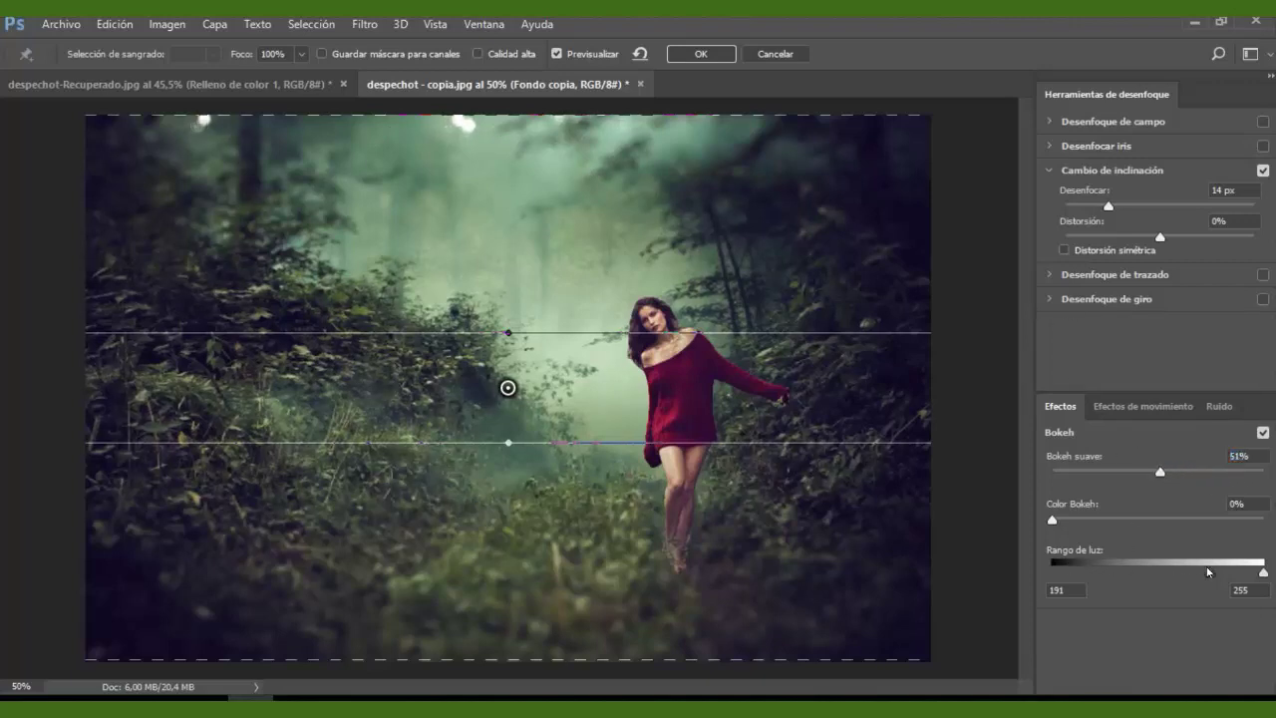
{"action": "left_click_drag", "start_coordinate": [1208, 571], "coordinate": [1192, 576]}
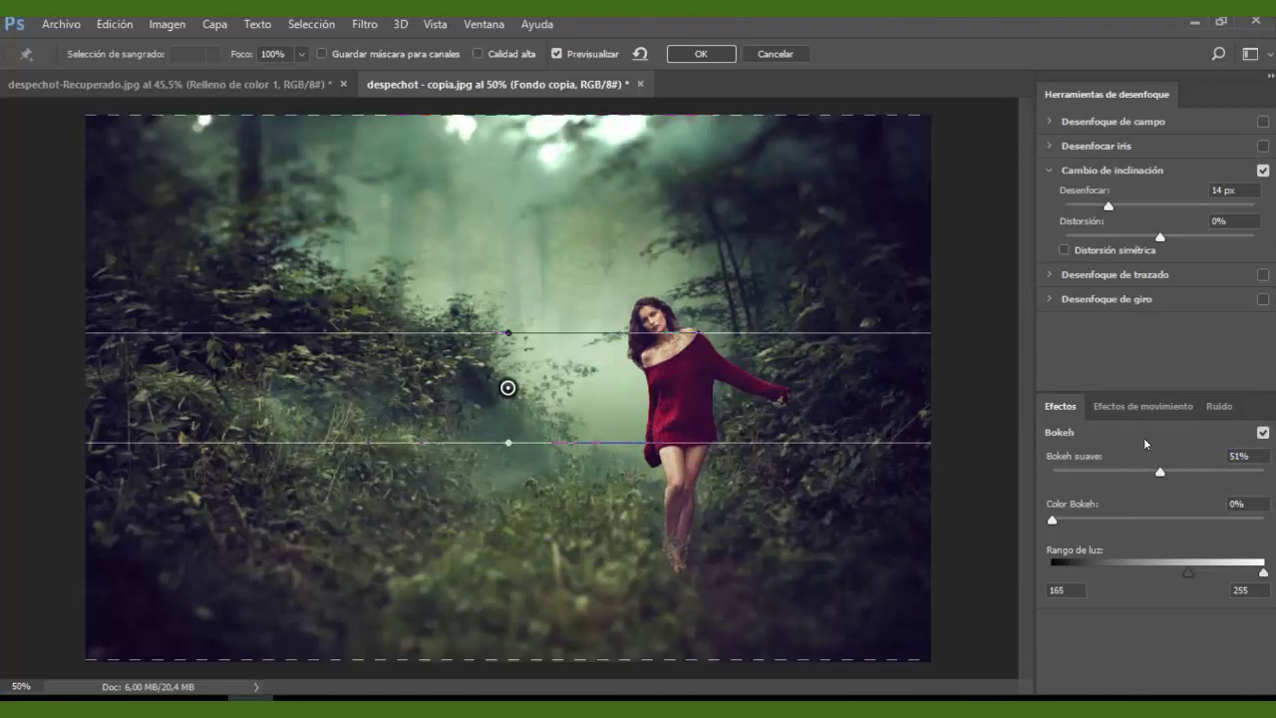
{"action": "mouse_move", "coordinate": [1162, 475]}
{"action": "left_mouse_down"}
{"action": "mouse_move", "coordinate": [1144, 474]}
{"action": "mouse_move", "coordinate": [1154, 477]}
{"action": "left_mouse_up"}
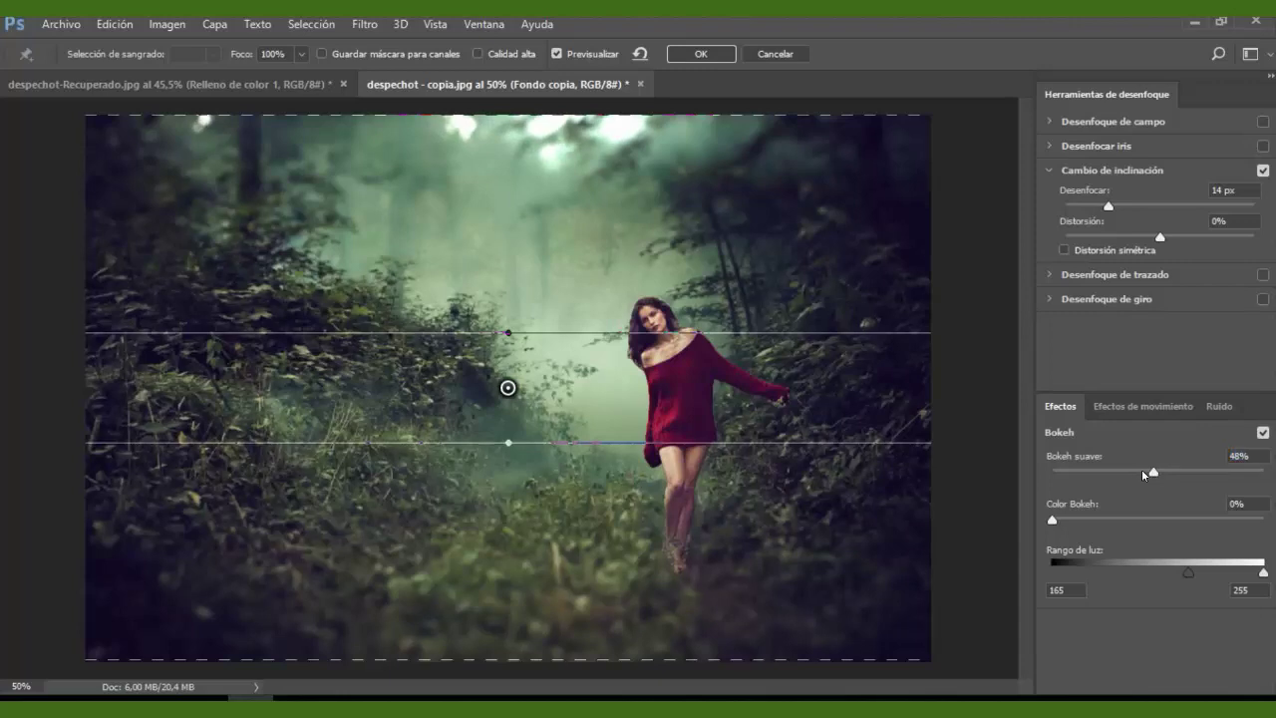
{"action": "mouse_move", "coordinate": [1065, 522]}
{"action": "left_mouse_down"}
{"action": "mouse_move", "coordinate": [1187, 523]}
{"action": "mouse_move", "coordinate": [1040, 525]}
{"action": "left_mouse_up"}
{"action": "left_click", "coordinate": [696, 55]}
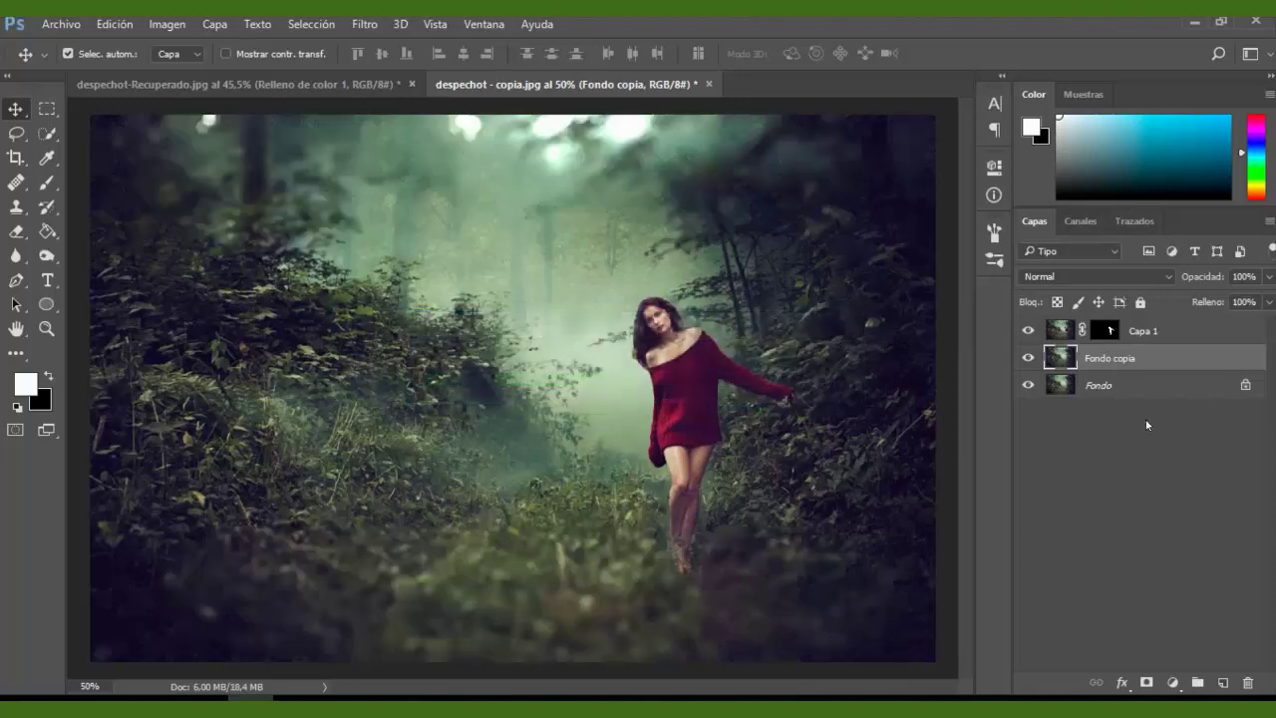
Add an empty Capa 2 above Capa 1 and clip it to Capa 1 as a clipping mask
{"action": "left_click", "coordinate": [1105, 330]}
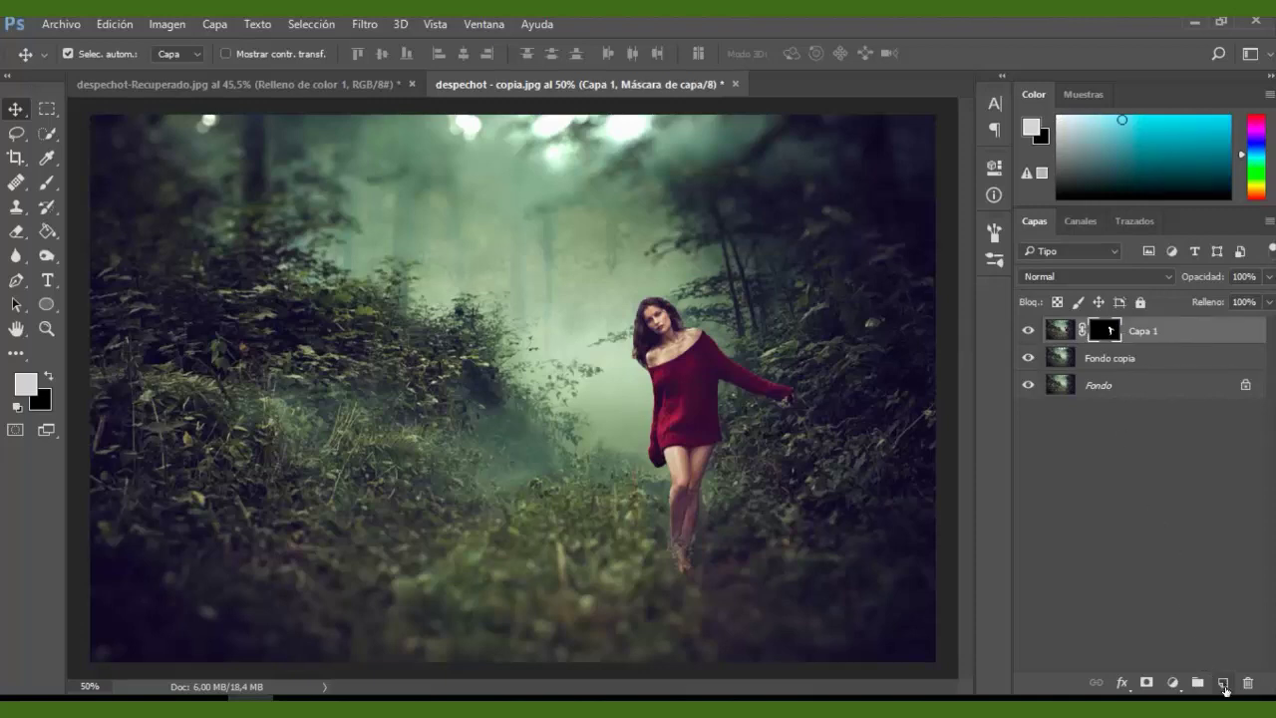
{"action": "left_click", "coordinate": [1224, 687]}
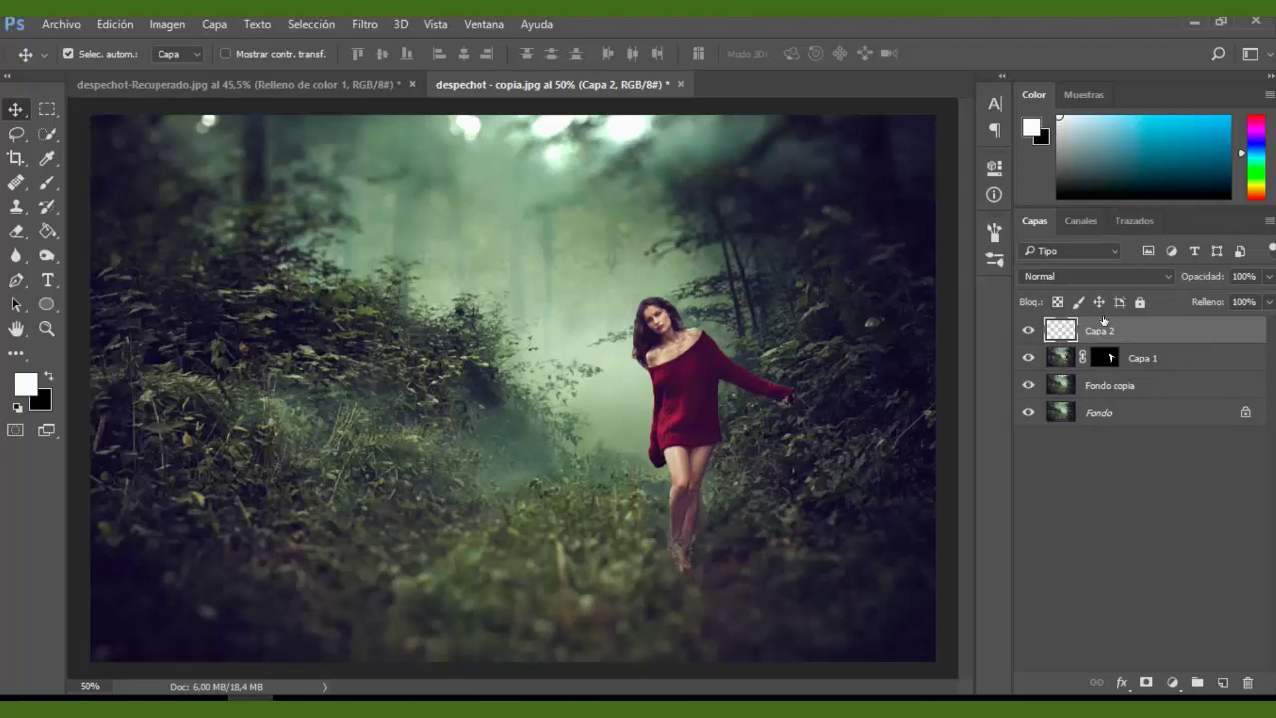
{"action": "right_click", "coordinate": [1104, 320]}
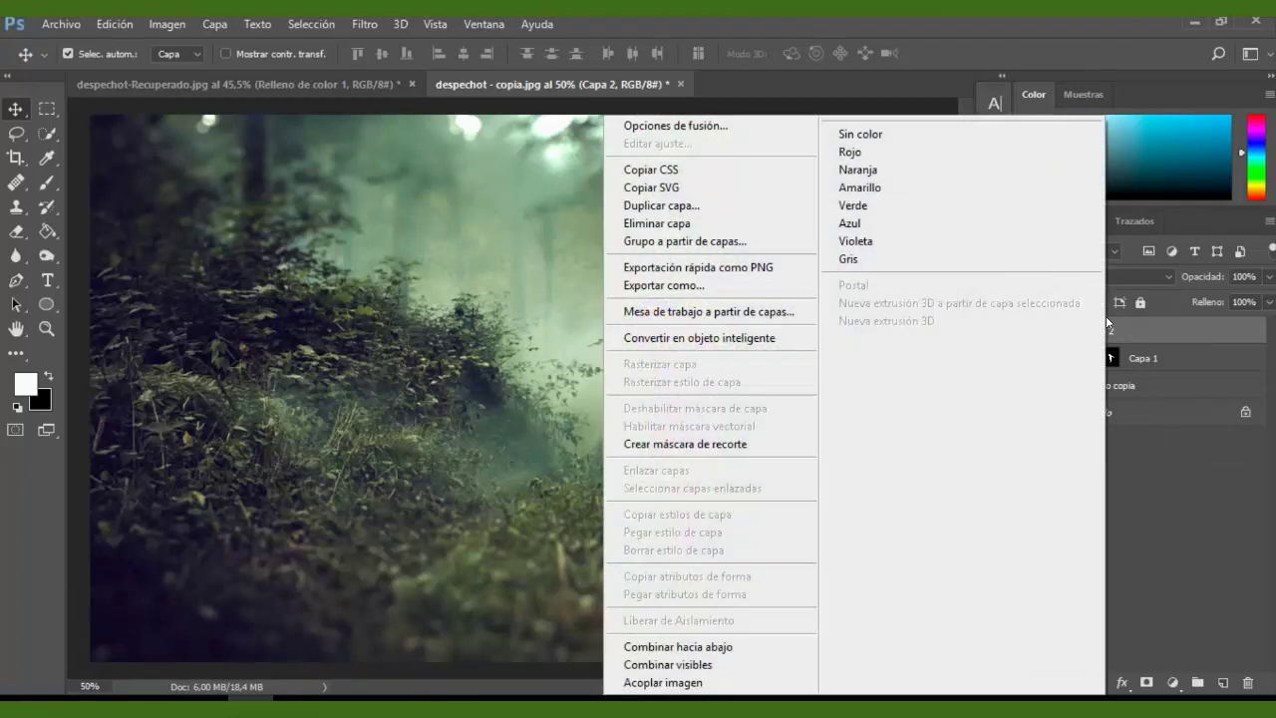
{"action": "left_click", "coordinate": [688, 444]}
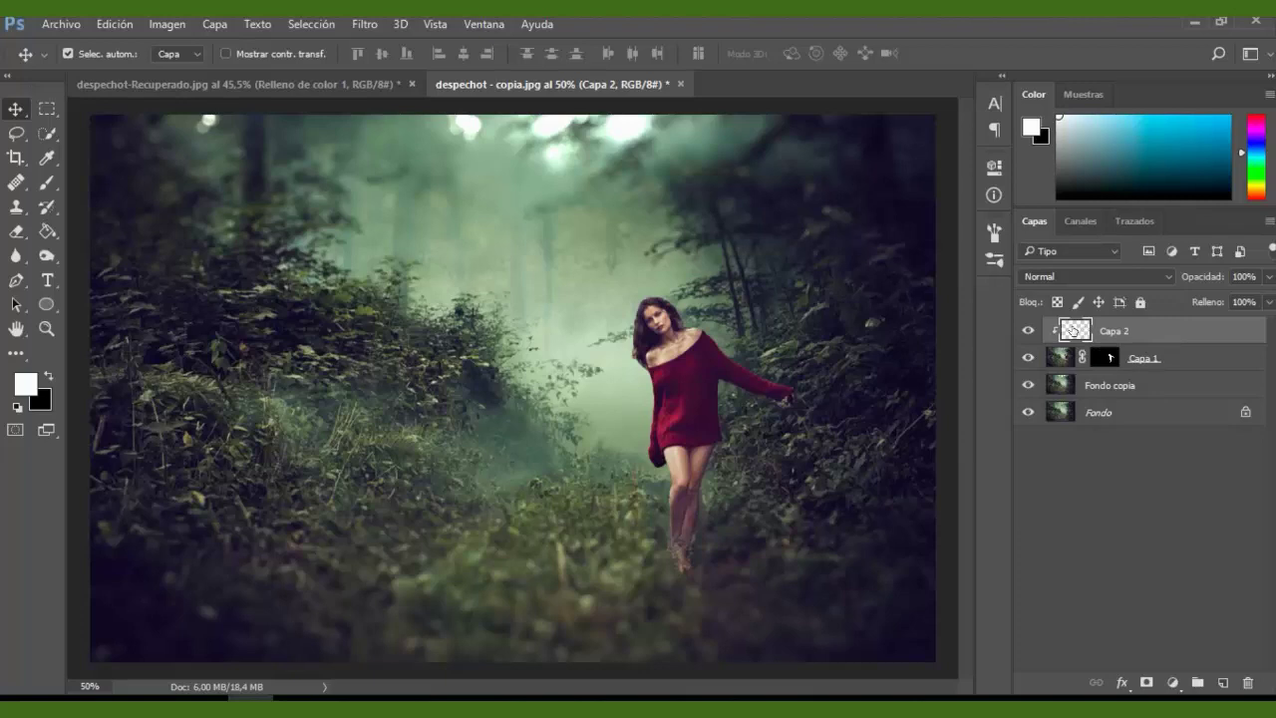
Fill Capa 2 with 50% gray and set its blend mode to Superponer (Overlay)
{"action": "key", "text": "shift+F5"}
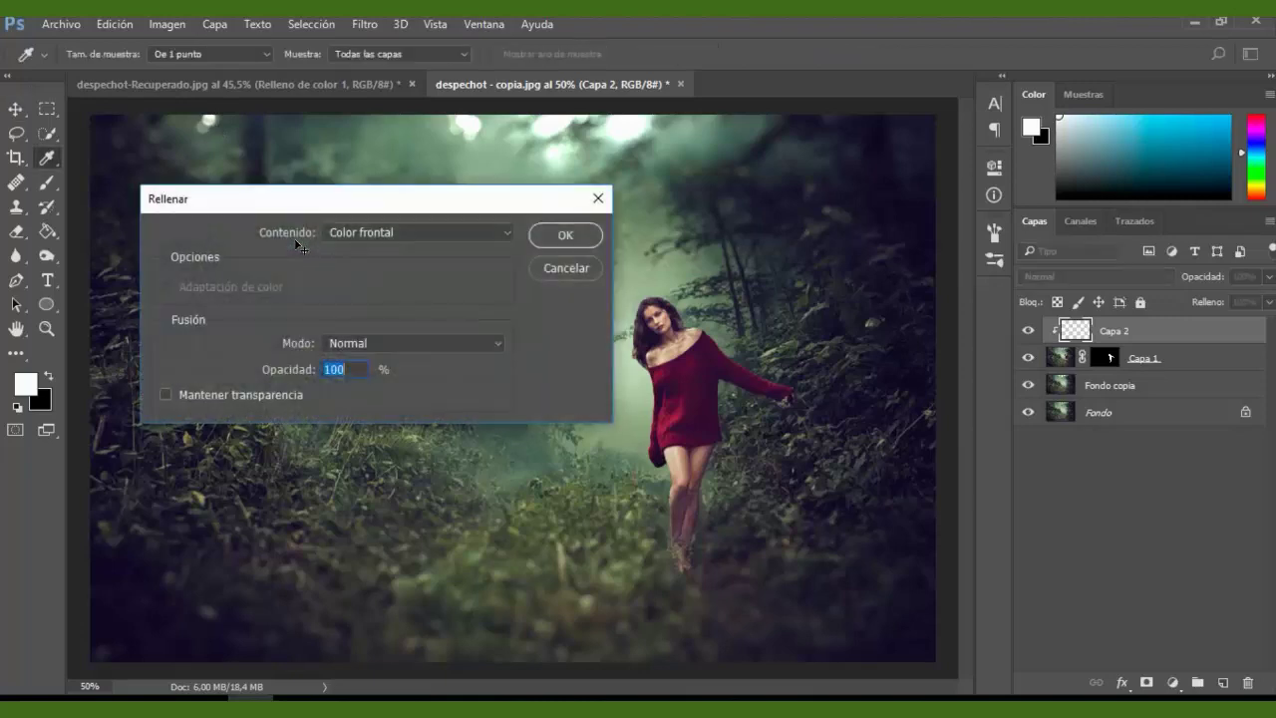
{"action": "left_click_drag", "start_coordinate": [330, 213], "coordinate": [329, 193]}
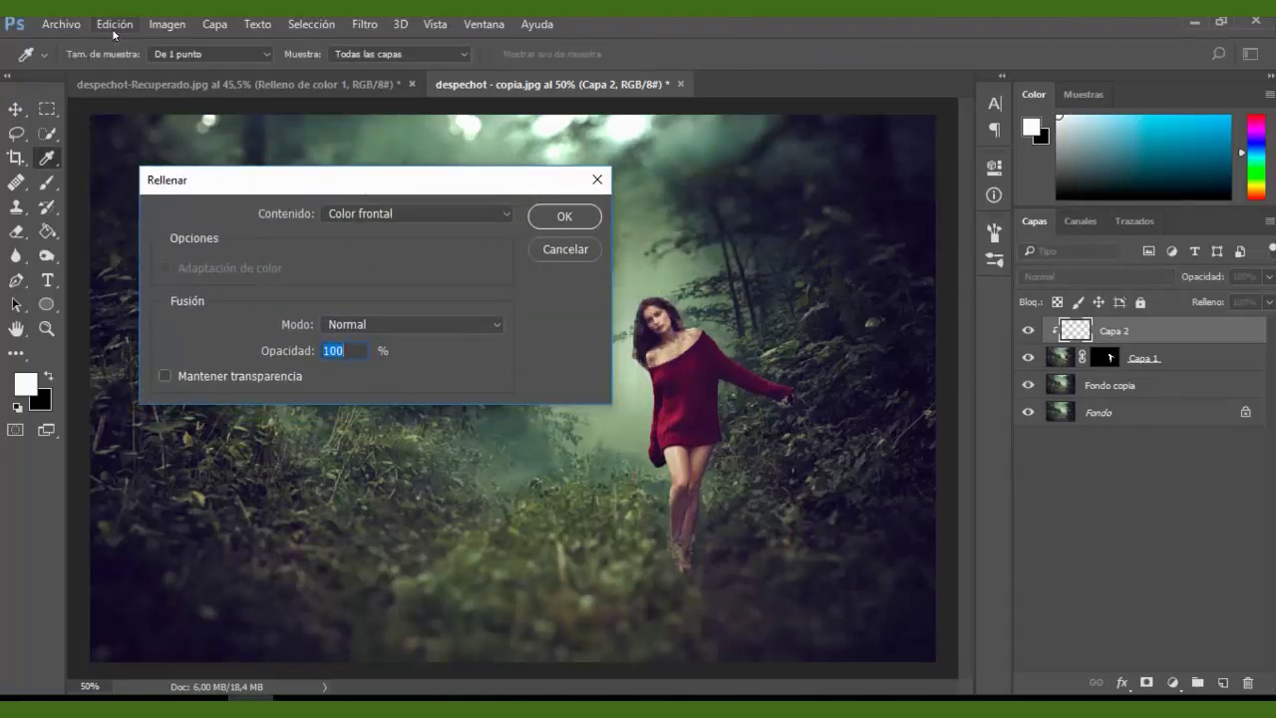
{"action": "left_click", "coordinate": [507, 213]}
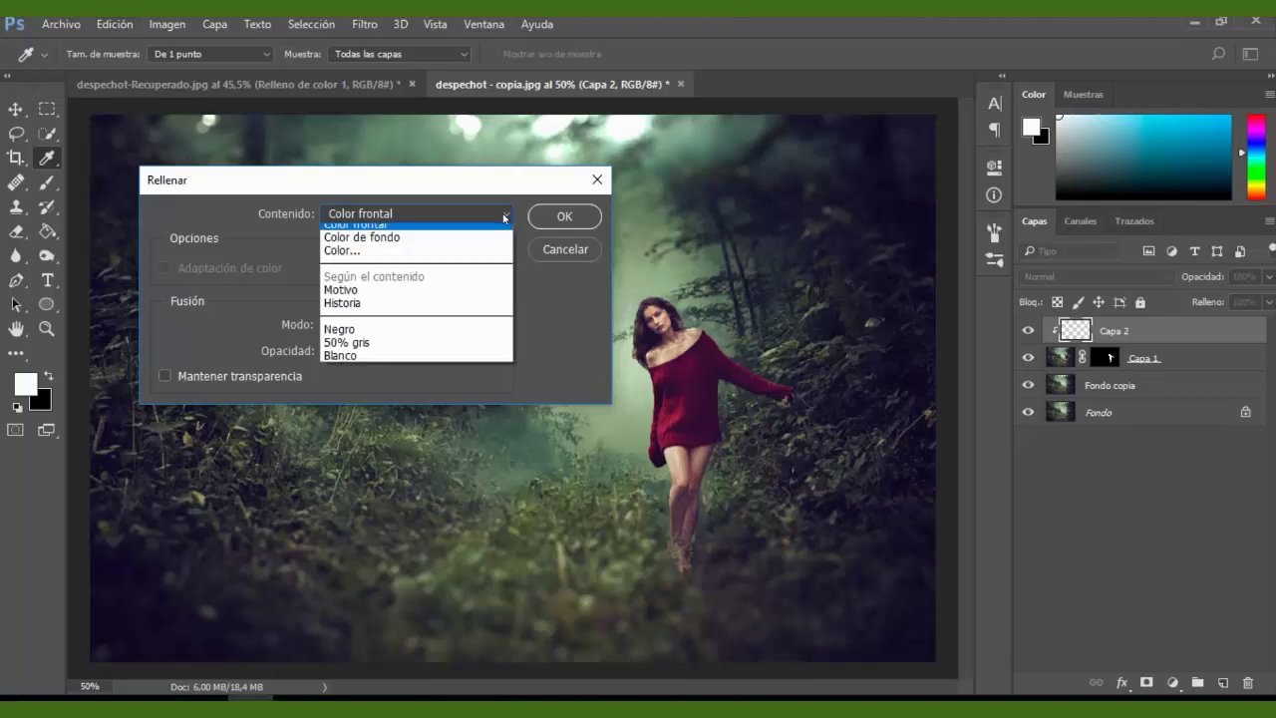
{"action": "left_click", "coordinate": [366, 351]}
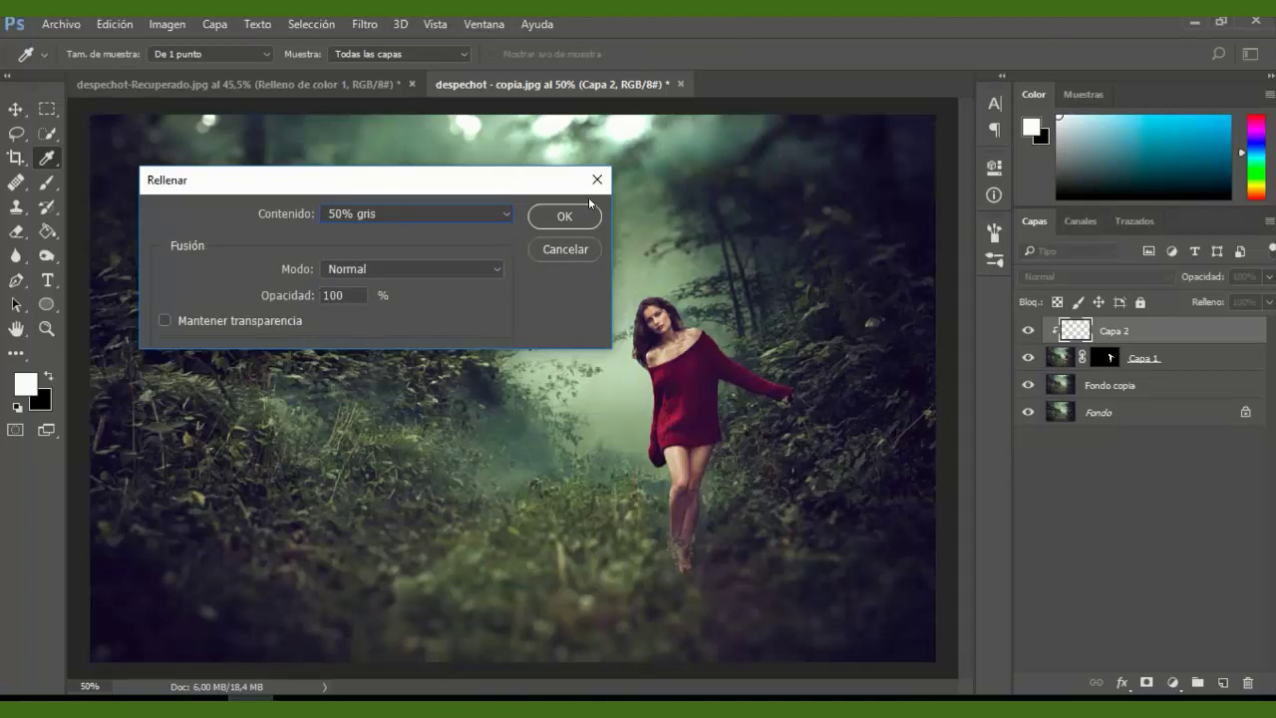
{"action": "left_click", "coordinate": [563, 217]}
{"action": "key", "text": "v"}
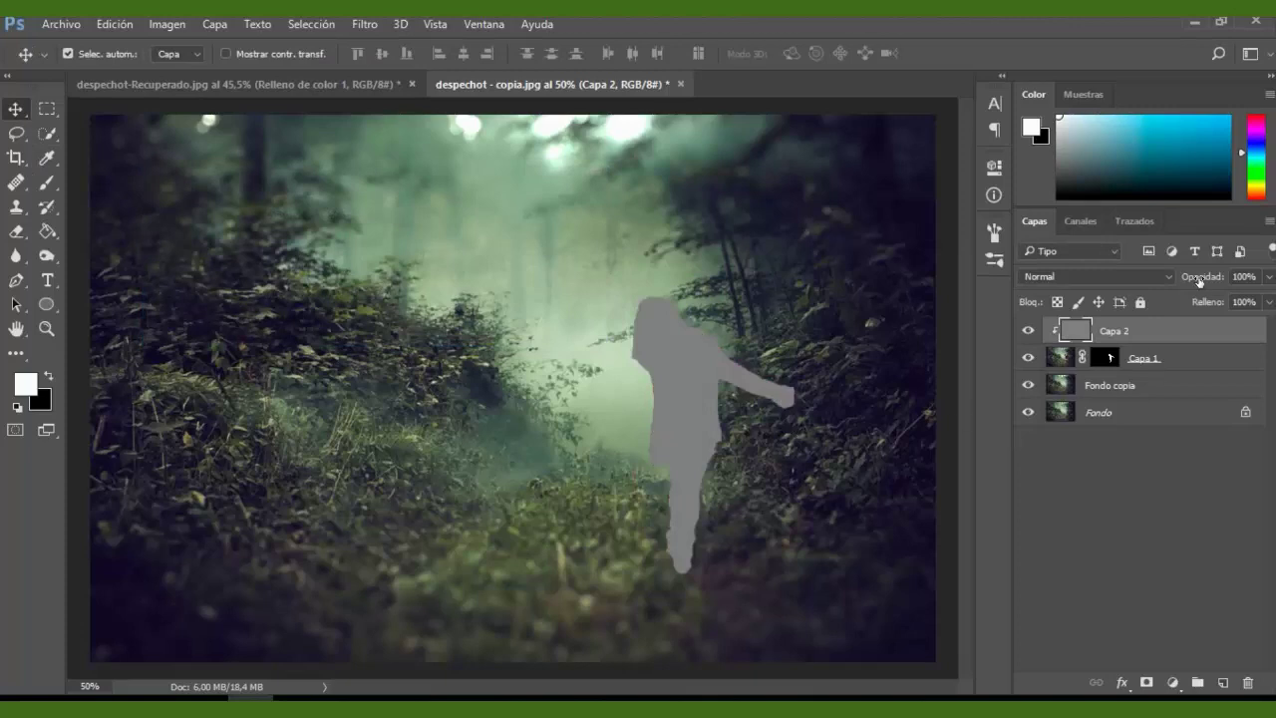
{"action": "left_click", "coordinate": [1171, 278]}
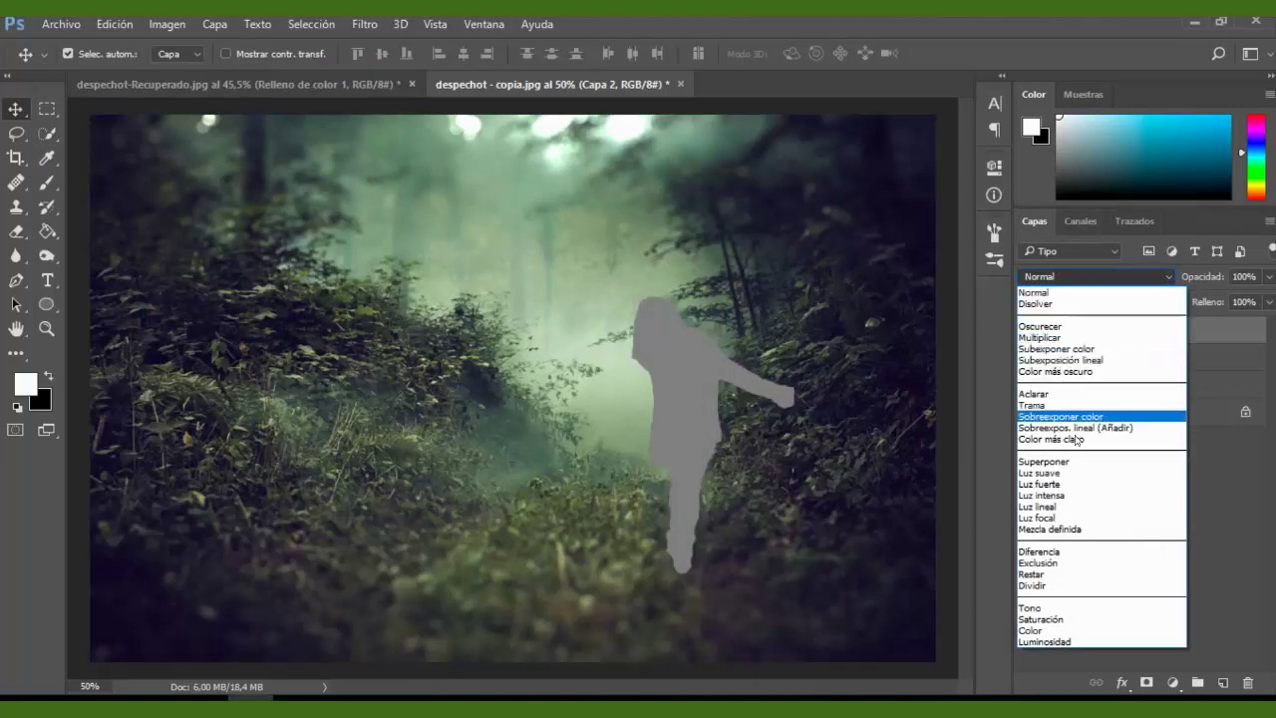
{"action": "left_click", "coordinate": [1047, 439]}
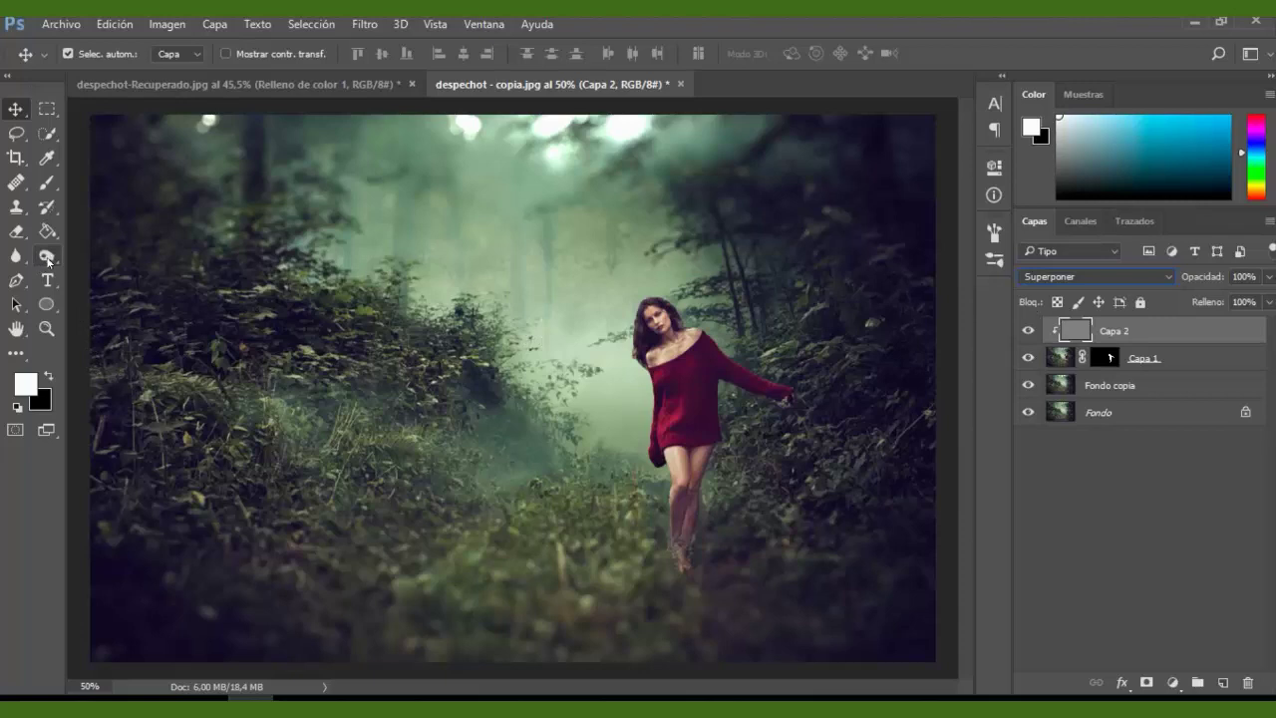
Choose the Burn tool and lower its exposure to 10%
{"action": "left_click", "coordinate": [48, 260]}
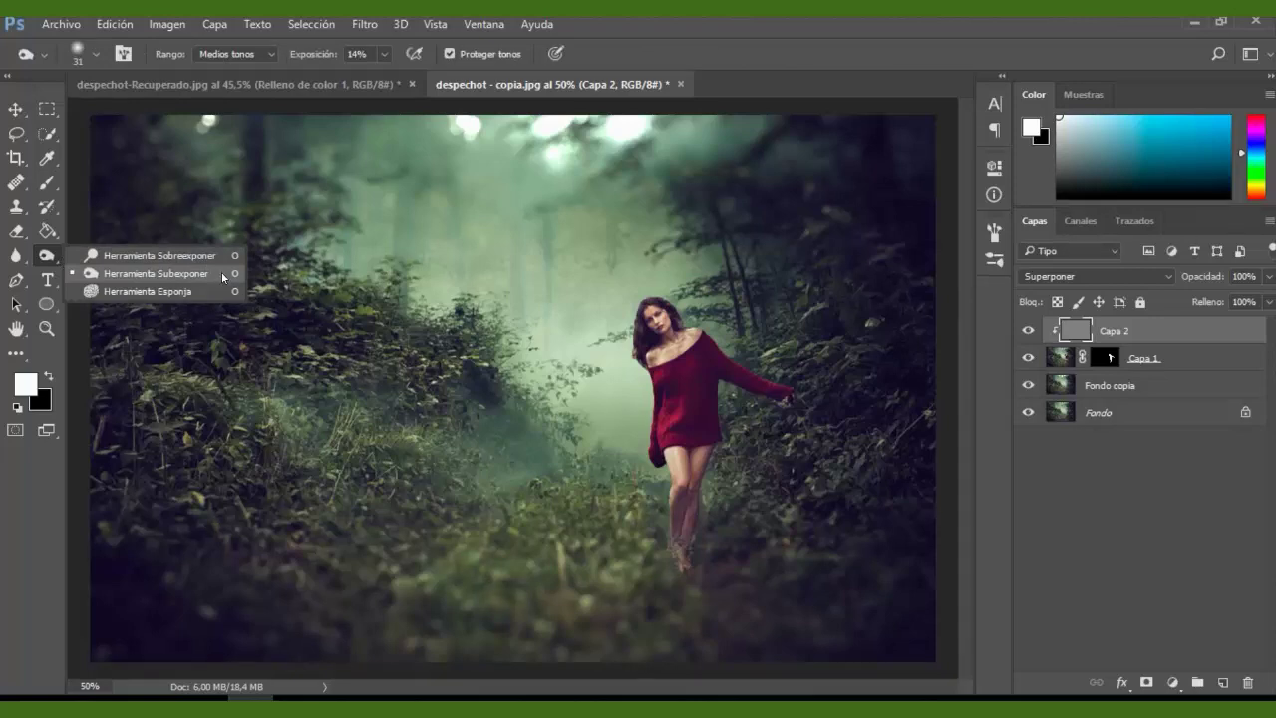
{"action": "left_click", "coordinate": [205, 279]}
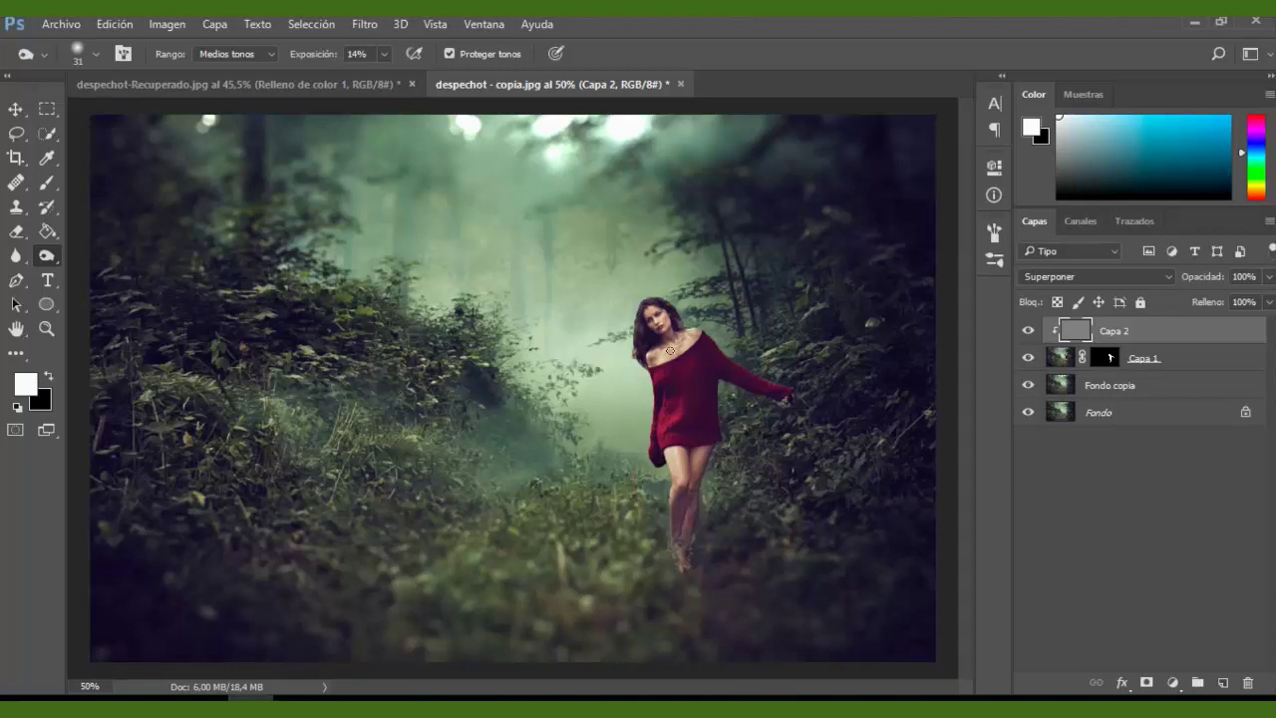
{"action": "scroll", "coordinate": [670, 350], "scroll_direction": "up", "scroll_amount": 1}
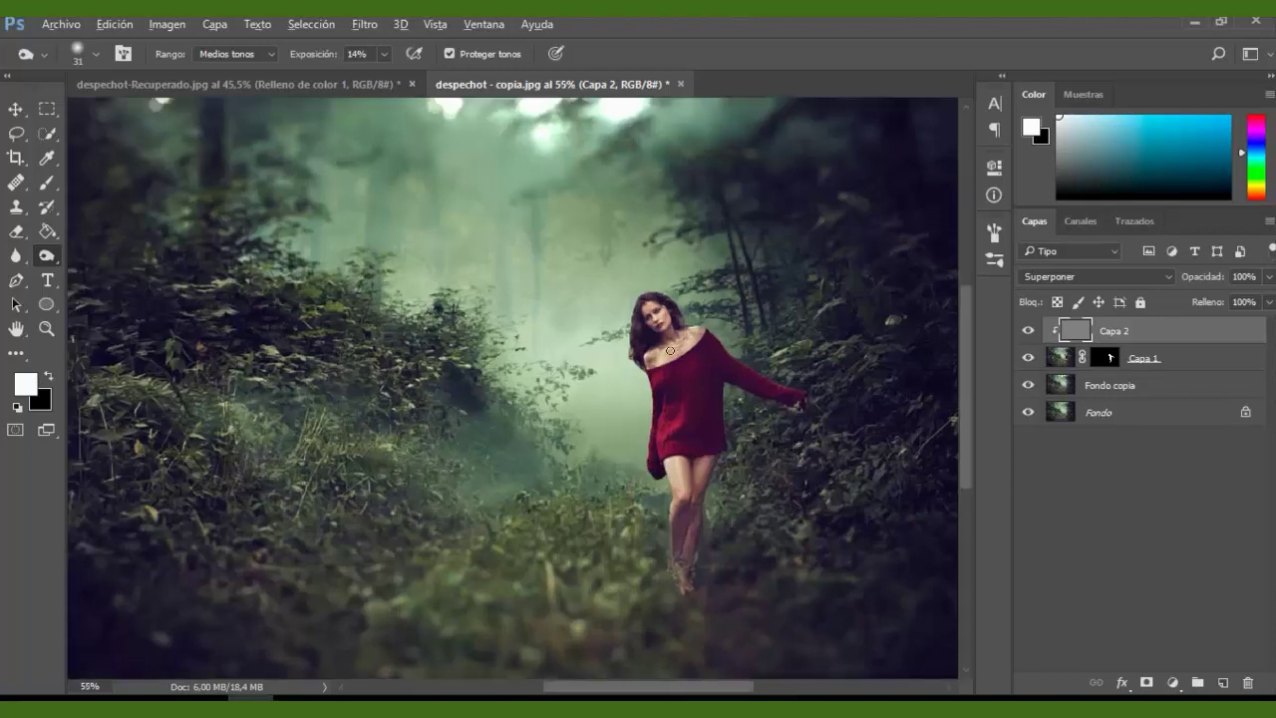
{"action": "scroll", "coordinate": [670, 350], "scroll_direction": "up", "scroll_amount": 1}
{"action": "scroll", "coordinate": [670, 350], "scroll_direction": "up", "scroll_amount": 1}
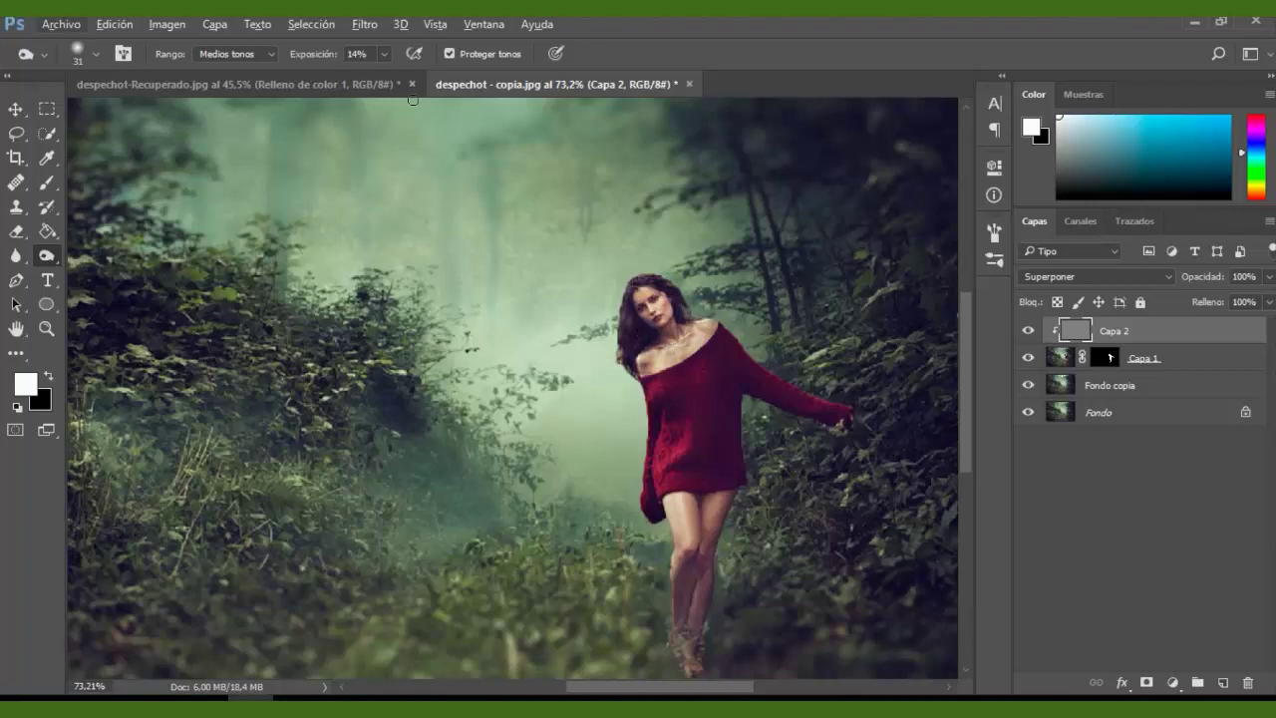
{"action": "left_click", "coordinate": [384, 54]}
{"action": "left_click_drag", "start_coordinate": [383, 77], "coordinate": [379, 78]}
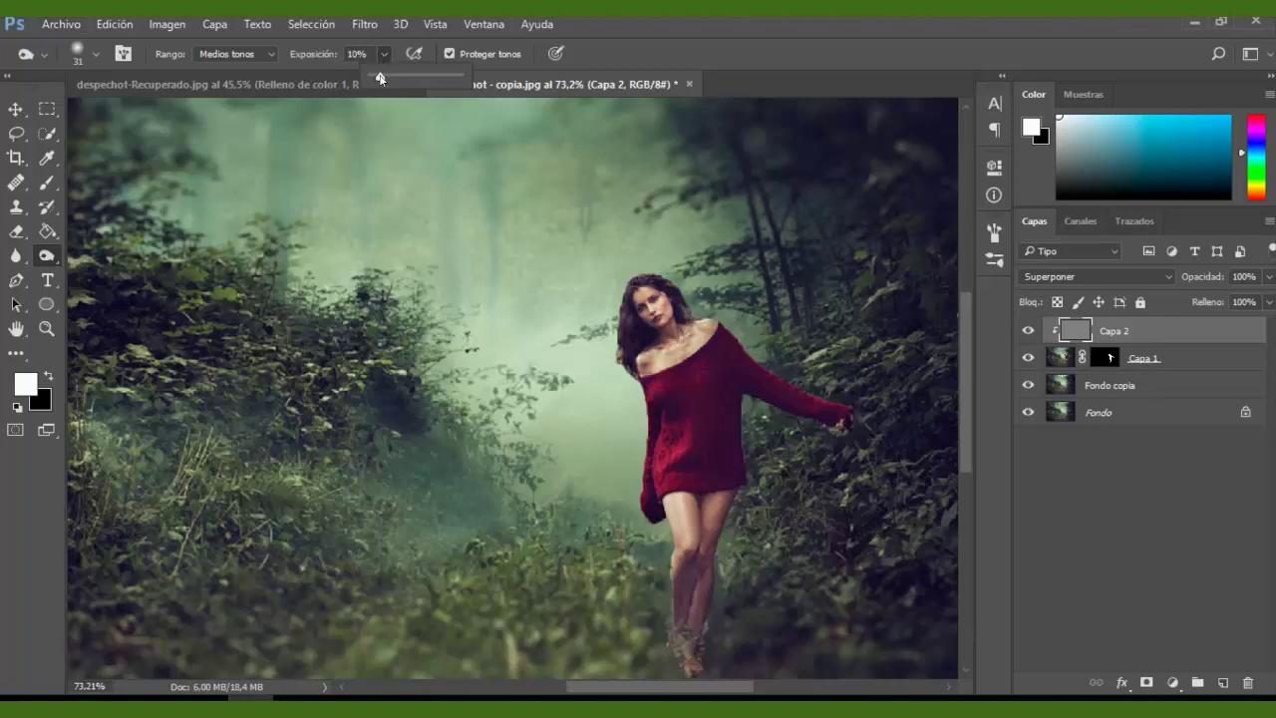
{"action": "left_click", "coordinate": [619, 54]}
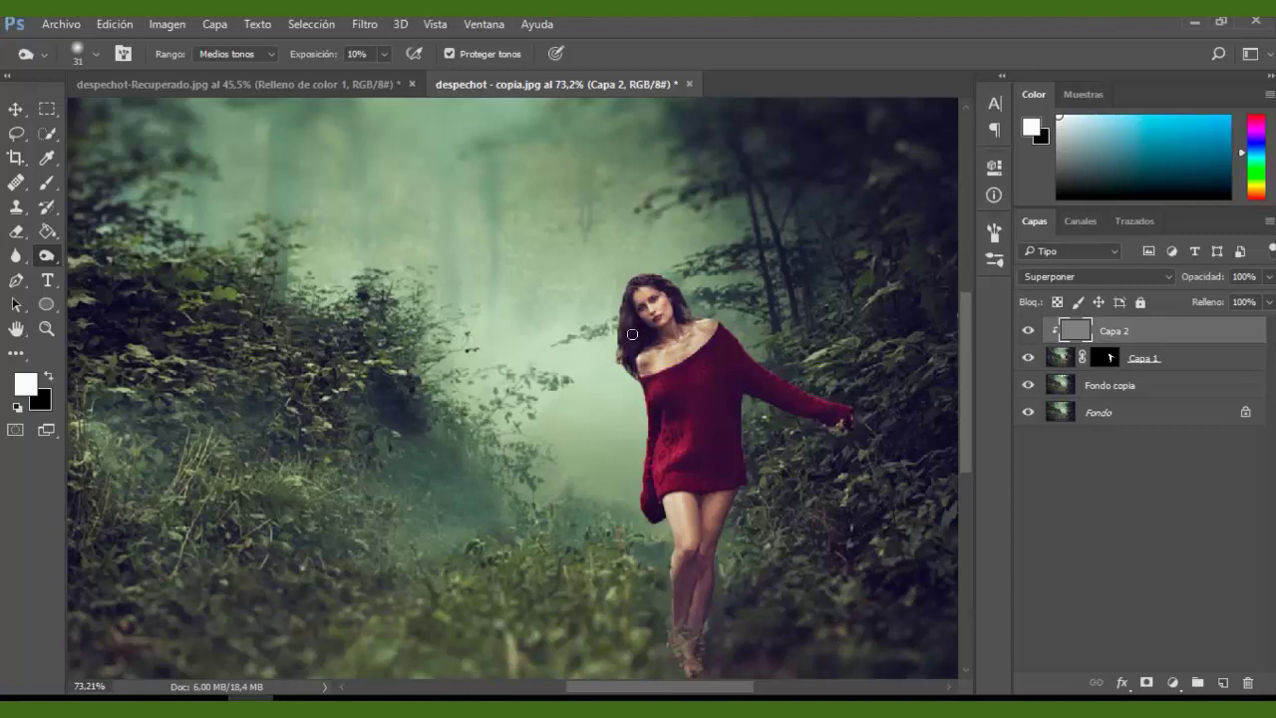
Burn darker shading into the woman's hair, red sweater down to the hem, and right sleeve
{"action": "left_click_drag", "start_coordinate": [629, 309], "coordinate": [669, 289]}
{"action": "left_click_drag", "start_coordinate": [650, 443], "coordinate": [707, 493]}
{"action": "left_click_drag", "start_coordinate": [721, 377], "coordinate": [740, 381]}
{"action": "key", "text": "ctrl+minus"}
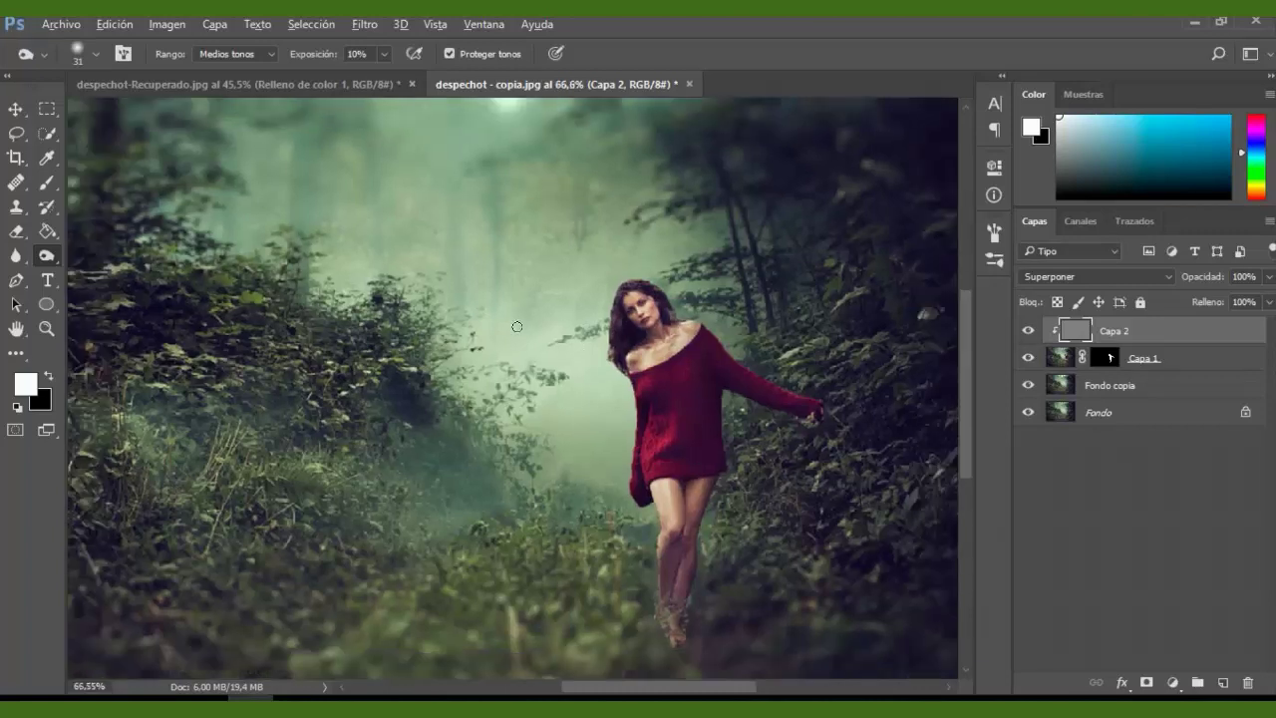
{"action": "key", "text": "ctrl+minus"}
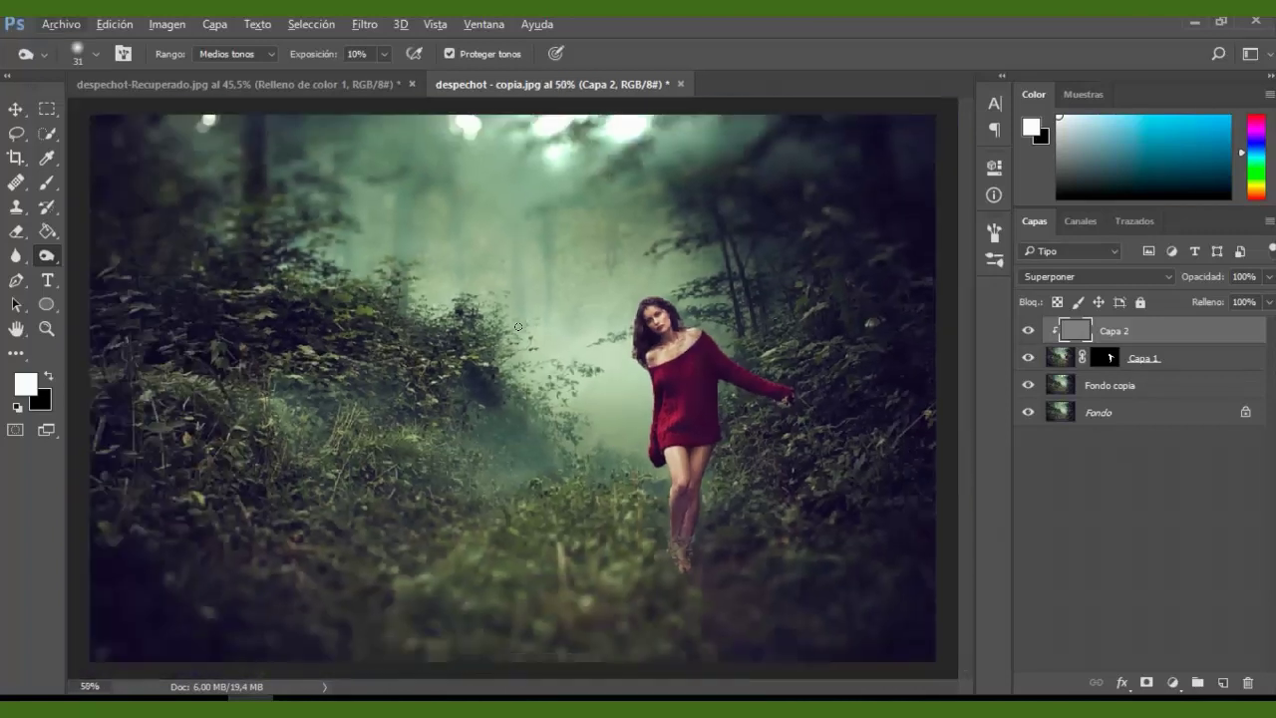
Add a new empty Capa 3 layer and set up a 354 px brush at 63% opacity
{"action": "left_click", "coordinate": [17, 109]}
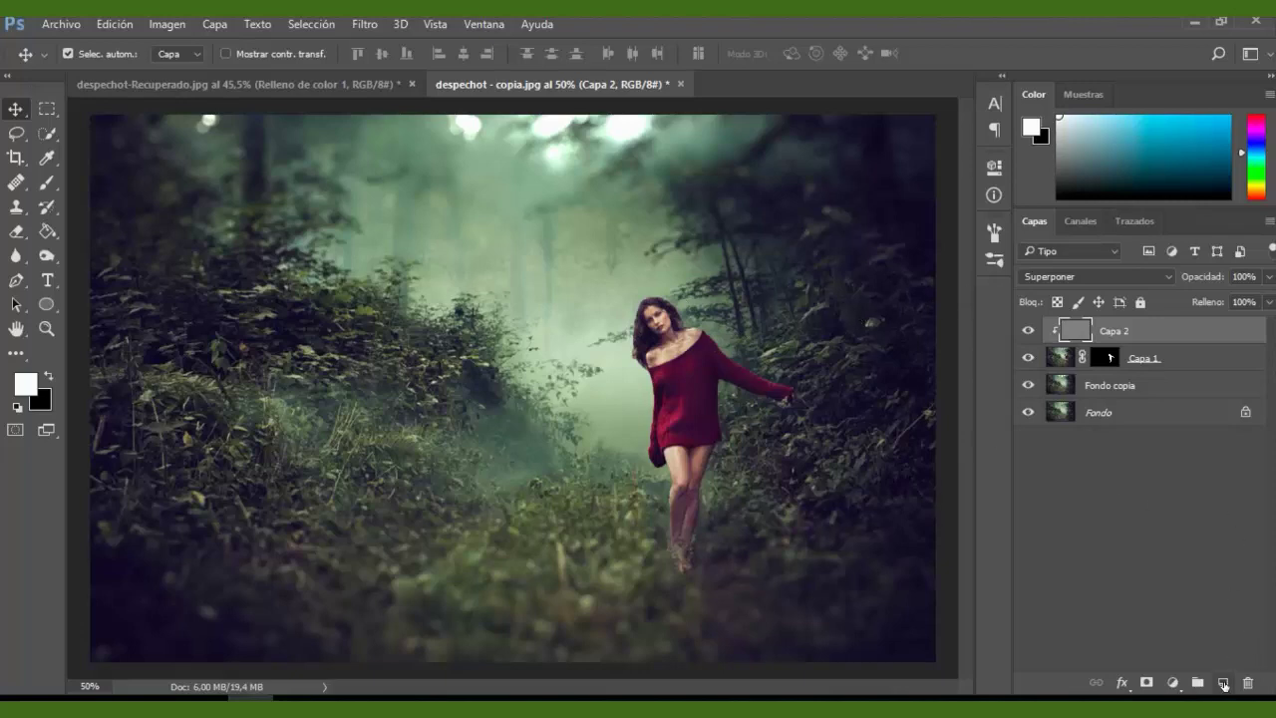
{"action": "left_click", "coordinate": [1224, 685]}
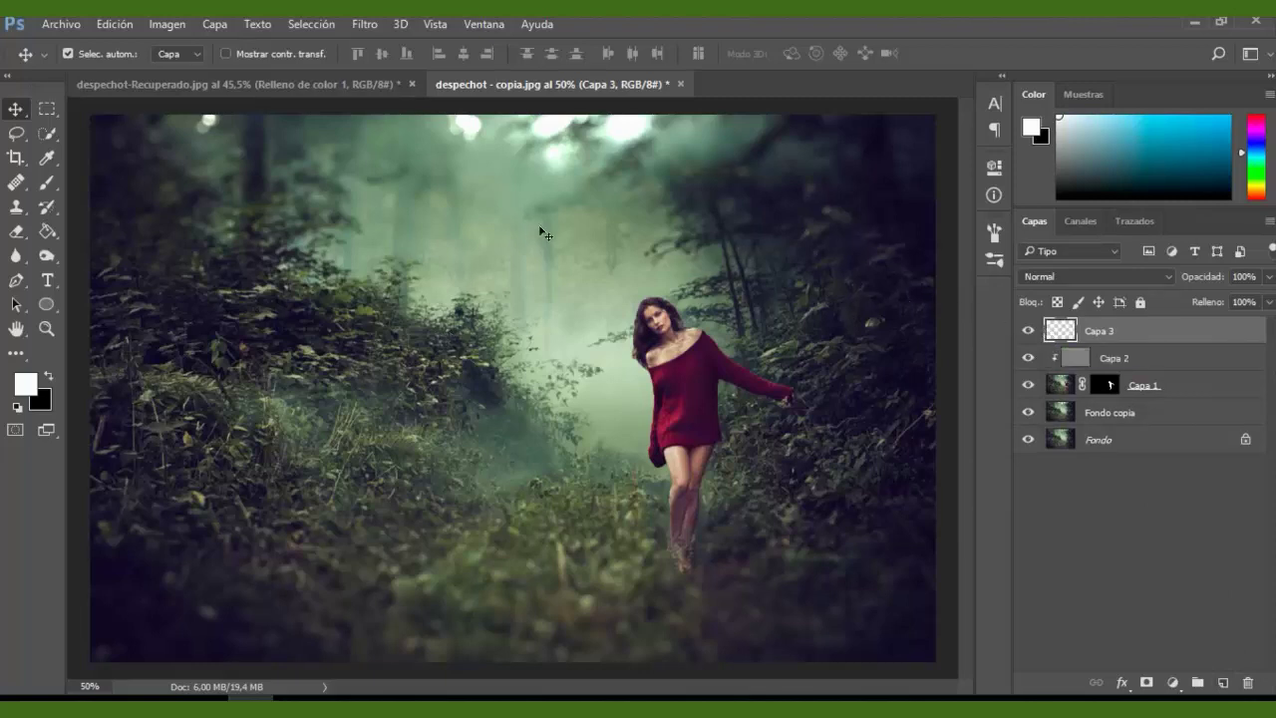
{"action": "left_click", "coordinate": [50, 186]}
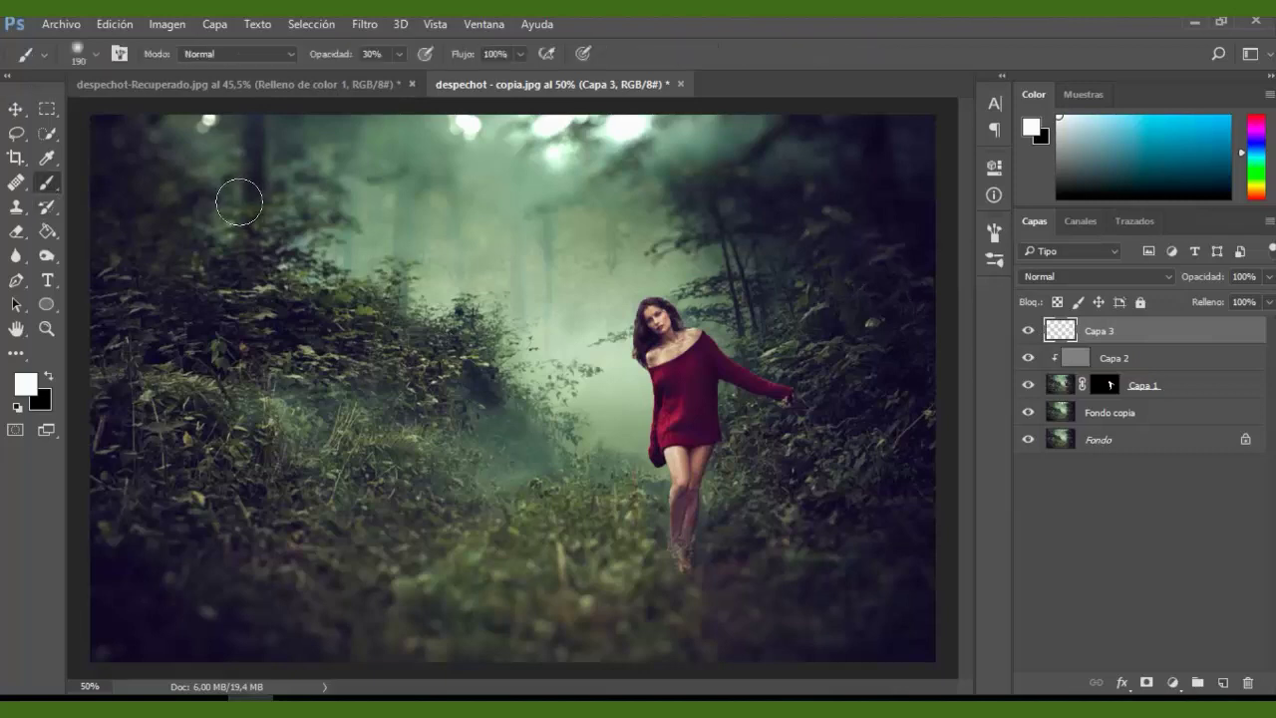
{"action": "left_click", "coordinate": [97, 55]}
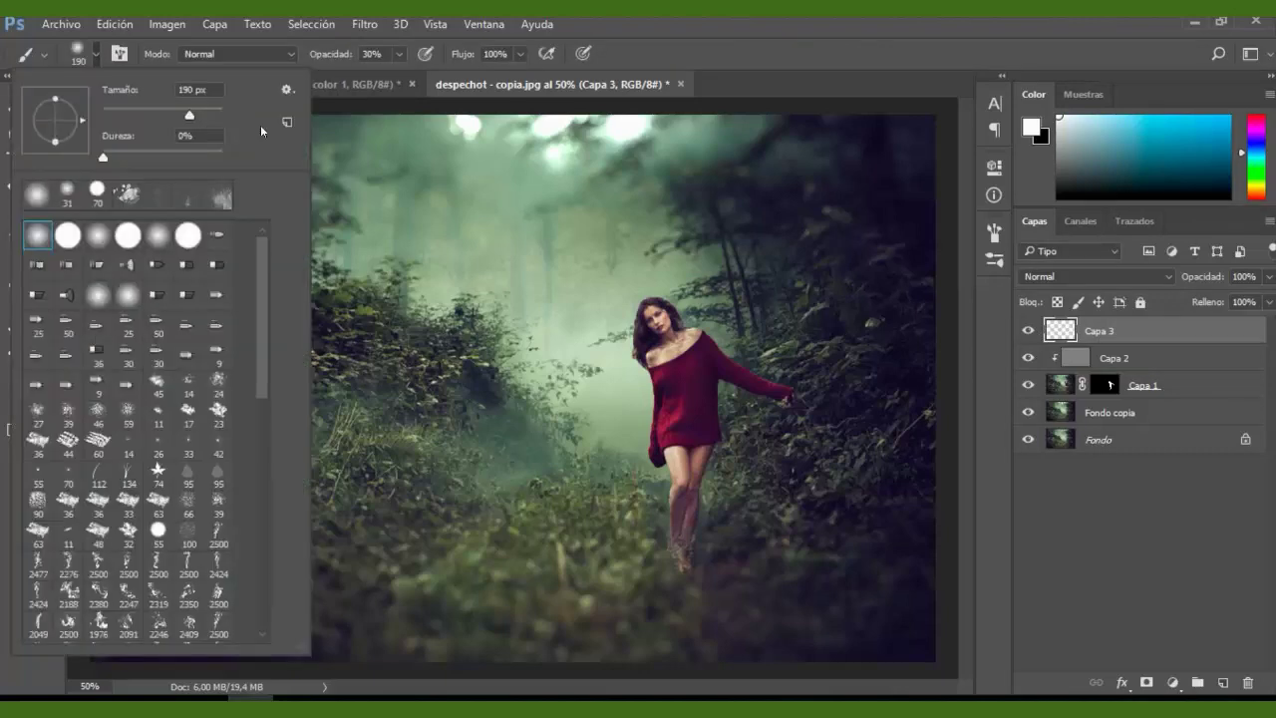
{"action": "left_click_drag", "start_coordinate": [189, 118], "coordinate": [203, 122]}
{"action": "key", "text": "Return"}
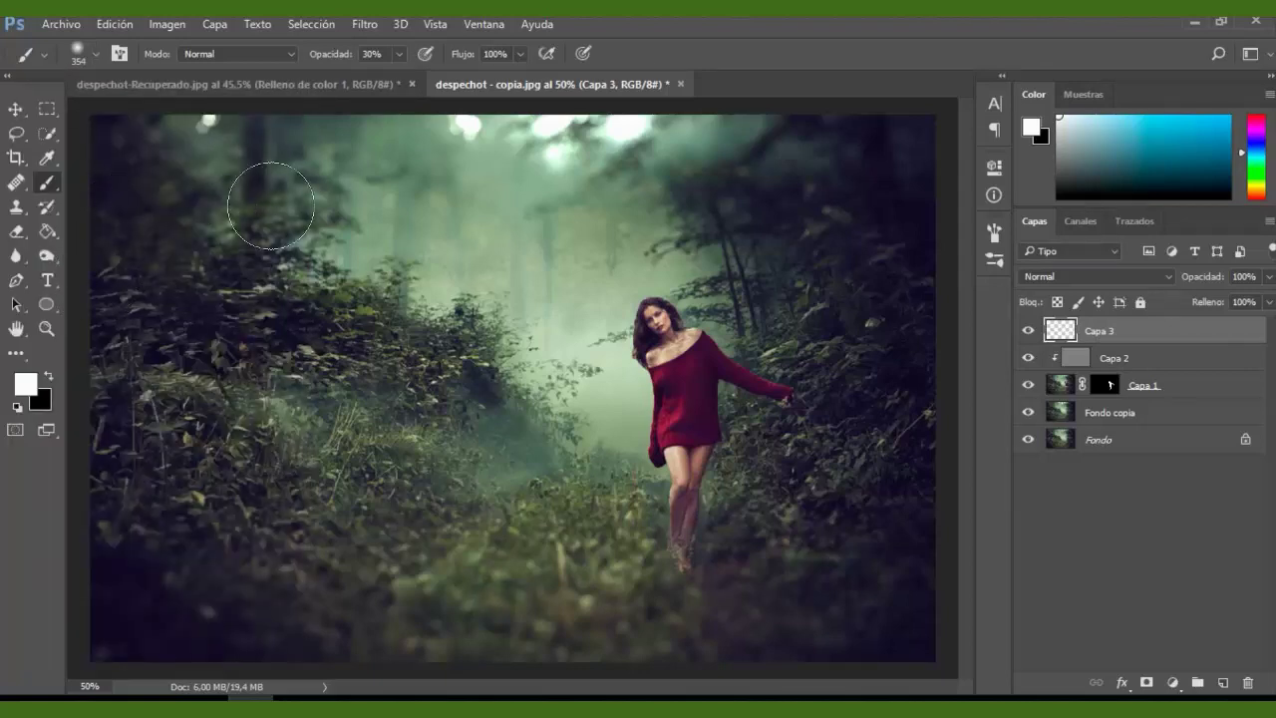
{"action": "left_click", "coordinate": [399, 54]}
{"action": "left_click_drag", "start_coordinate": [397, 78], "coordinate": [419, 84]}
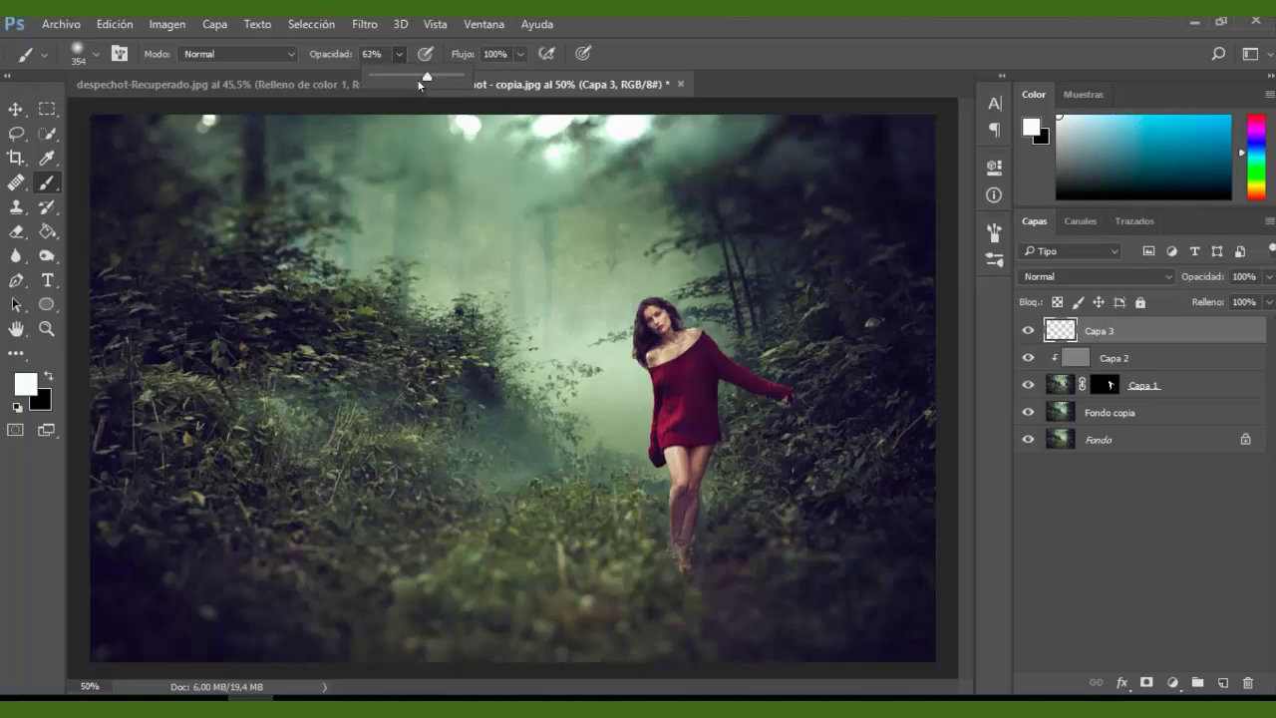
{"action": "left_click", "coordinate": [718, 54]}
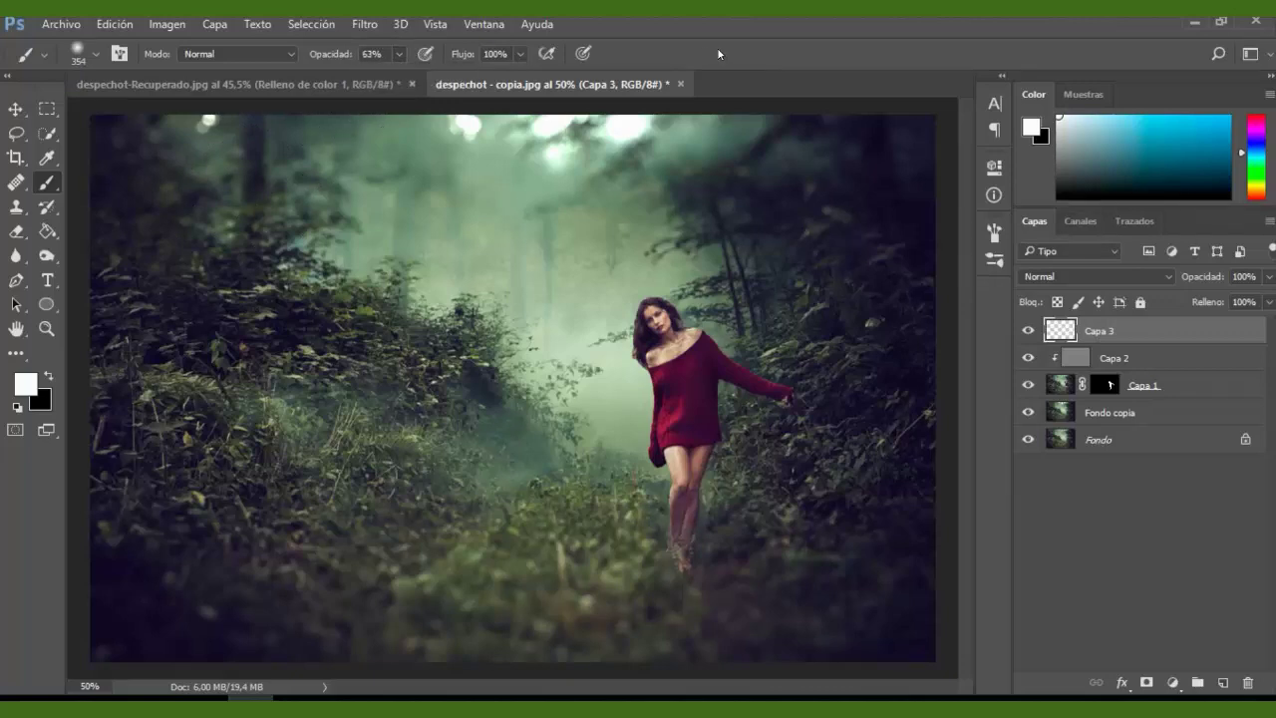
Paint a soft yellow #faeb00 dab on the foliage left of the woman
{"action": "left_click", "coordinate": [23, 385]}
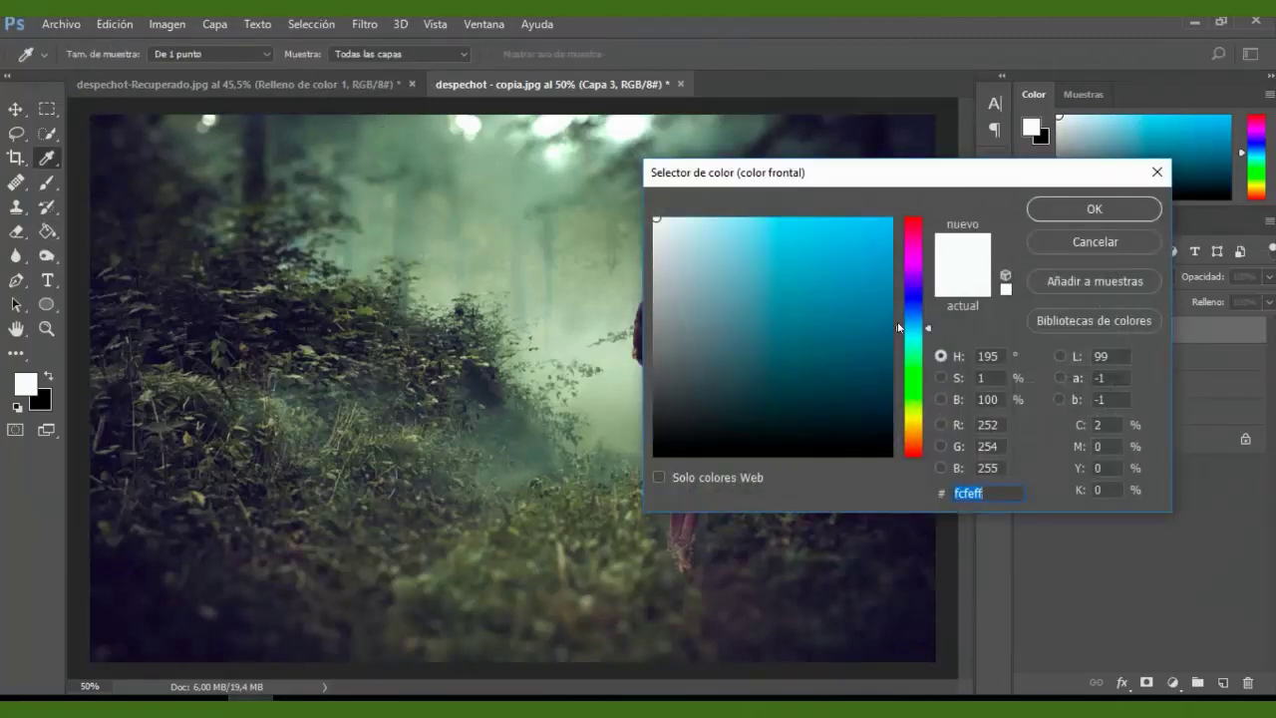
{"action": "left_click_drag", "start_coordinate": [928, 330], "coordinate": [931, 417]}
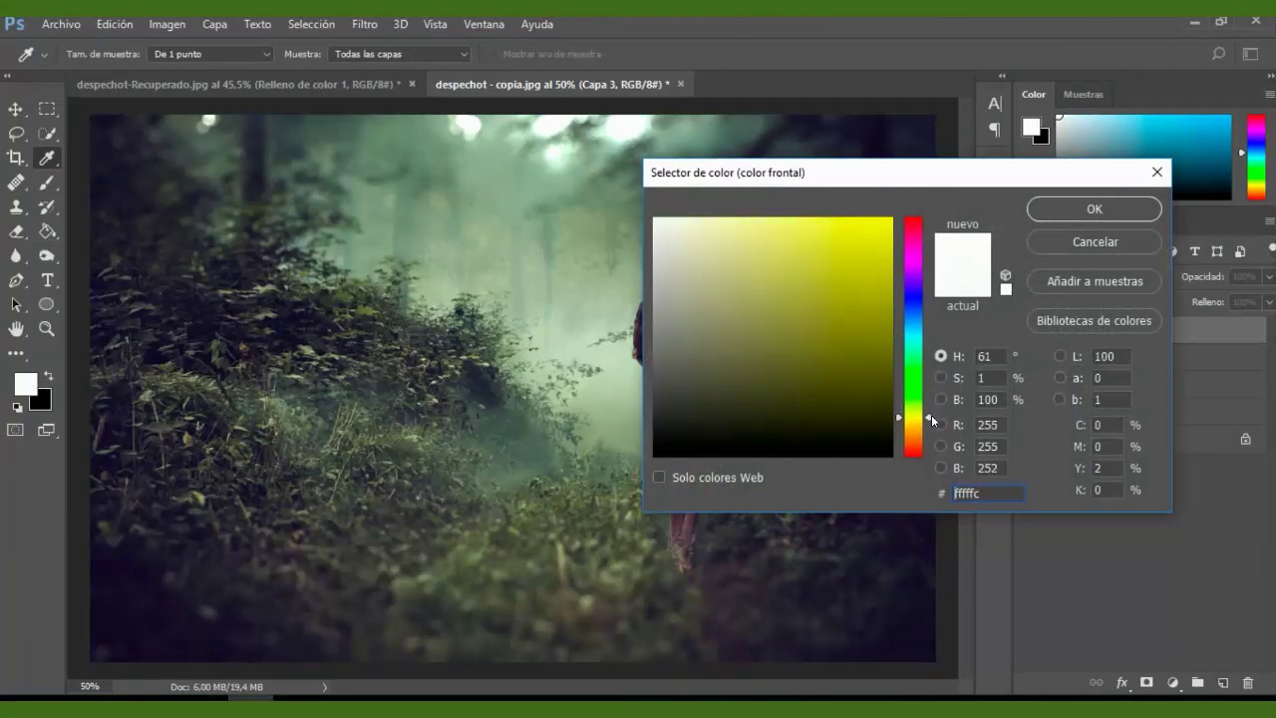
{"action": "left_click", "coordinate": [867, 248]}
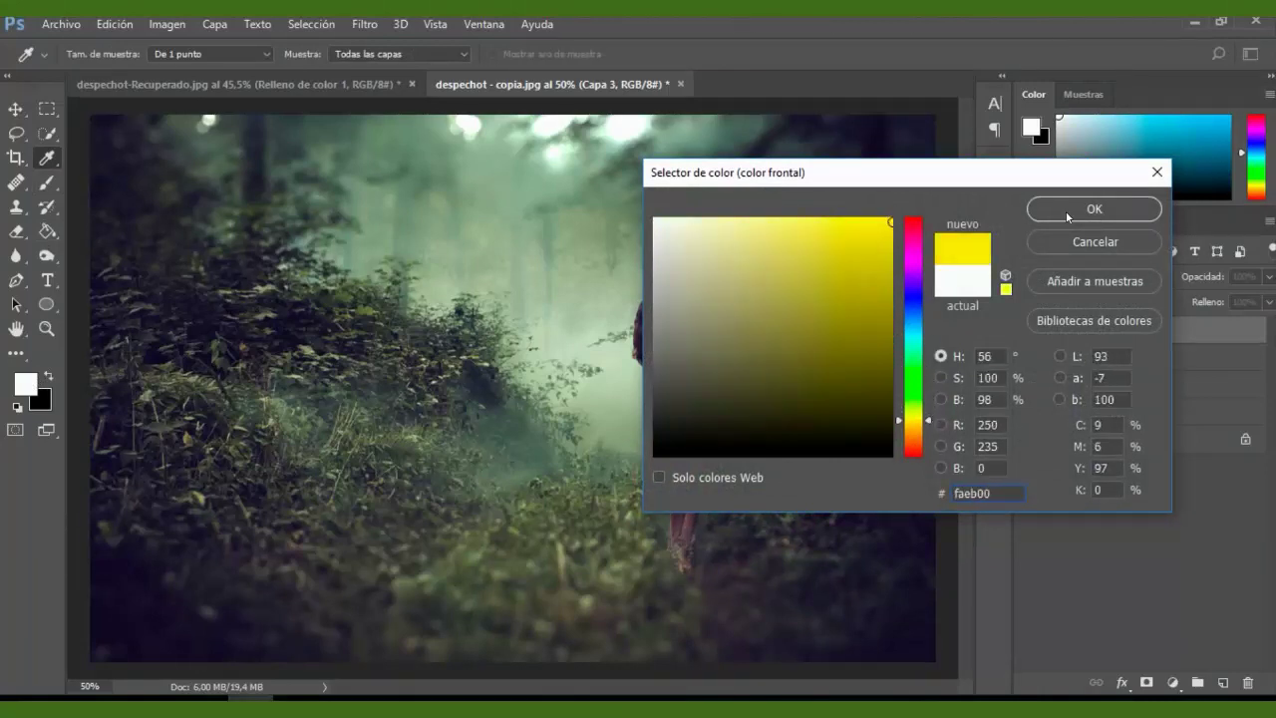
{"action": "left_click", "coordinate": [1094, 208]}
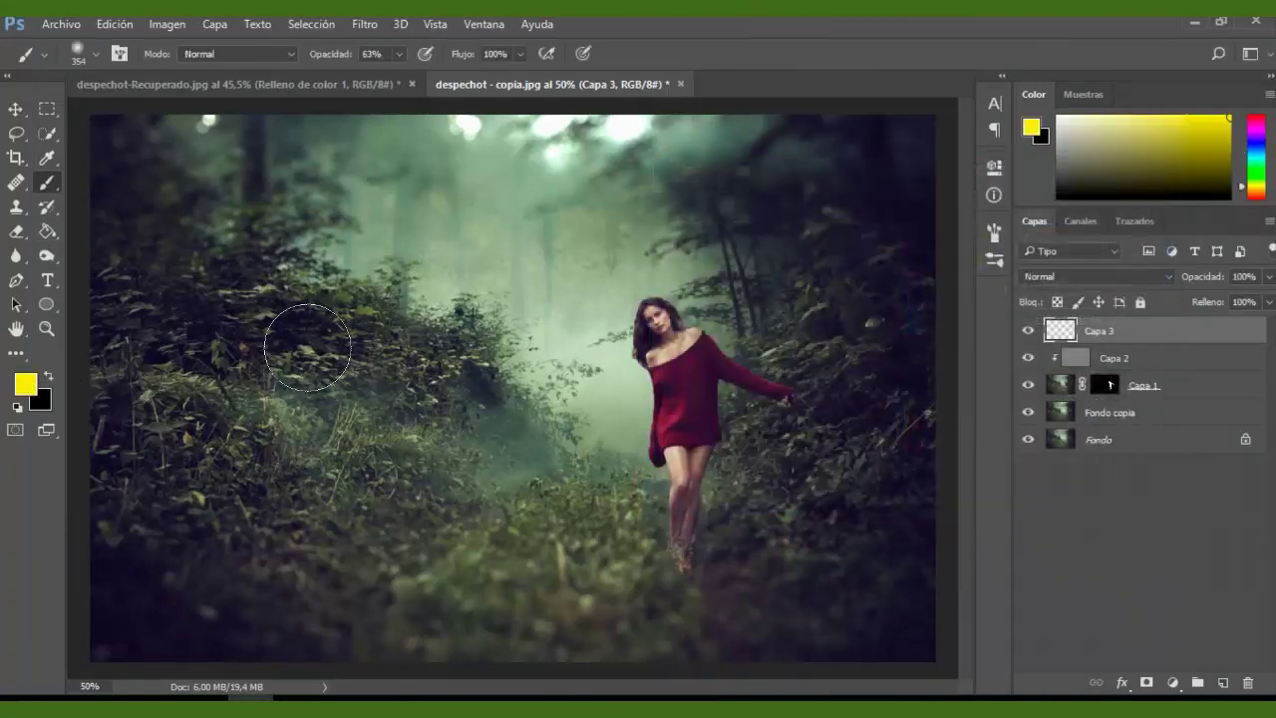
{"action": "left_click", "coordinate": [321, 369]}
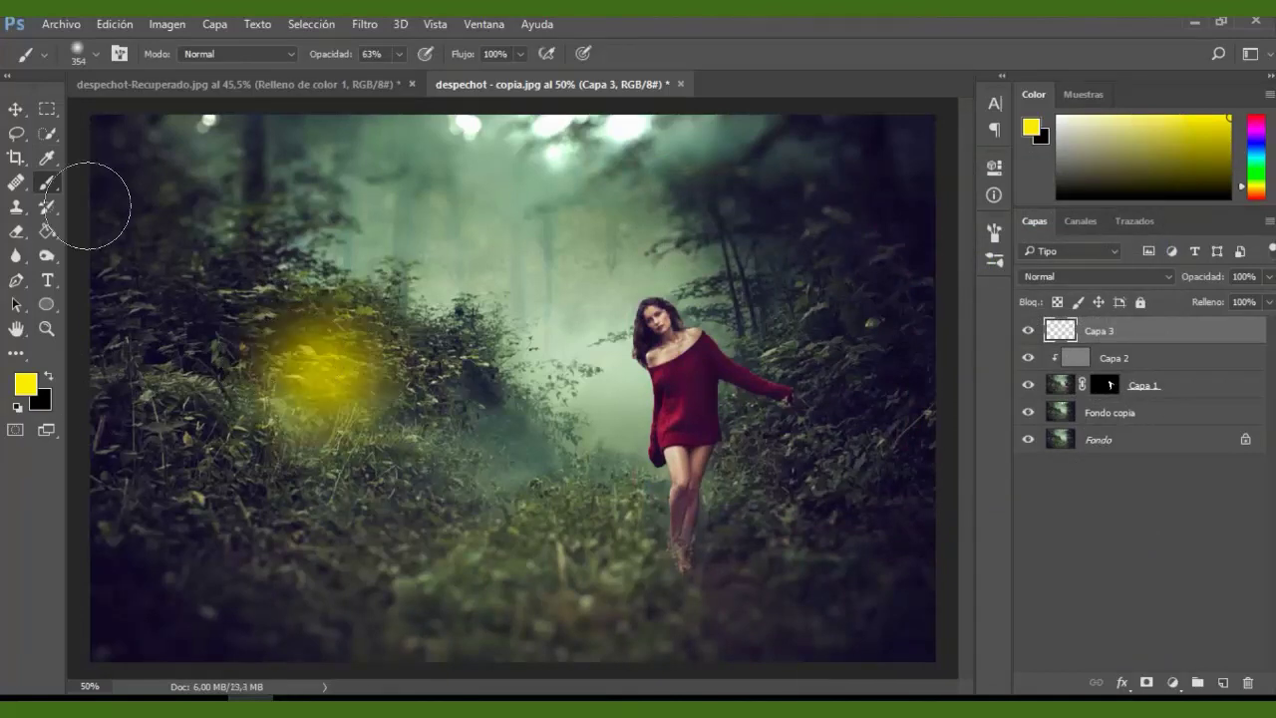
{"action": "left_click", "coordinate": [17, 110]}
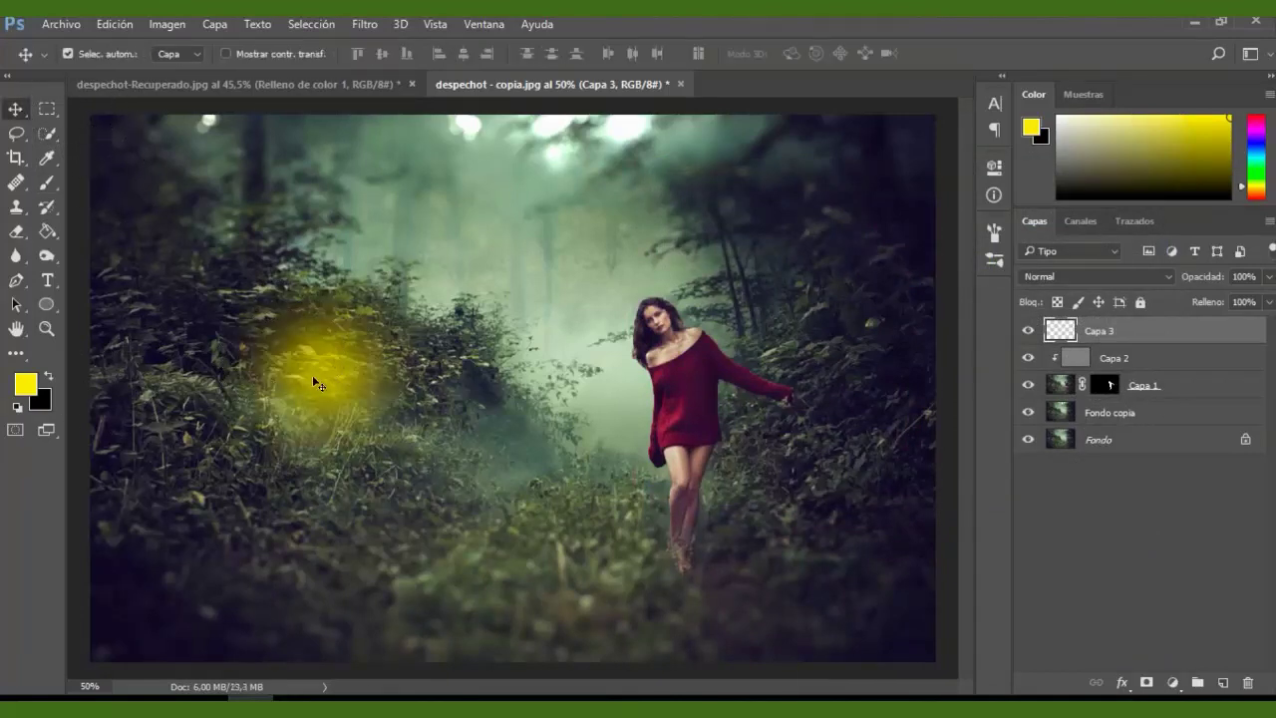
Free-transform the yellow glow, enlarging it and shifting it over the left foliage
{"action": "key", "text": "ctrl+t"}
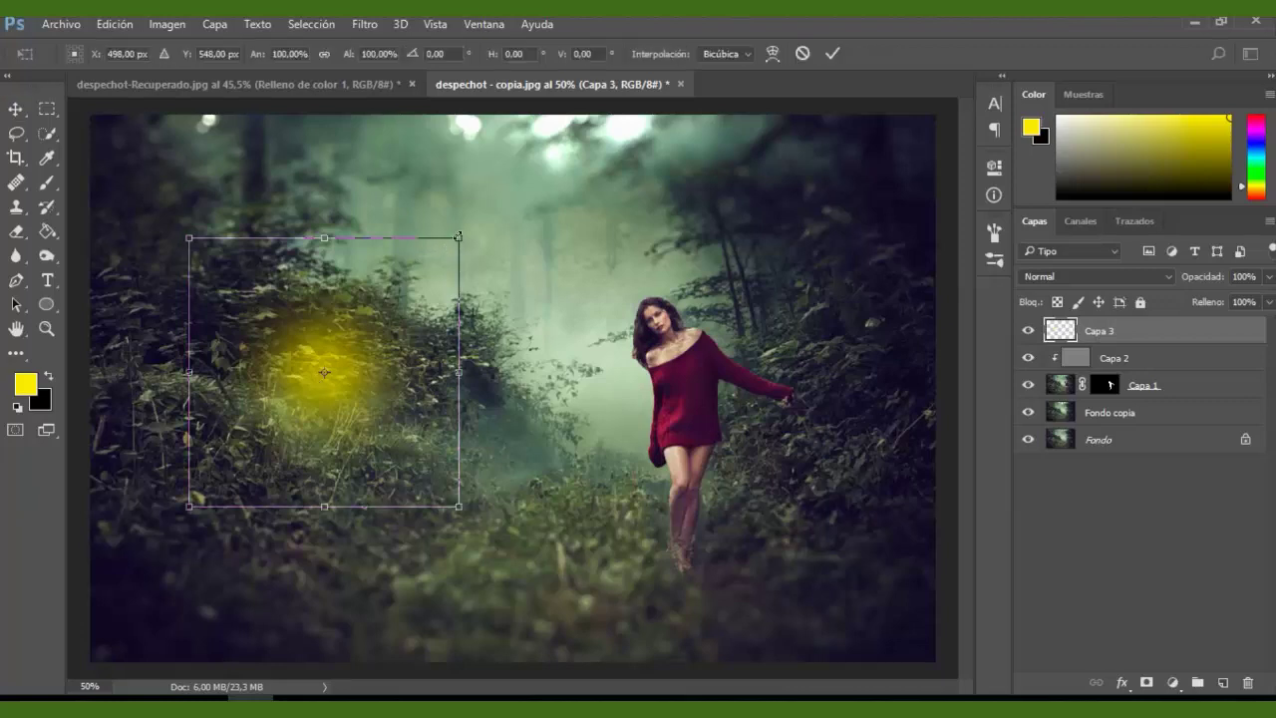
{"action": "left_click_drag", "start_coordinate": [458, 236], "coordinate": [582, 117]}
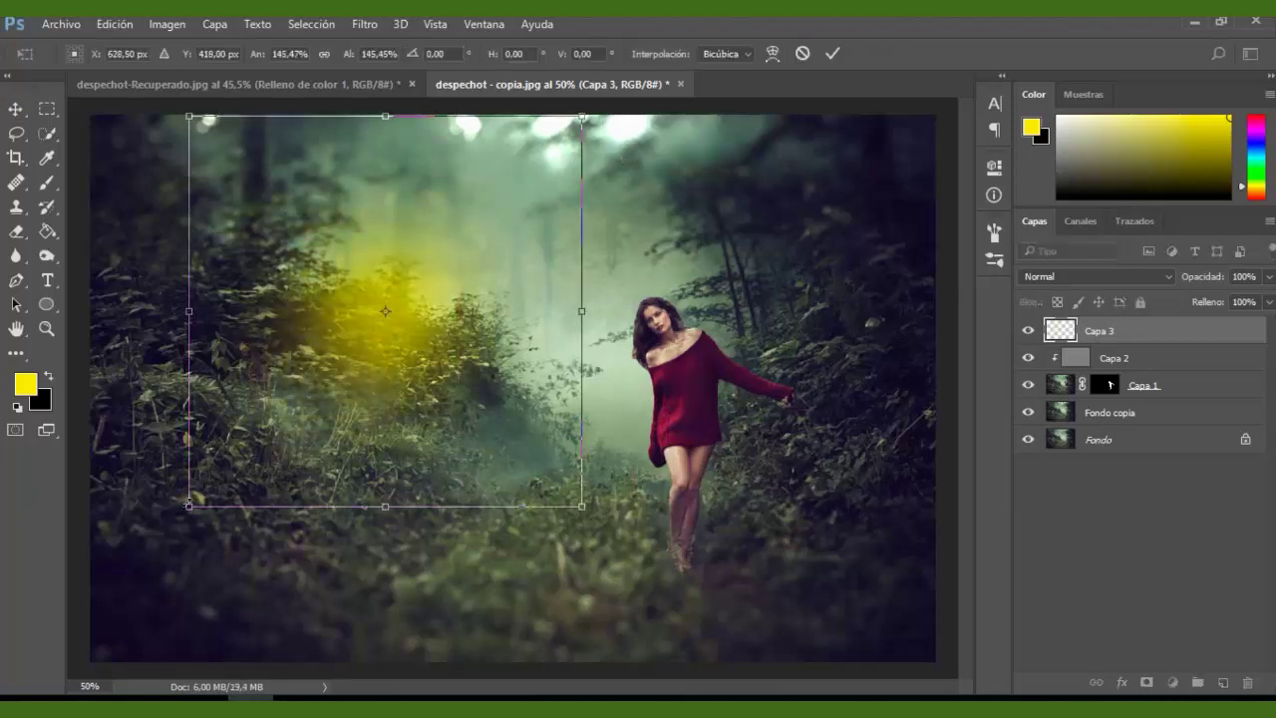
{"action": "left_click_drag", "start_coordinate": [188, 504], "coordinate": [69, 614]}
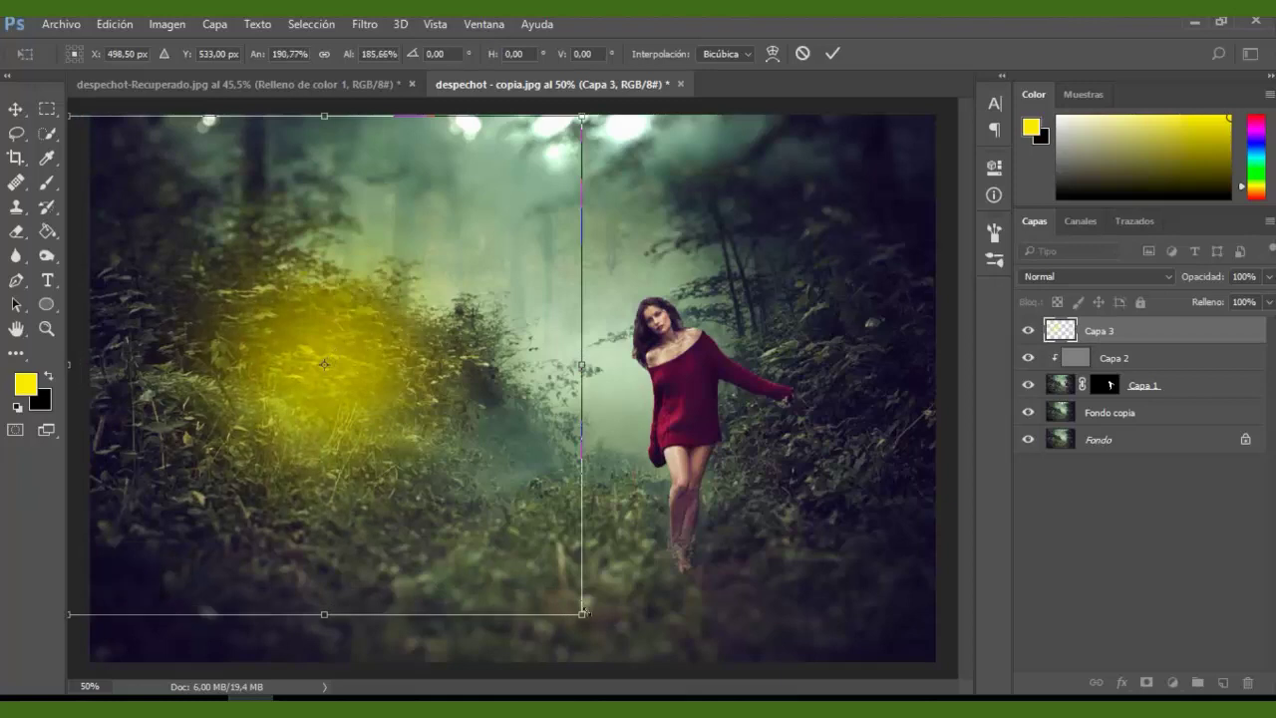
{"action": "left_click_drag", "start_coordinate": [581, 614], "coordinate": [684, 687]}
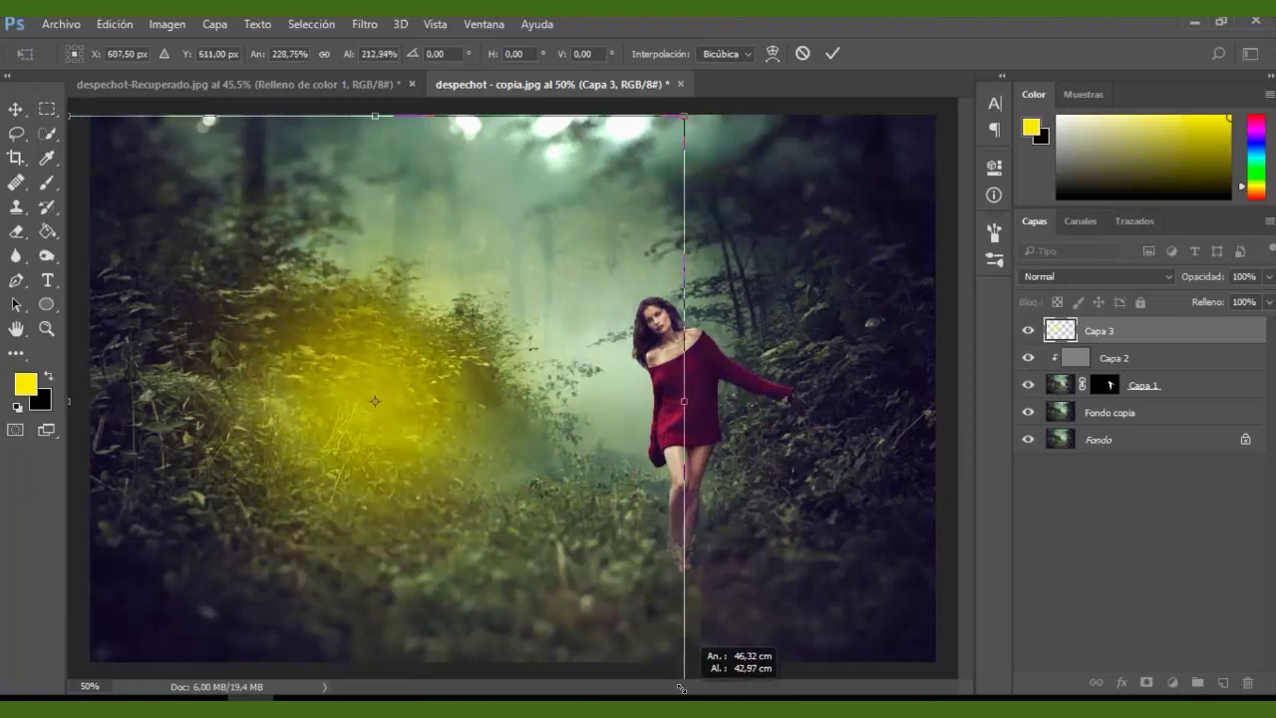
{"action": "left_click_drag", "start_coordinate": [420, 426], "coordinate": [363, 443]}
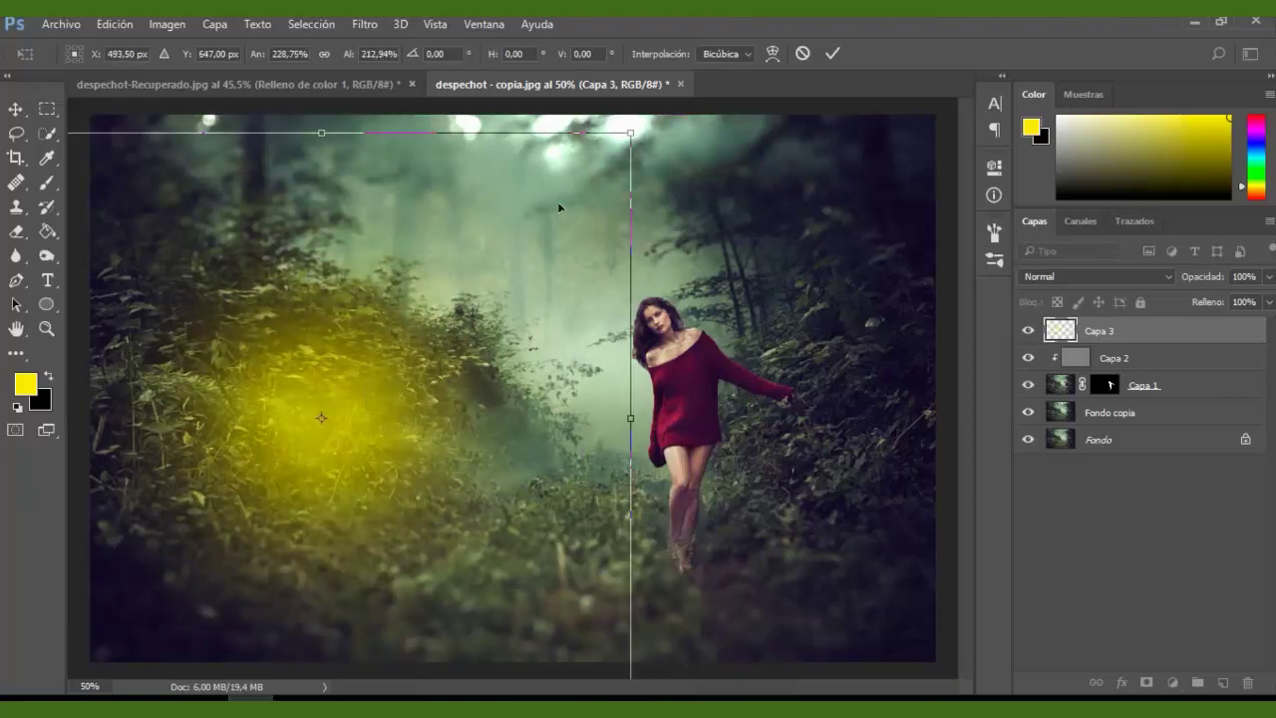
{"action": "left_click_drag", "start_coordinate": [627, 133], "coordinate": [664, 116]}
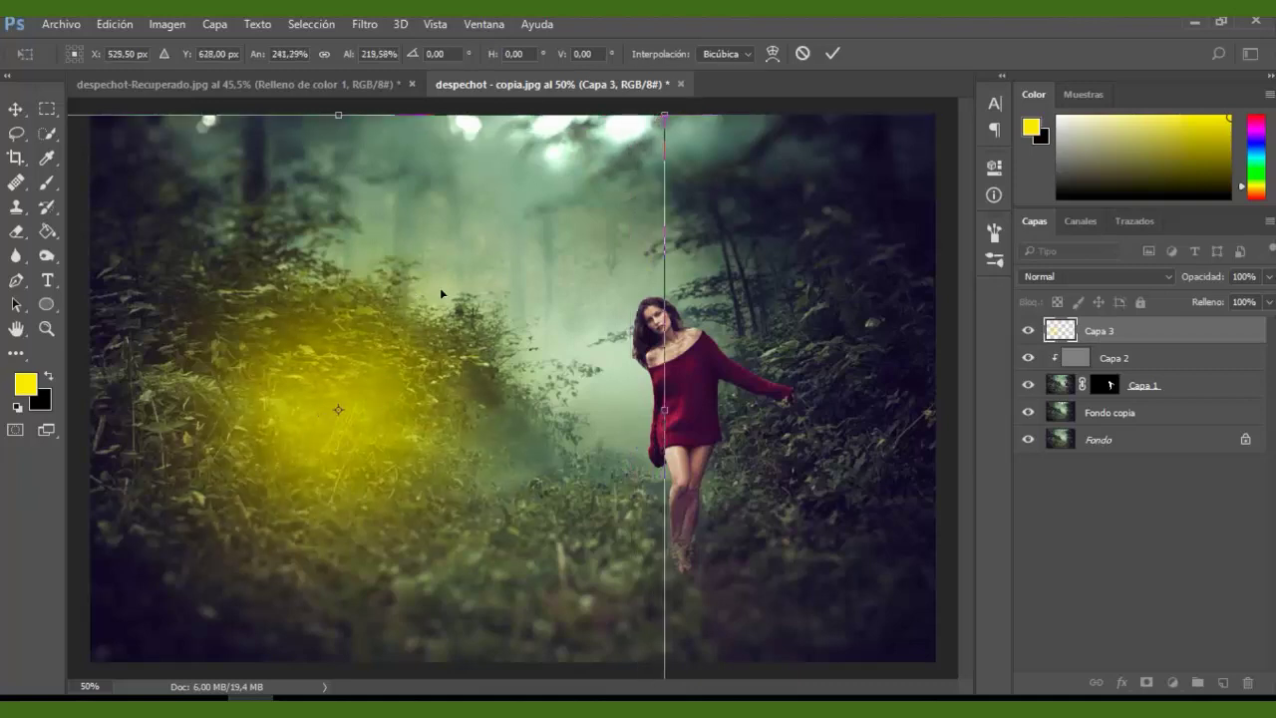
Blend the yellow layer as Superponer at about 76% opacity, commit, and add an empty Capa 4
{"action": "left_click", "coordinate": [1270, 278]}
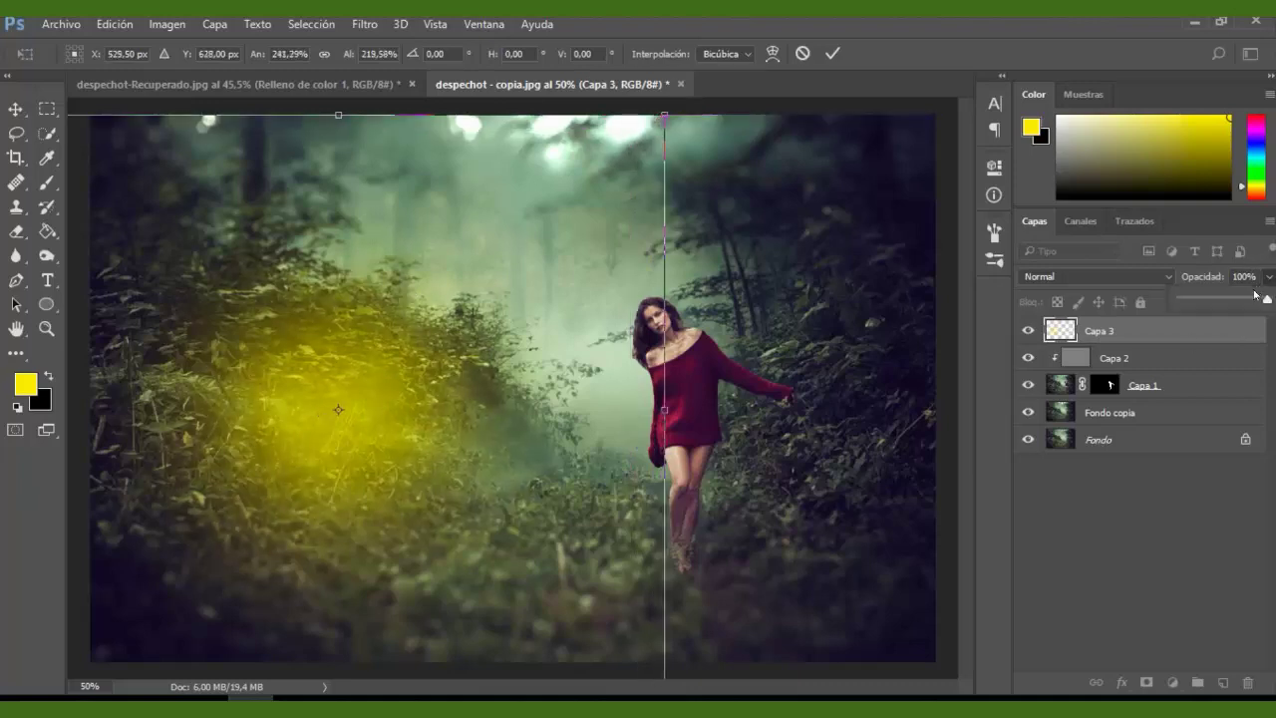
{"action": "left_click_drag", "start_coordinate": [1264, 300], "coordinate": [1244, 300]}
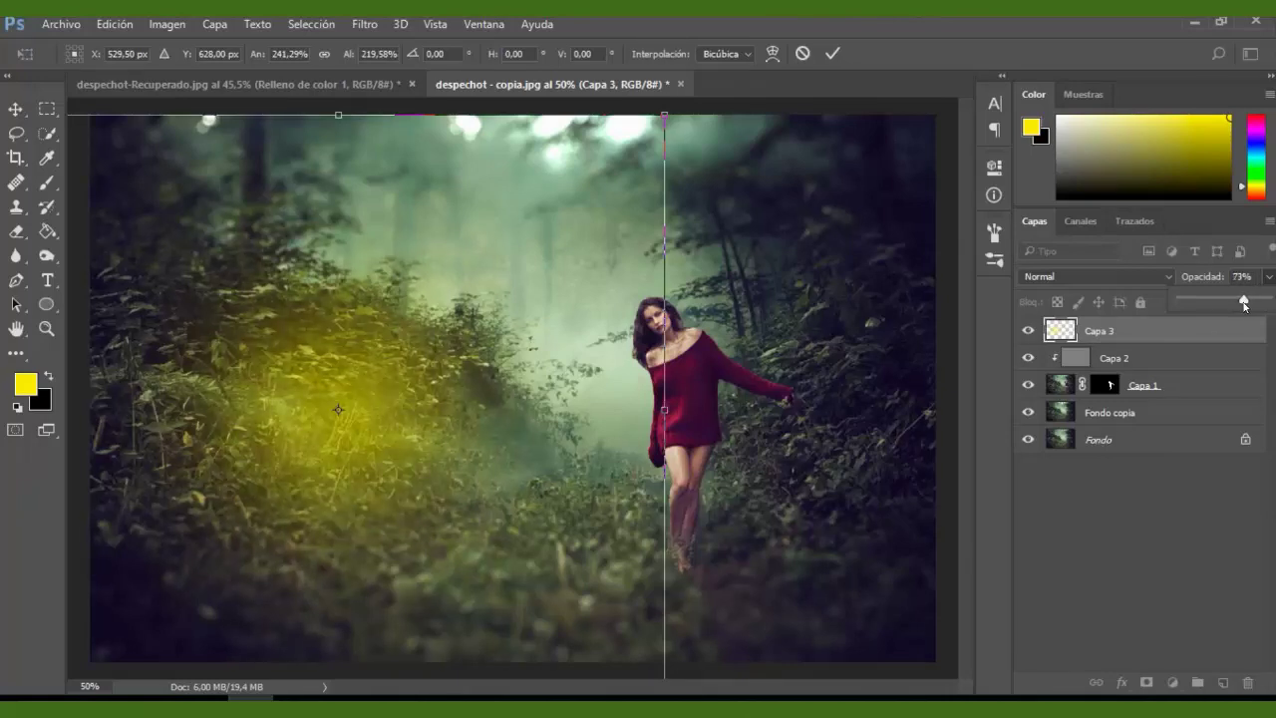
{"action": "left_click", "coordinate": [1167, 278]}
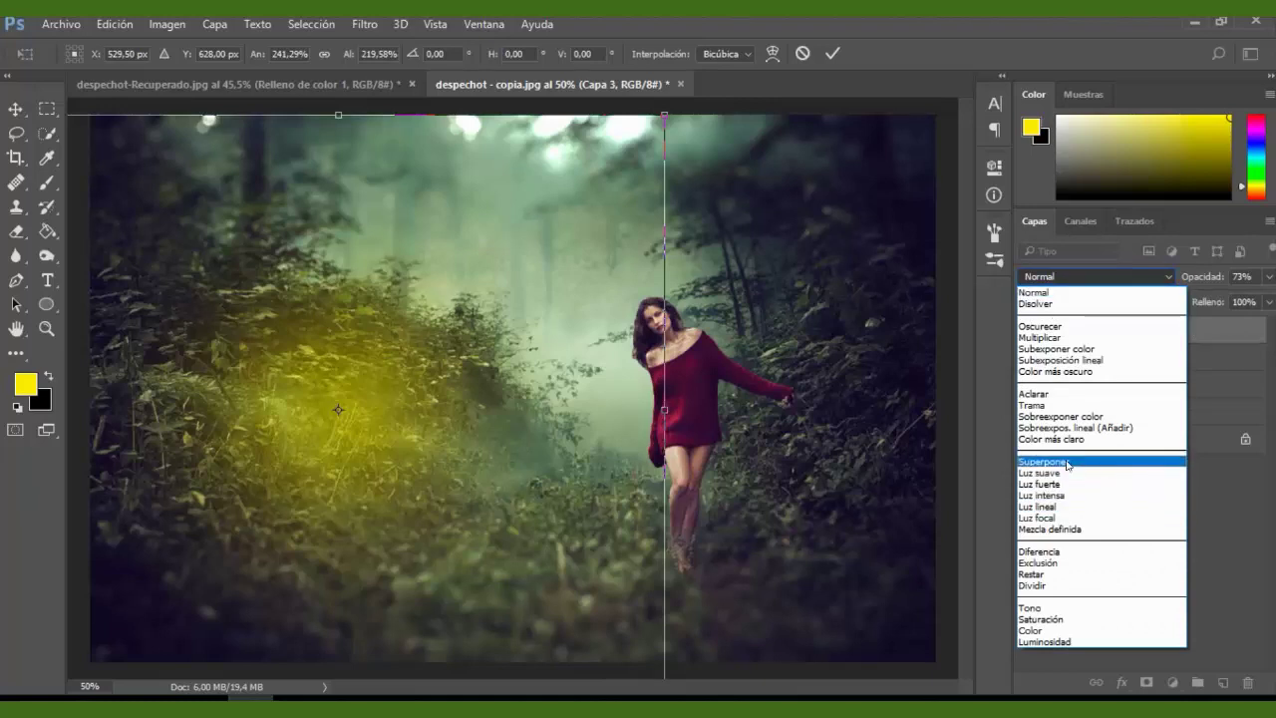
{"action": "left_click", "coordinate": [1066, 462]}
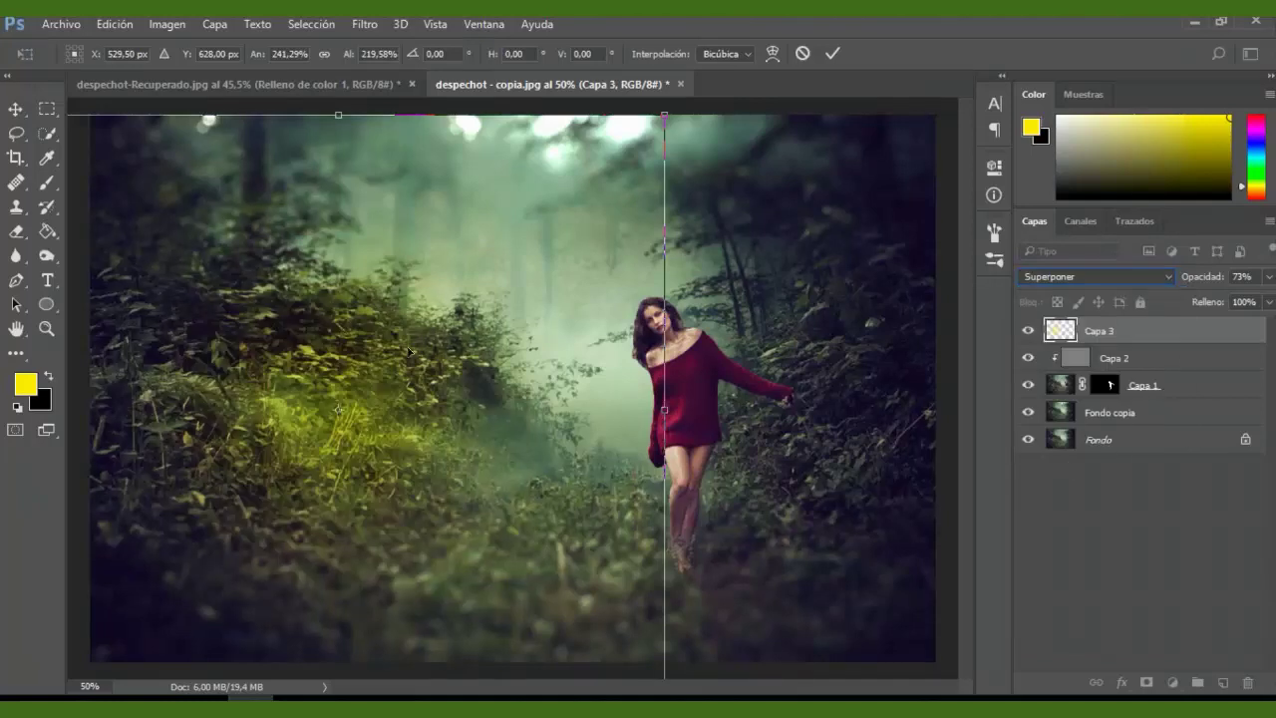
{"action": "left_click", "coordinate": [1269, 277]}
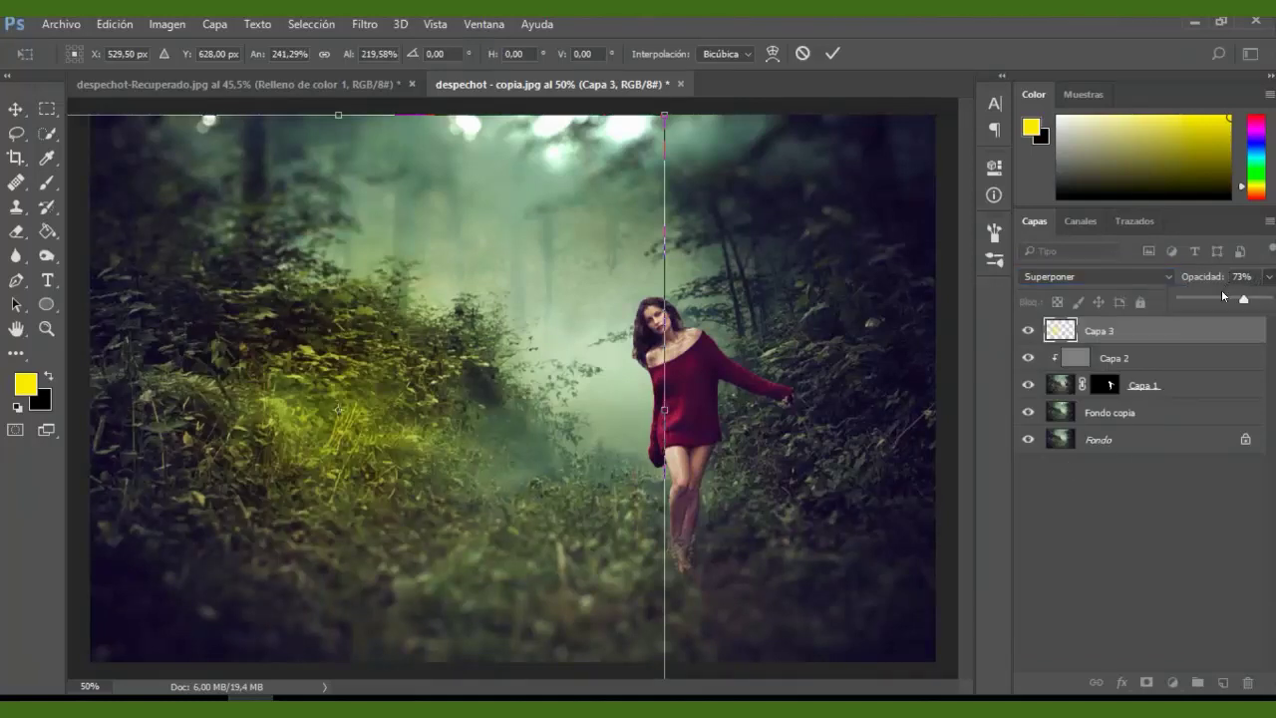
{"action": "mouse_move", "coordinate": [1251, 301]}
{"action": "left_mouse_down"}
{"action": "mouse_move", "coordinate": [1236, 302]}
{"action": "mouse_move", "coordinate": [1262, 301]}
{"action": "mouse_move", "coordinate": [1247, 301]}
{"action": "left_mouse_up"}
{"action": "left_click", "coordinate": [831, 53]}
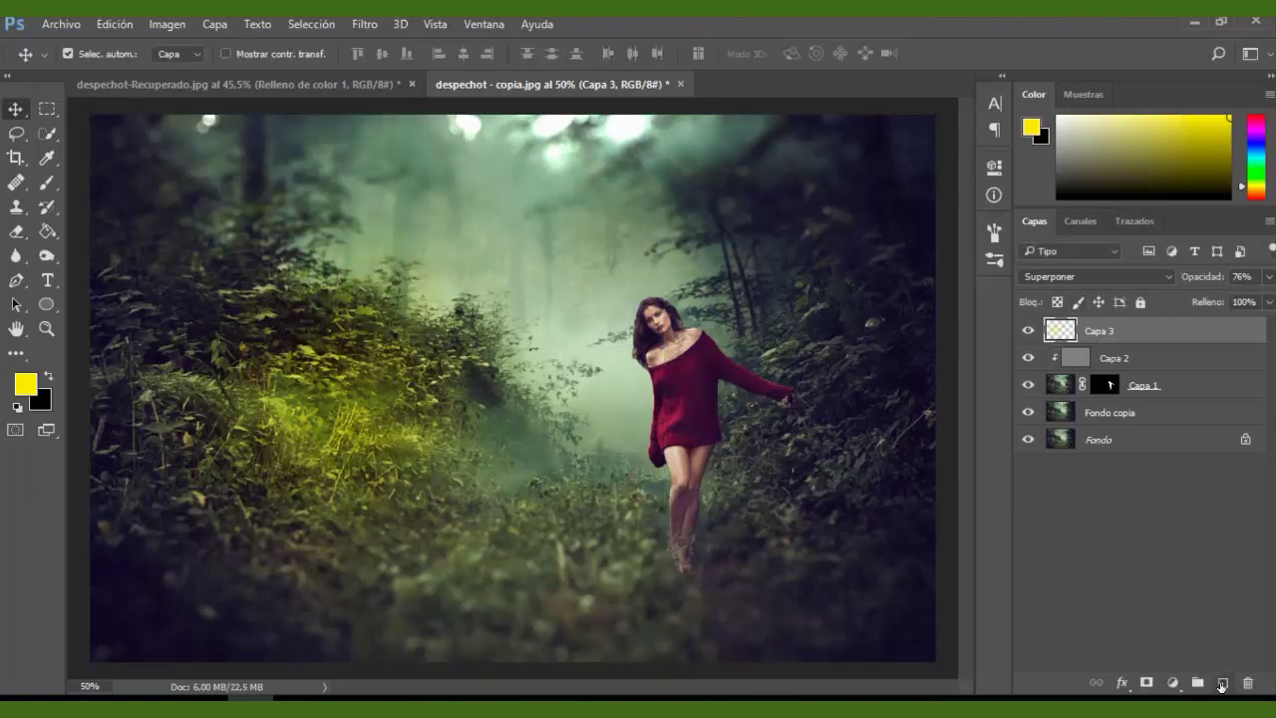
{"action": "left_click", "coordinate": [1222, 684]}
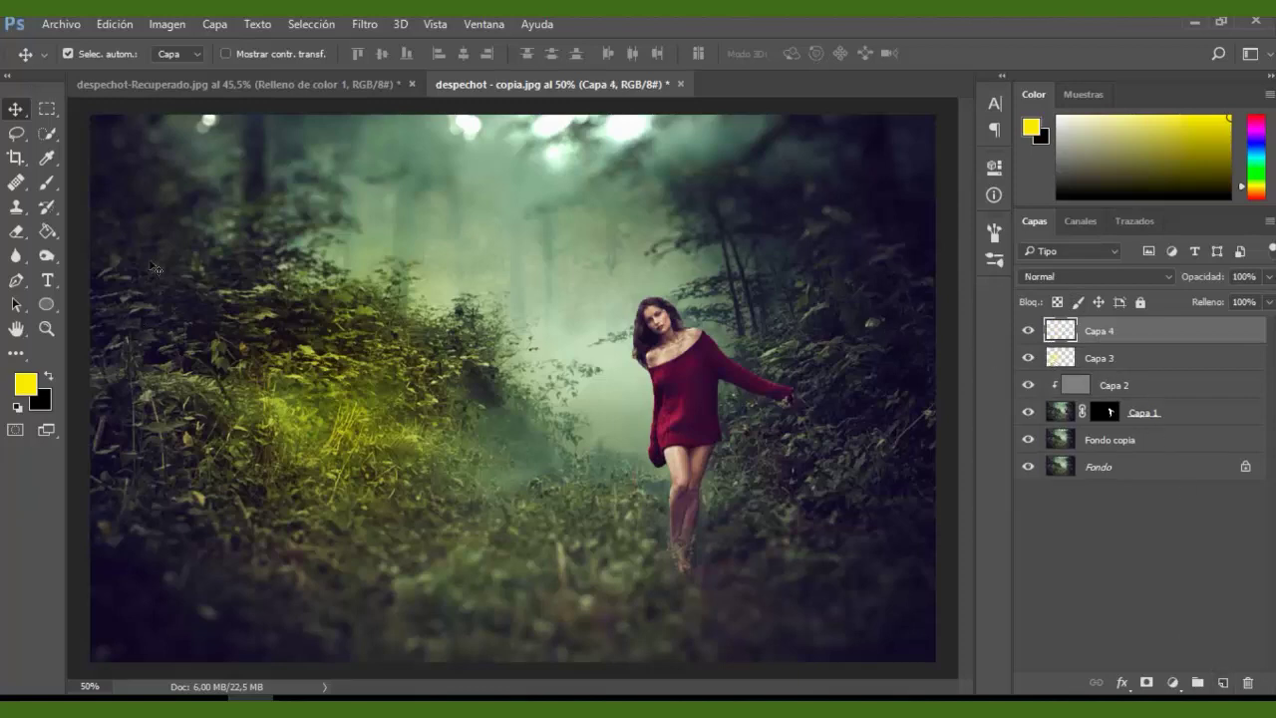
Paint a soft orange #f19d0a dab into the mist above the woman on Capa 4
{"action": "left_click", "coordinate": [57, 184]}
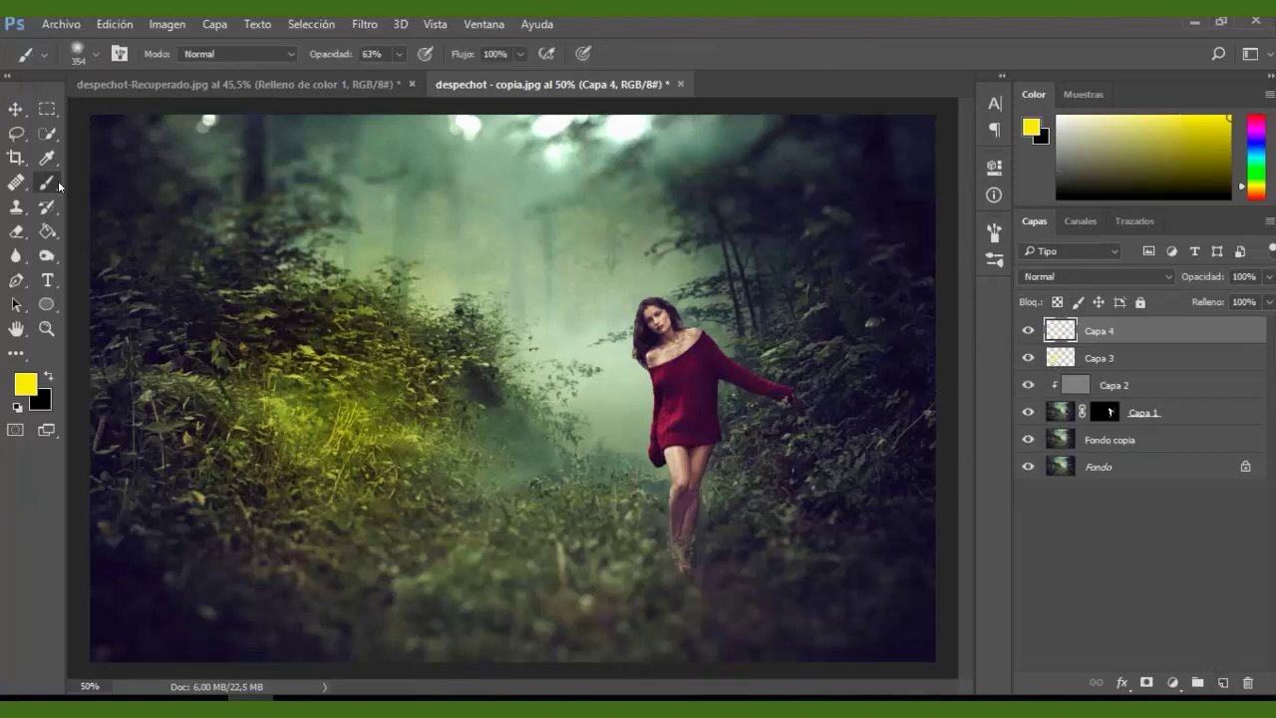
{"action": "left_click", "coordinate": [24, 382]}
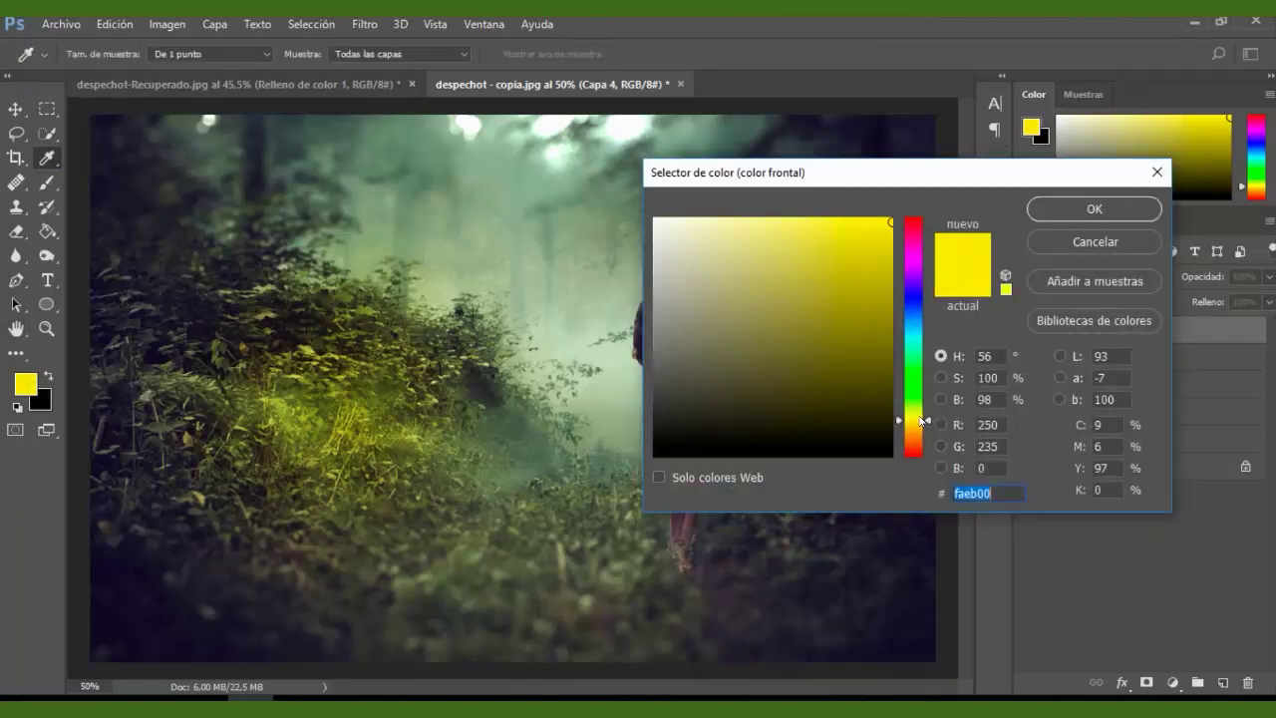
{"action": "left_click", "coordinate": [927, 429]}
{"action": "left_click_drag", "start_coordinate": [927, 429], "coordinate": [927, 433]}
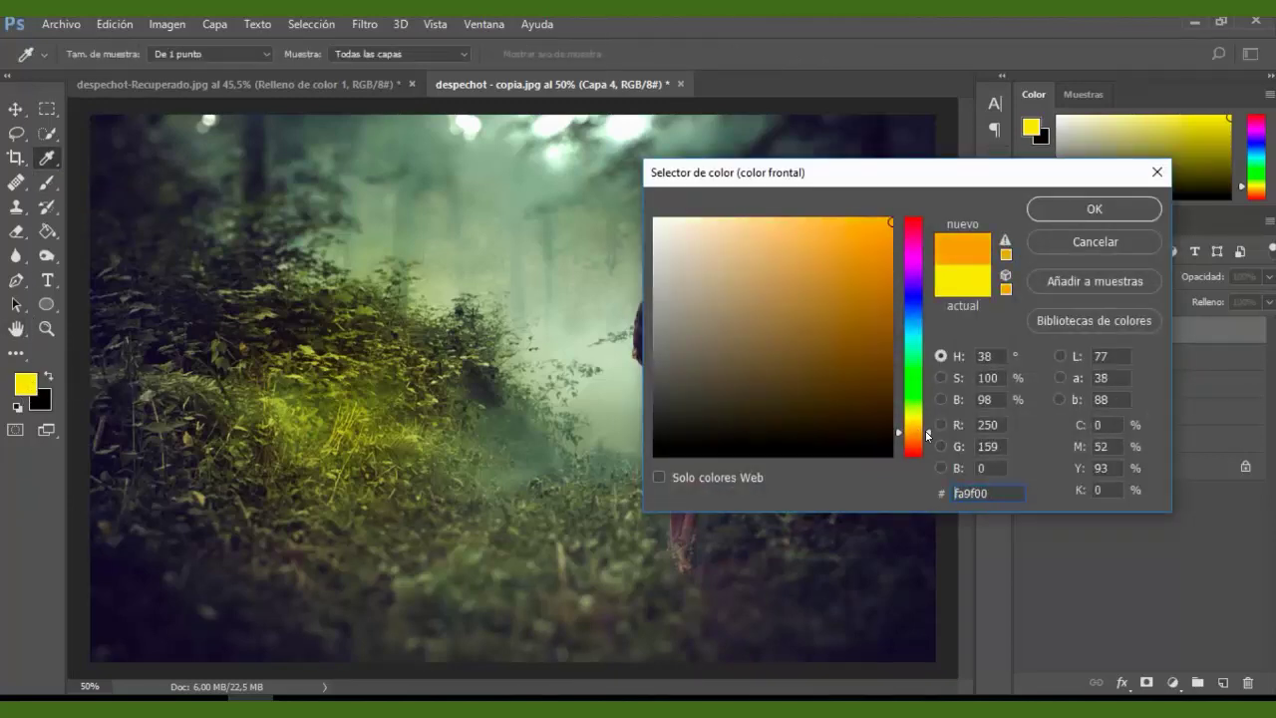
{"action": "left_click", "coordinate": [881, 228]}
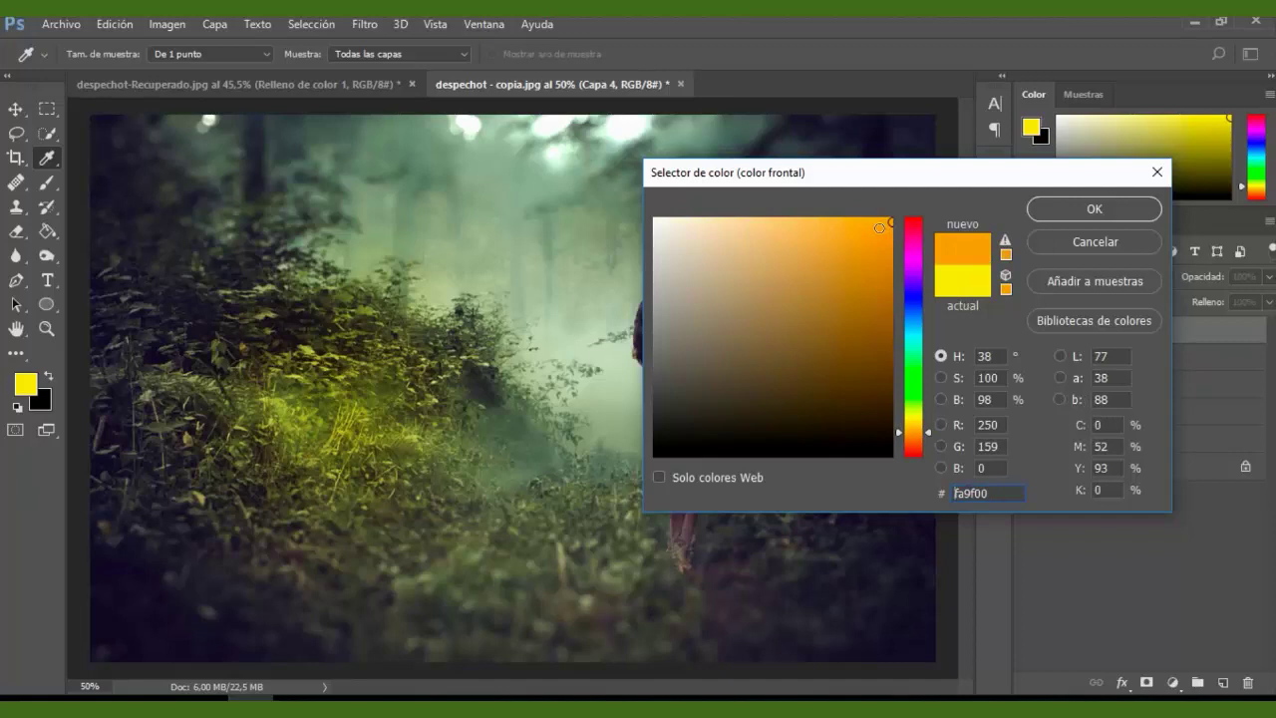
{"action": "left_click", "coordinate": [1070, 212]}
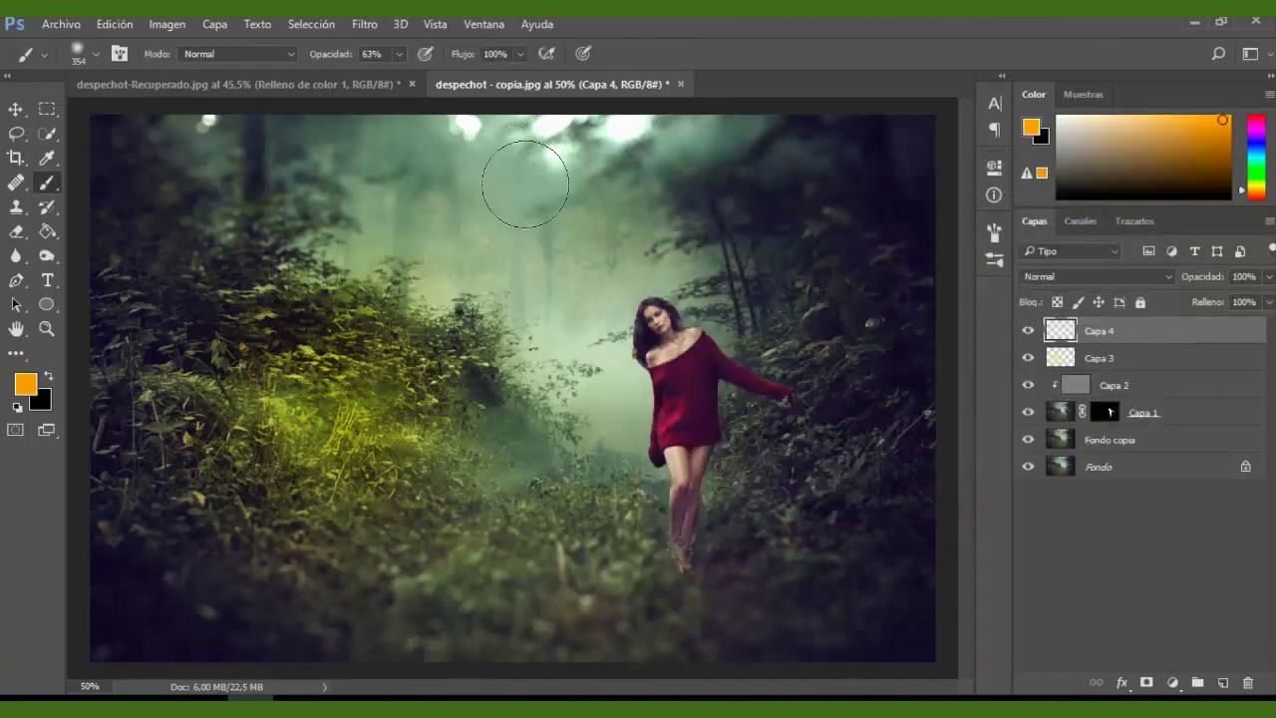
{"action": "left_click", "coordinate": [559, 199]}
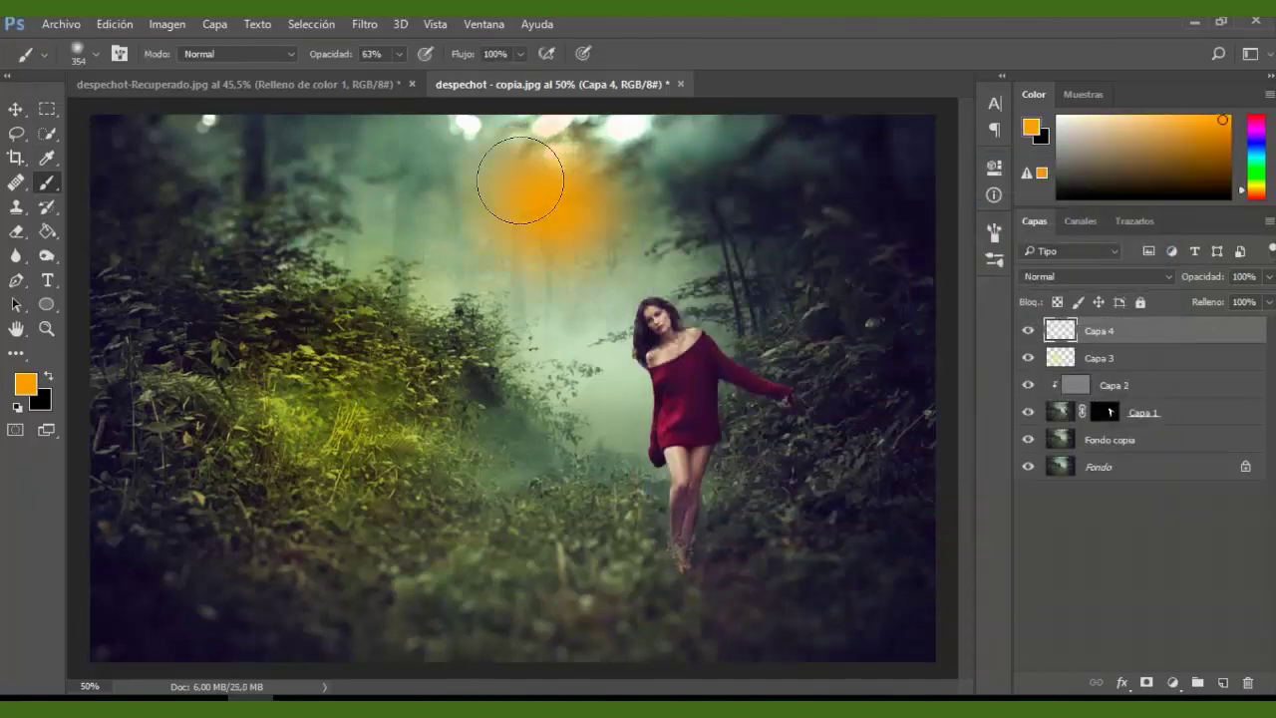
{"action": "left_click", "coordinate": [16, 107]}
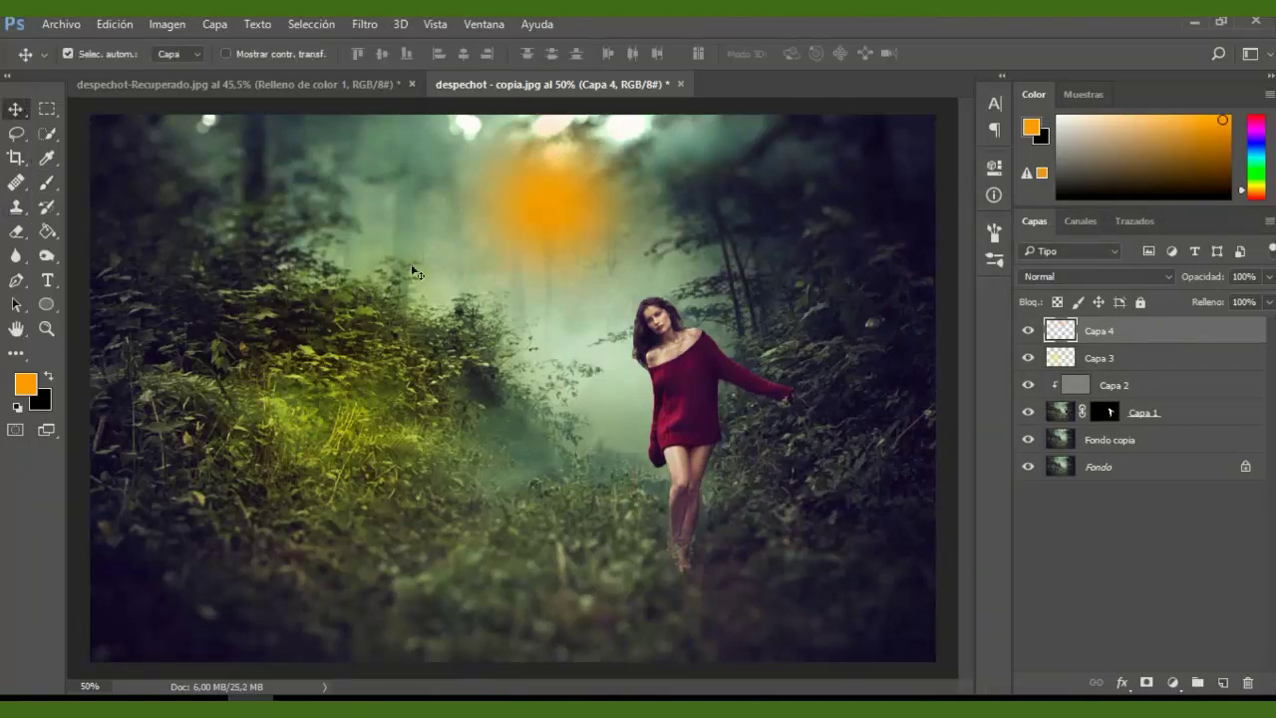
Enlarge the orange glow and centre it over the upper forest
{"action": "key", "text": "ctrl+t"}
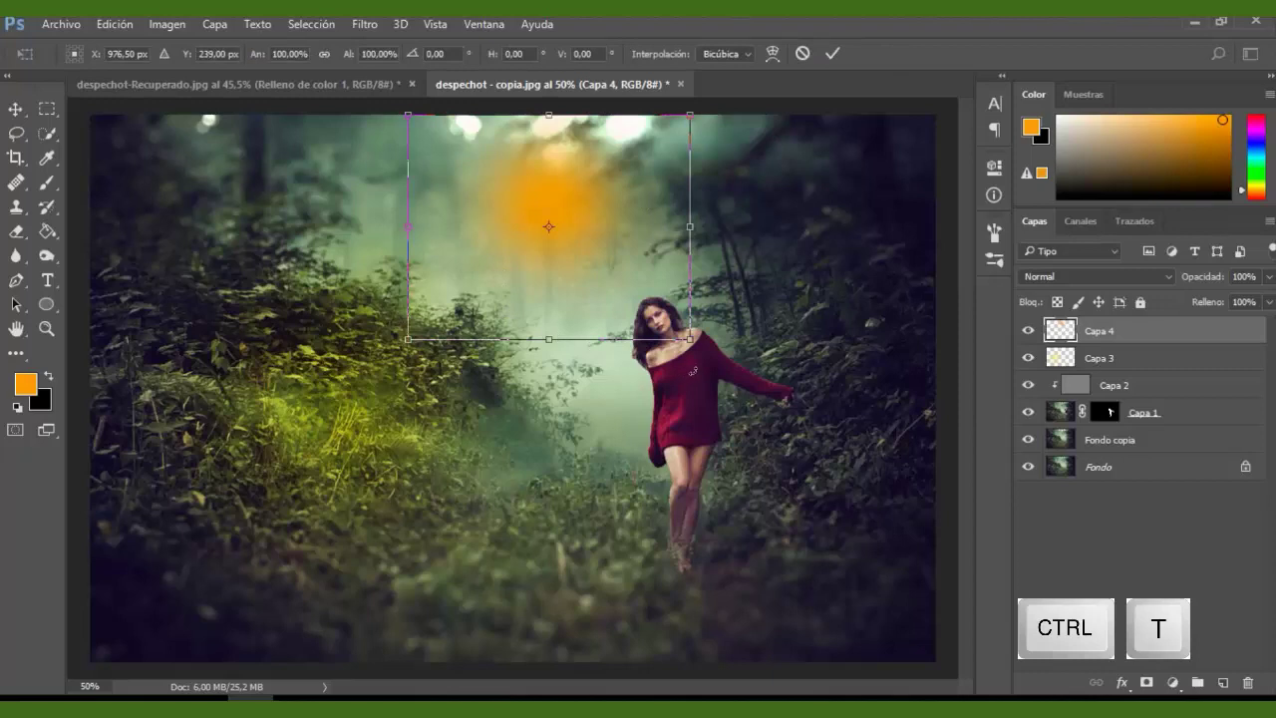
{"action": "left_click_drag", "start_coordinate": [690, 340], "coordinate": [924, 538]}
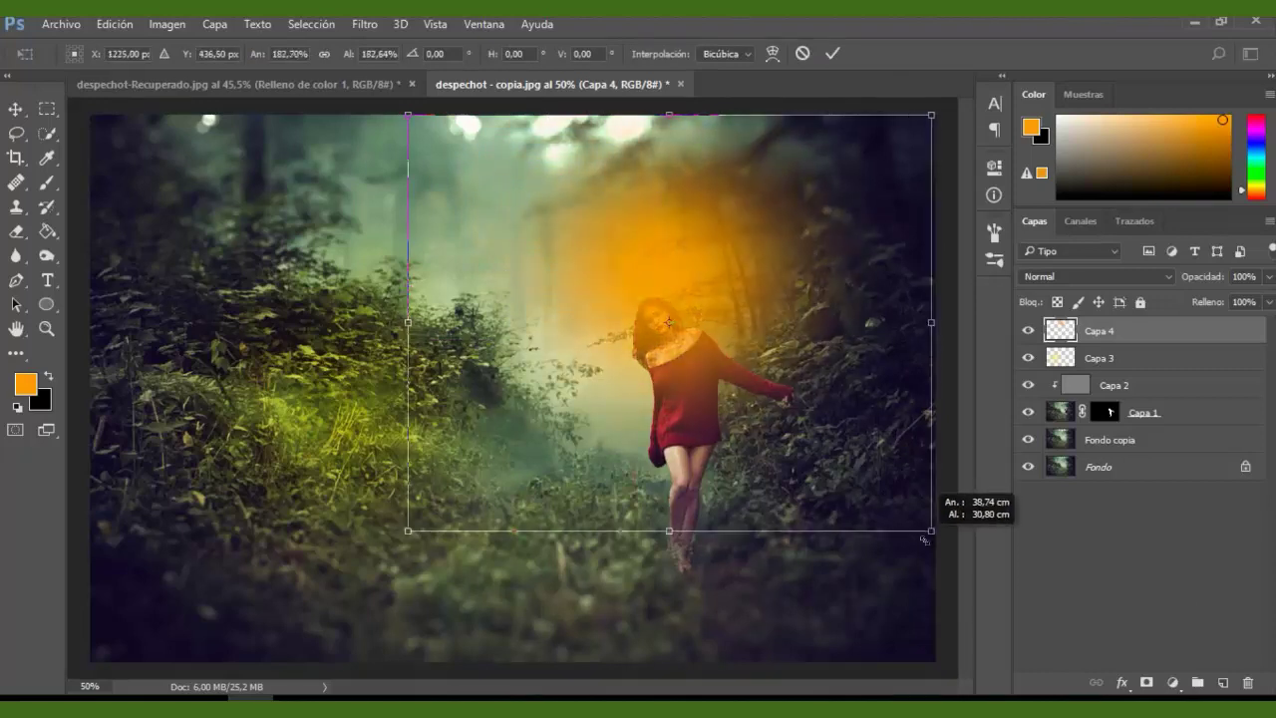
{"action": "left_click_drag", "start_coordinate": [712, 275], "coordinate": [601, 231]}
{"action": "left_click_drag", "start_coordinate": [818, 487], "coordinate": [954, 609]}
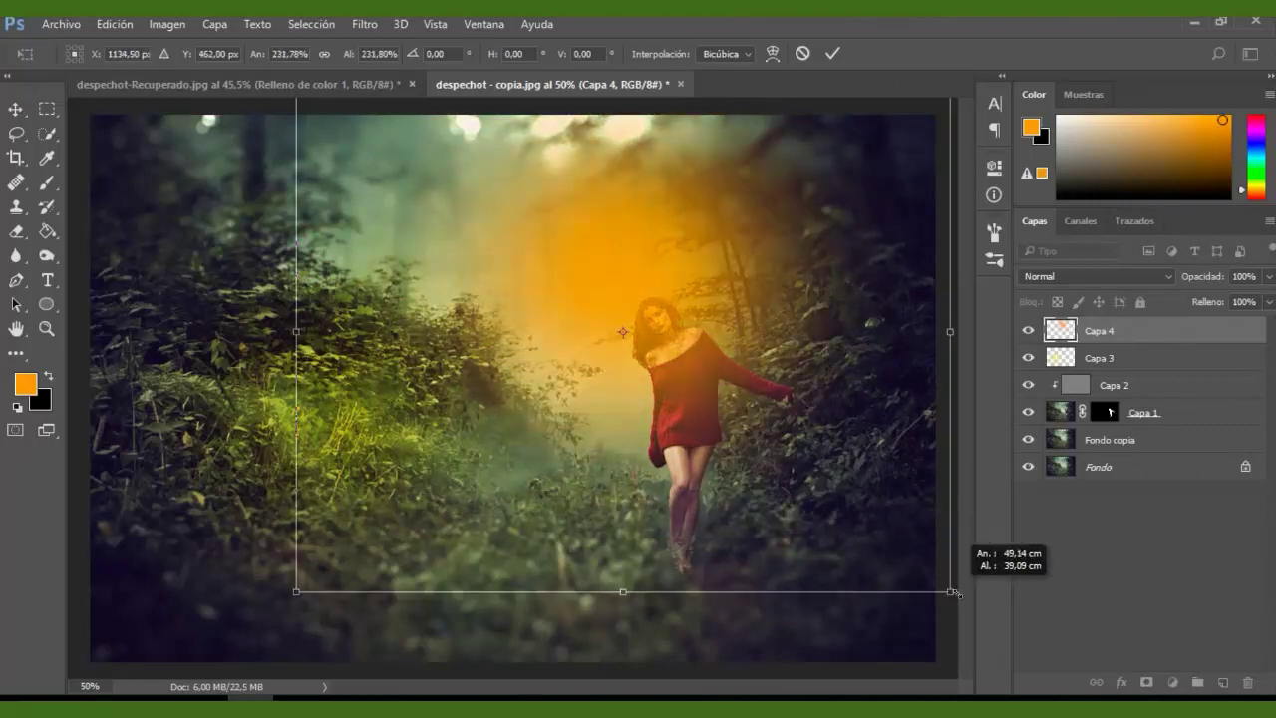
{"action": "left_click_drag", "start_coordinate": [622, 286], "coordinate": [560, 227]}
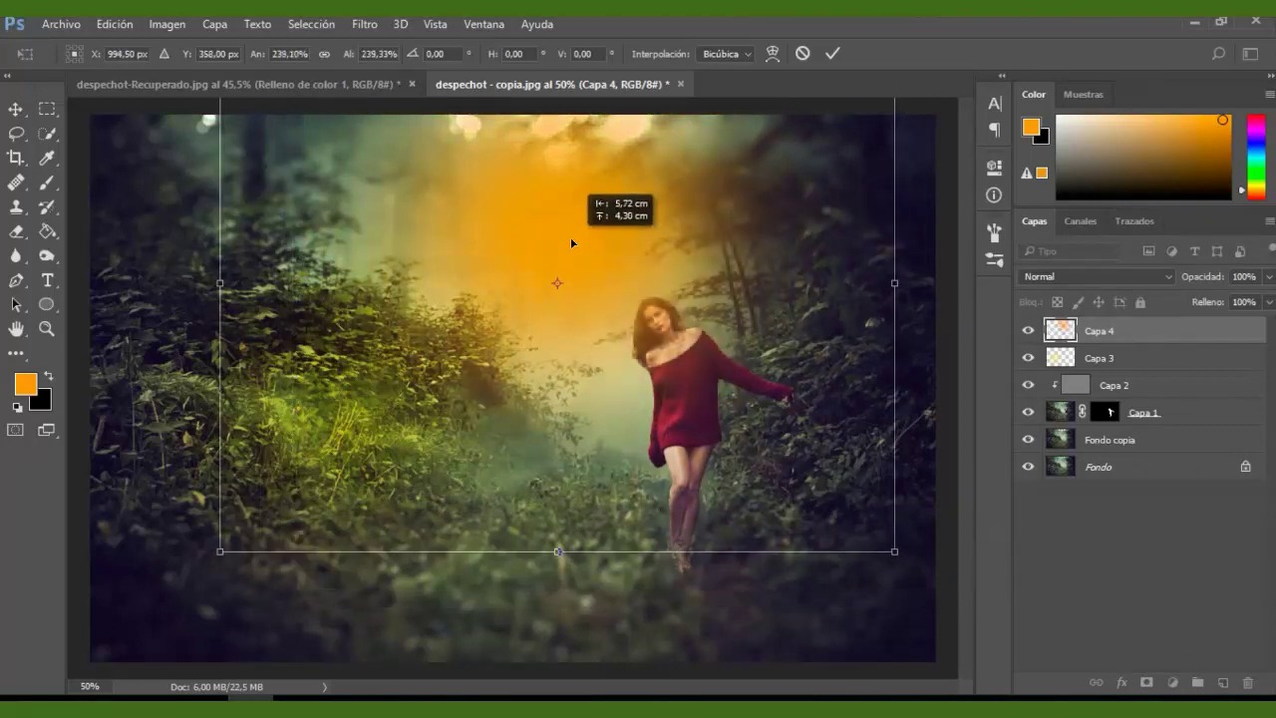
Blend the orange layer as Luz suave at 100% opacity and commit the transform
{"action": "left_click", "coordinate": [1267, 278]}
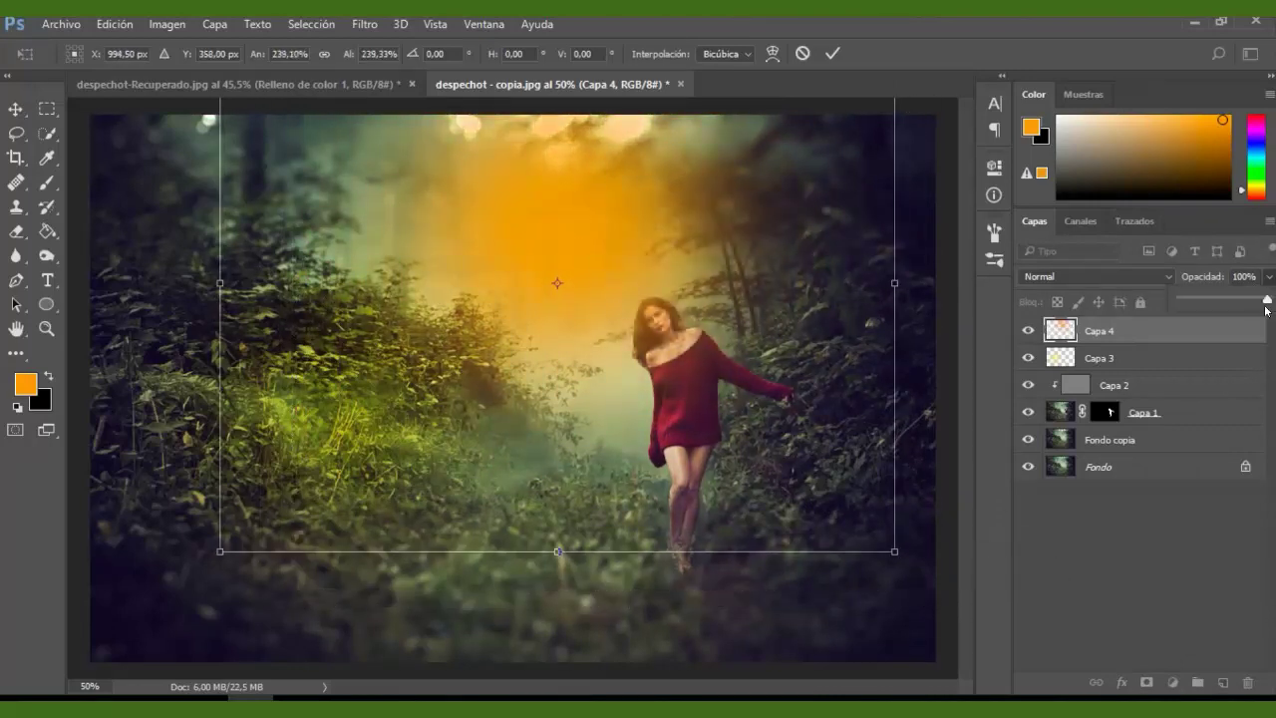
{"action": "left_click_drag", "start_coordinate": [1265, 305], "coordinate": [1238, 299]}
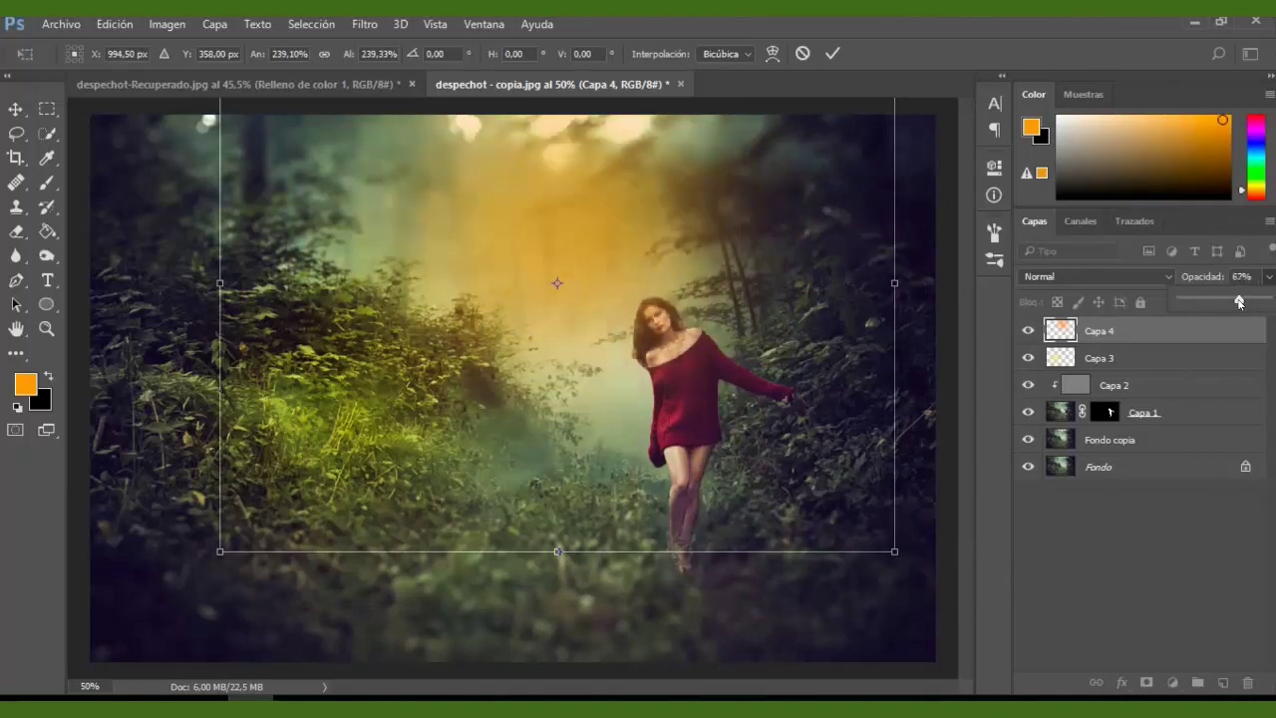
{"action": "left_click", "coordinate": [1167, 278]}
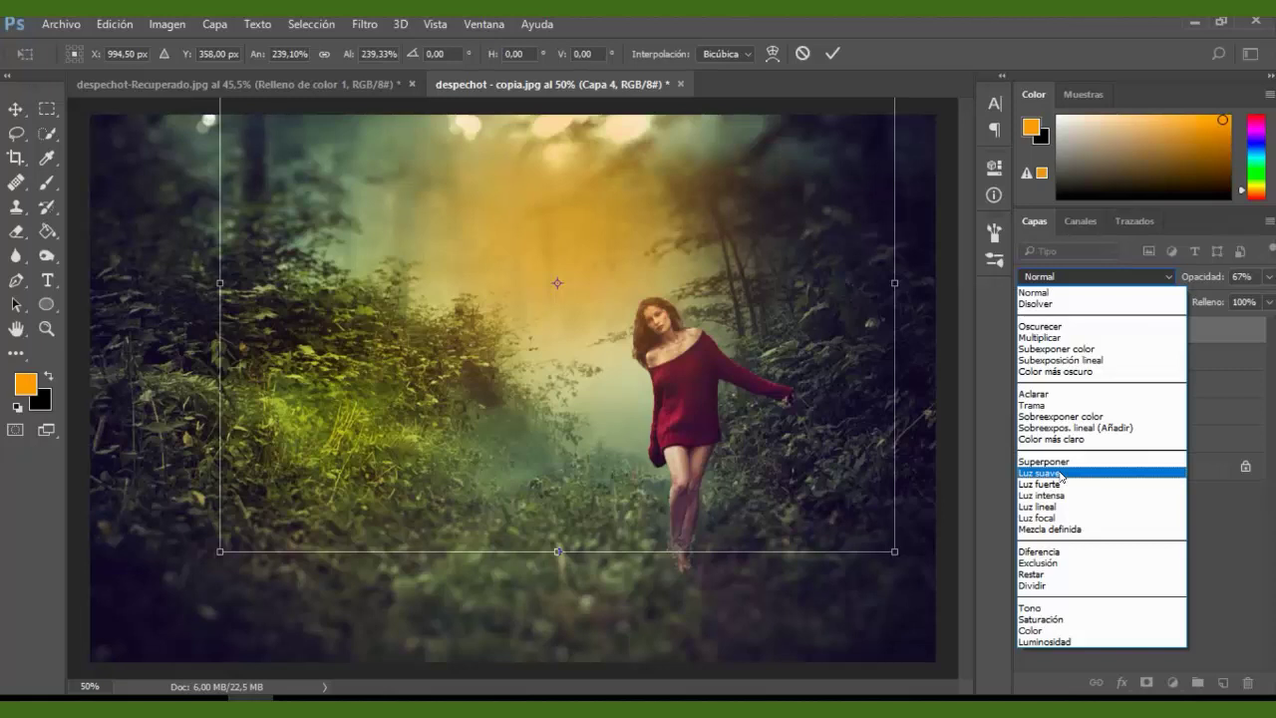
{"action": "left_click", "coordinate": [1060, 475]}
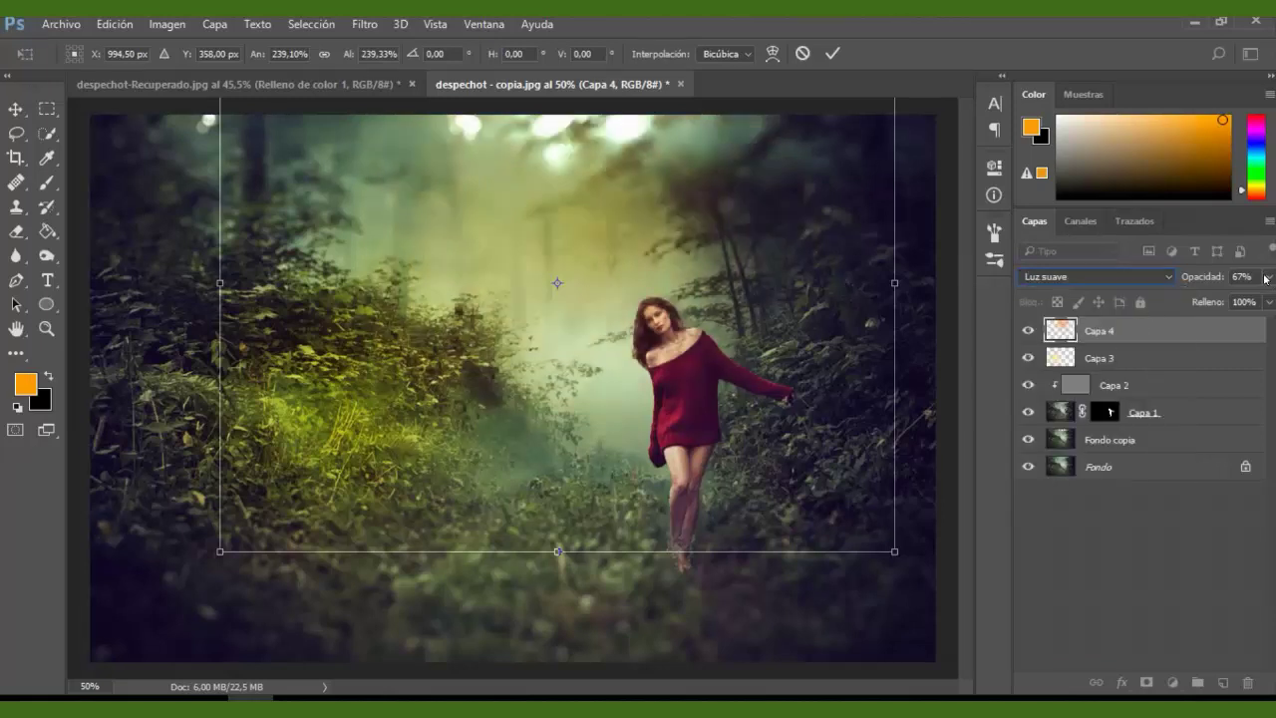
{"action": "left_click", "coordinate": [1265, 278]}
{"action": "left_click_drag", "start_coordinate": [1243, 301], "coordinate": [1272, 301]}
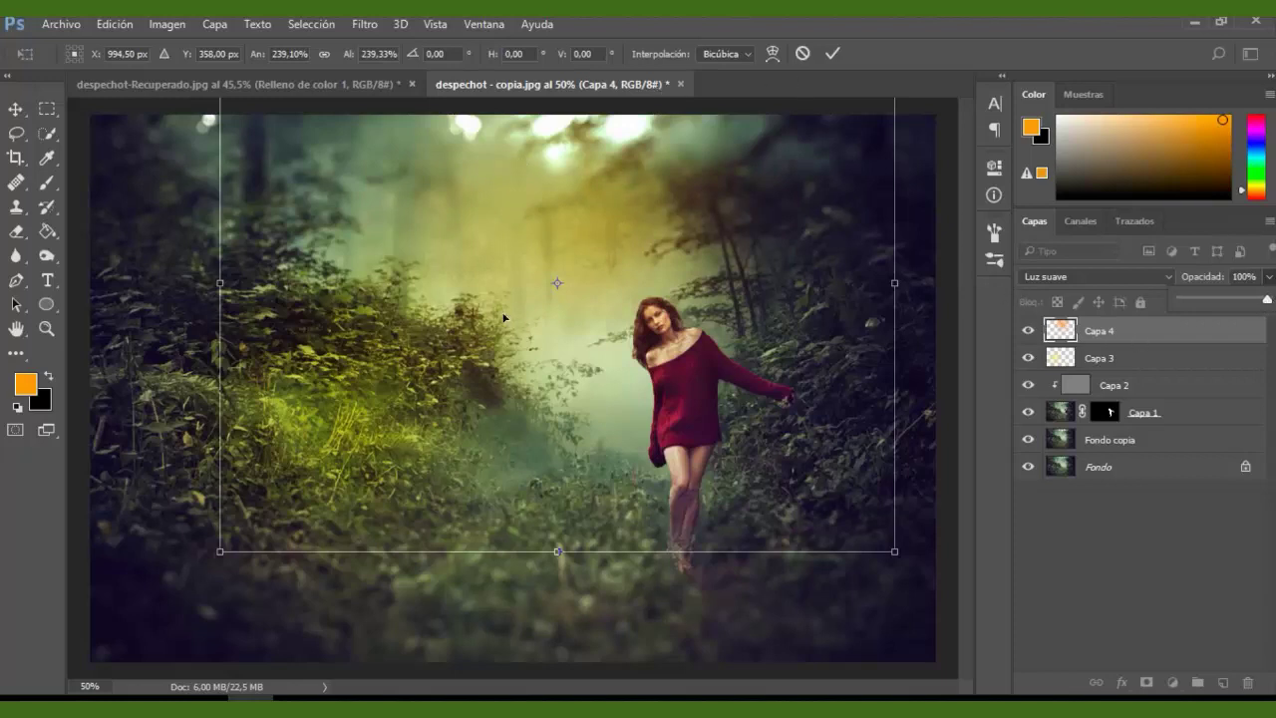
{"action": "left_click", "coordinate": [838, 53]}
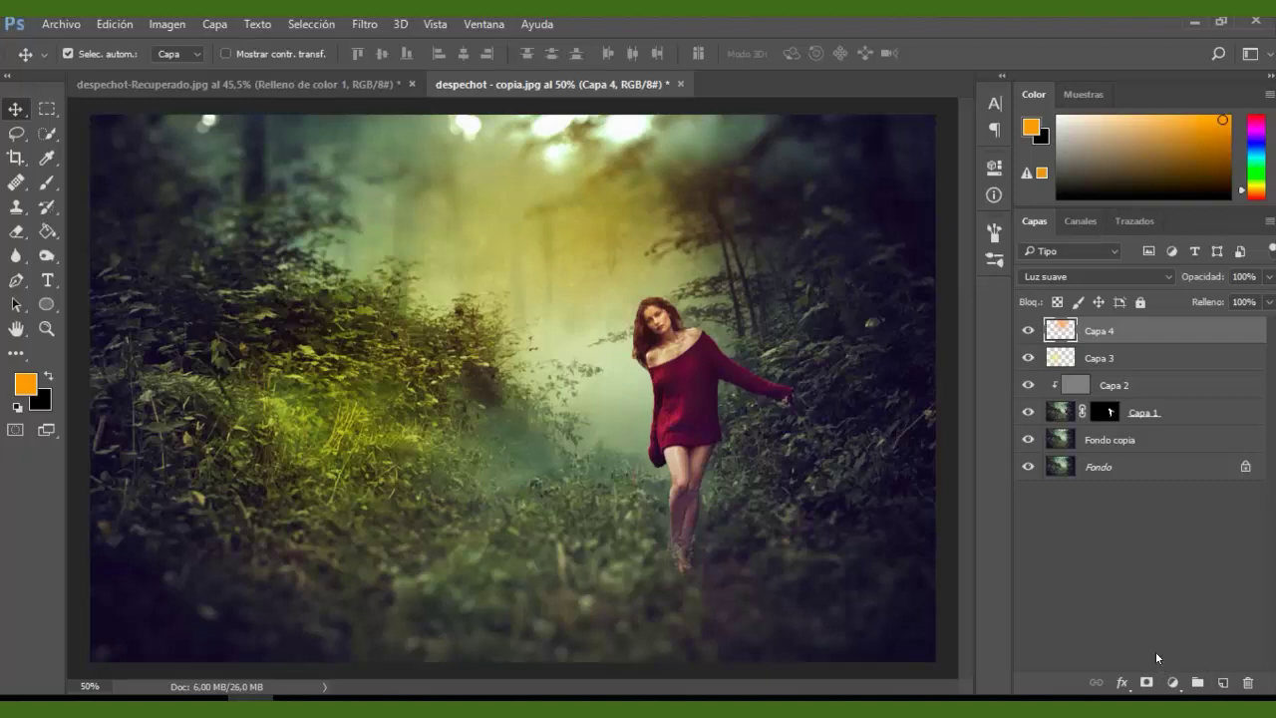
On a new Capa 5 layer, brush a soft cyan #0abdf1 glow into the right-hand trees
{"action": "left_click", "coordinate": [1219, 678]}
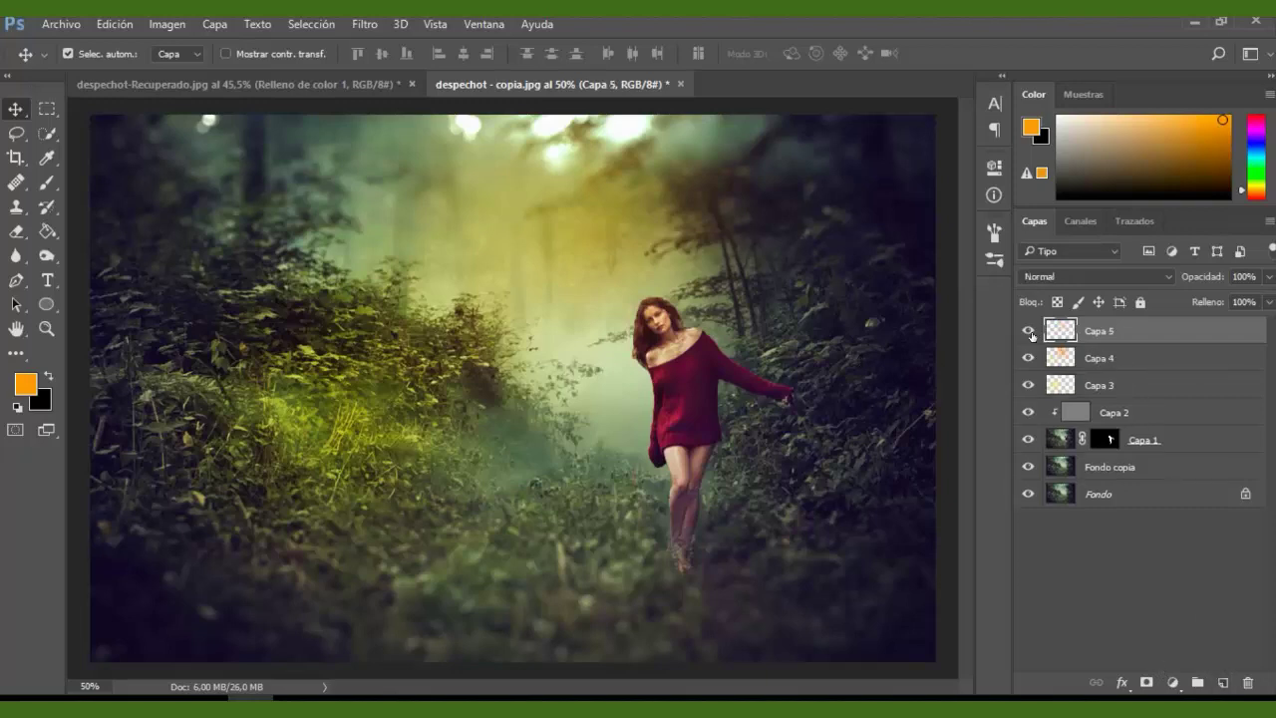
{"action": "left_click", "coordinate": [52, 182]}
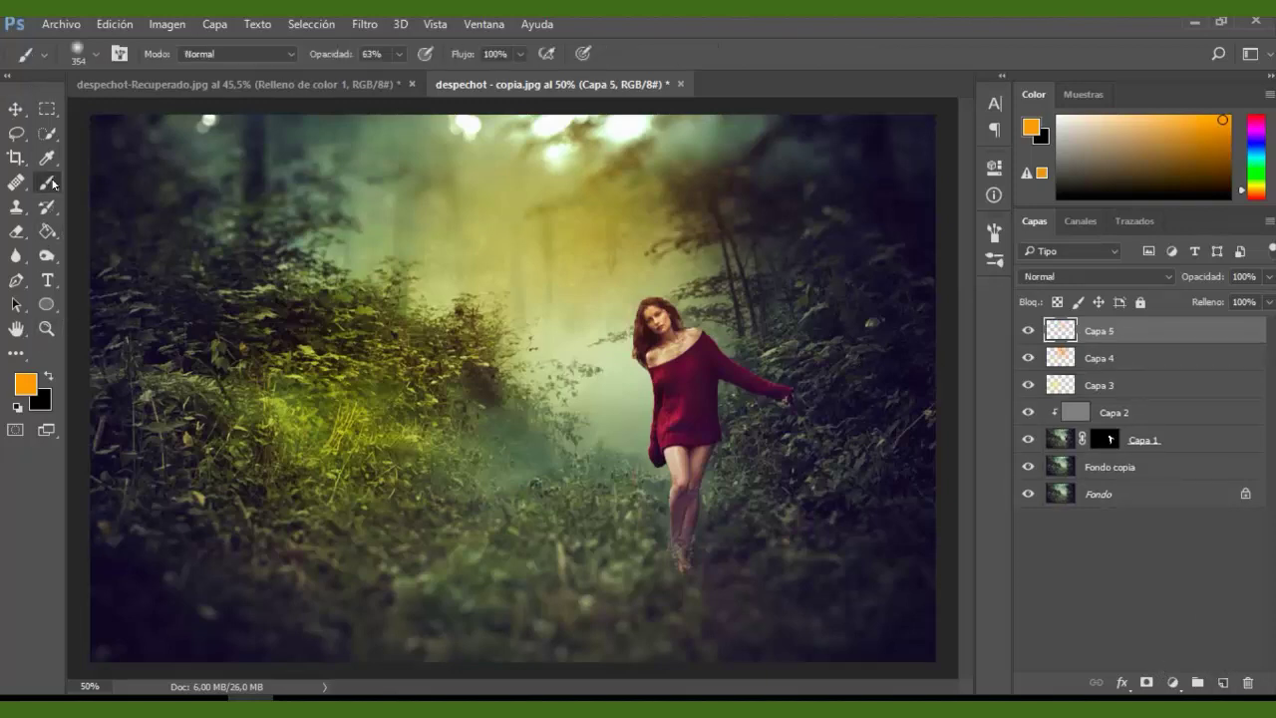
{"action": "left_click", "coordinate": [26, 383]}
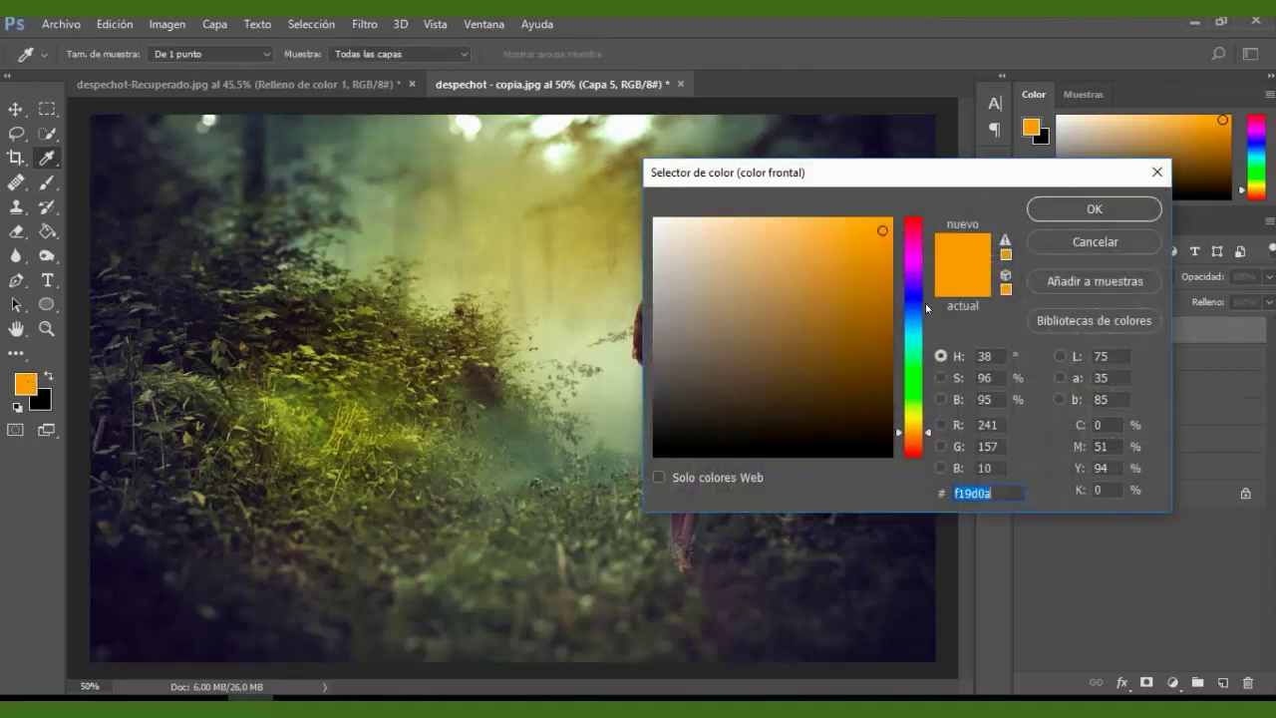
{"action": "left_click_drag", "start_coordinate": [915, 317], "coordinate": [917, 334]}
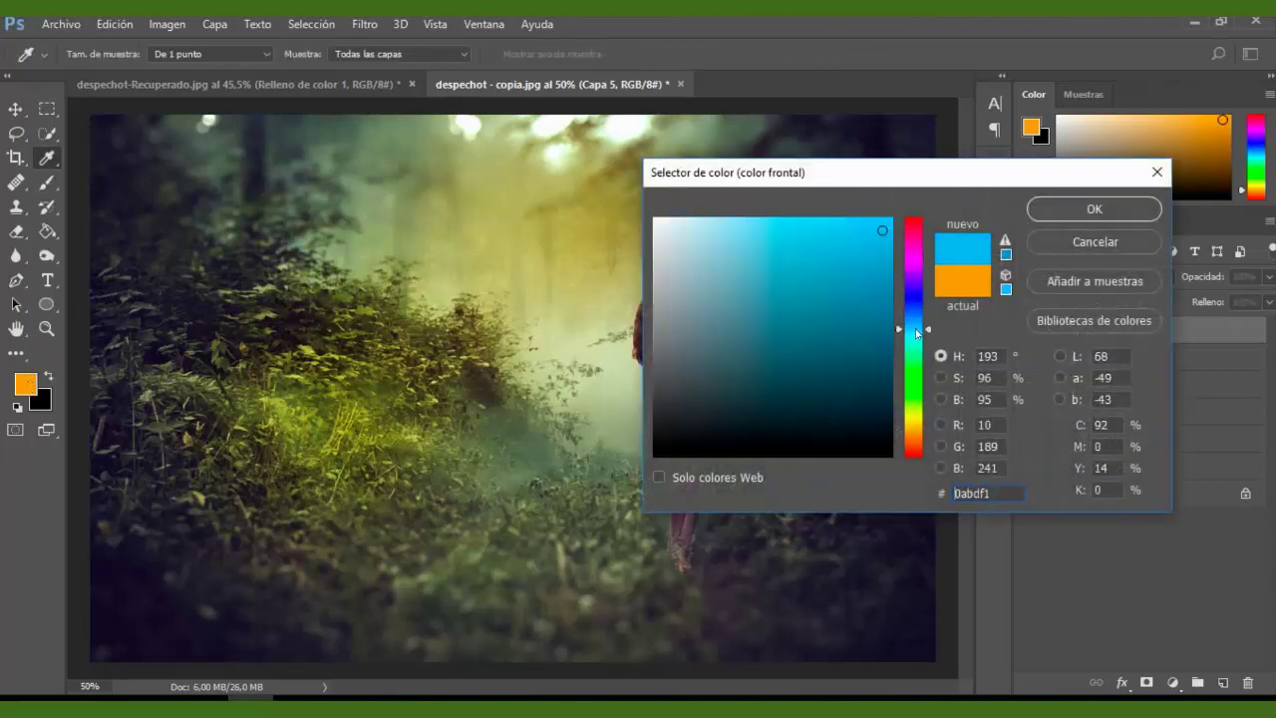
{"action": "left_click", "coordinate": [1103, 211]}
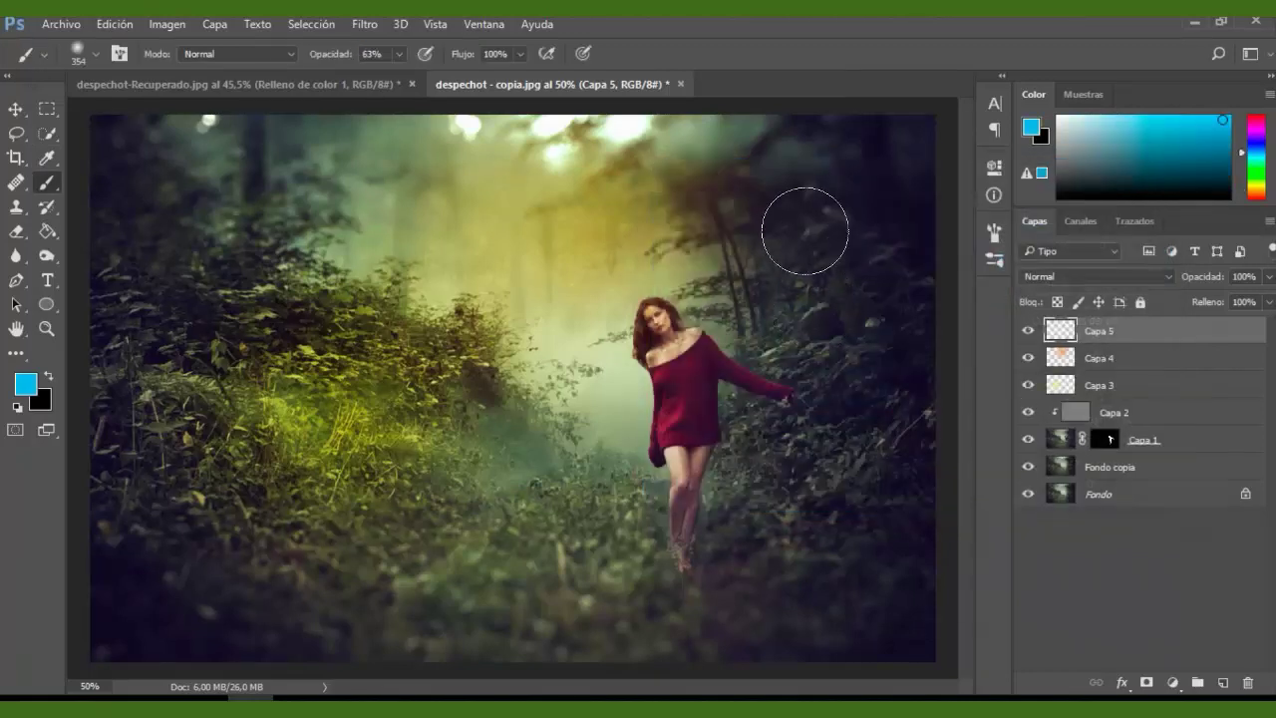
{"action": "left_click_drag", "start_coordinate": [845, 272], "coordinate": [813, 230]}
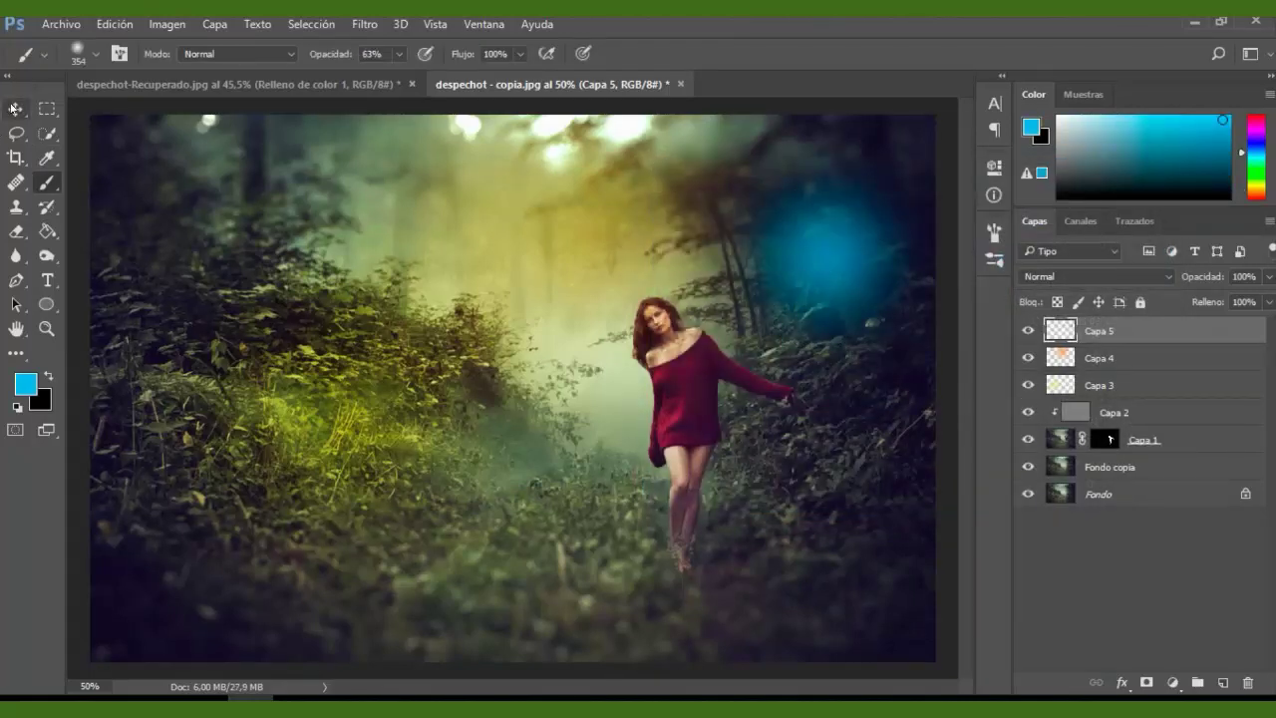
{"action": "left_click", "coordinate": [15, 108]}
{"action": "key", "text": "ctrl+t"}
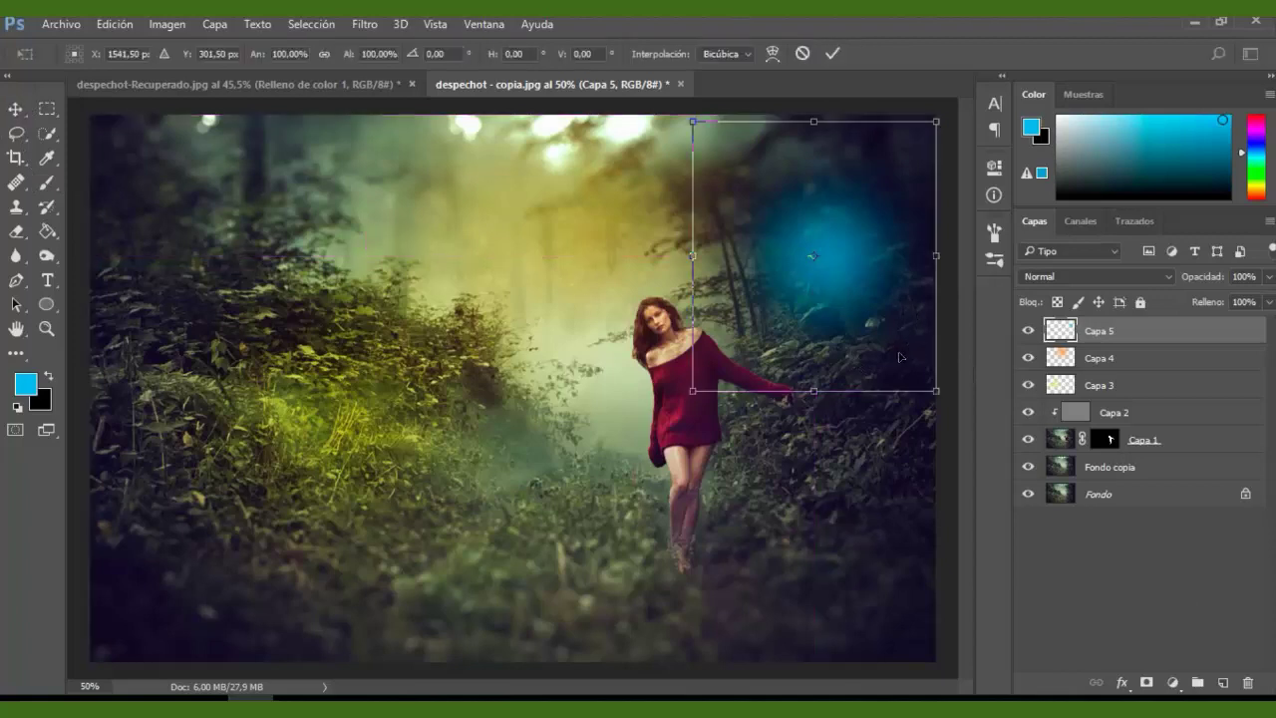
Scale the cyan glow out across the right side and shift it up and right
{"action": "left_click_drag", "start_coordinate": [932, 387], "coordinate": [1052, 489]}
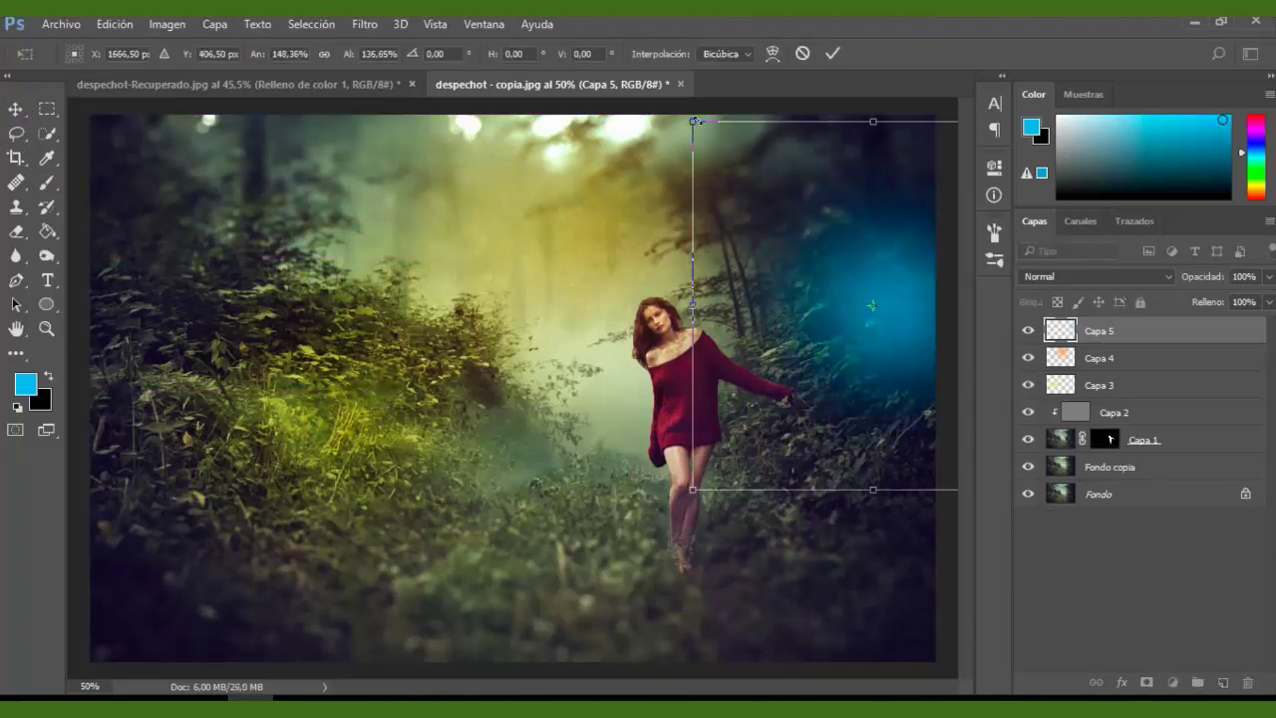
{"action": "left_click_drag", "start_coordinate": [686, 120], "coordinate": [650, 83]}
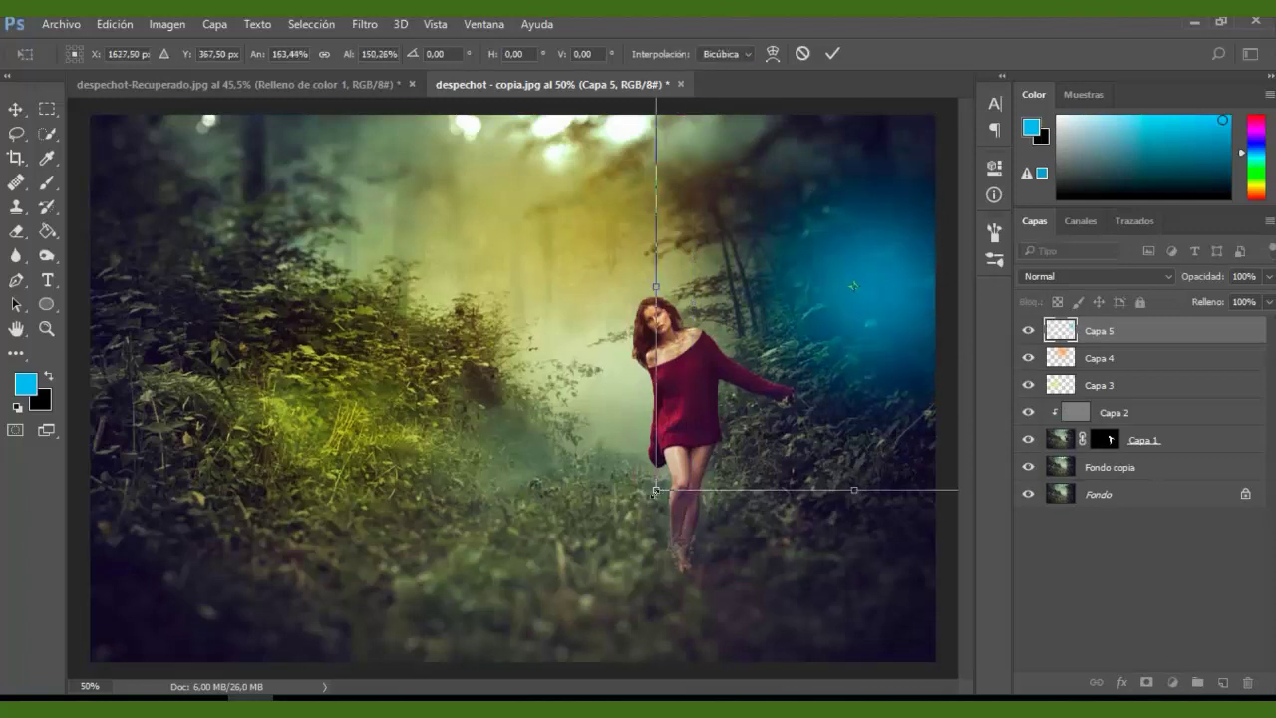
{"action": "left_click_drag", "start_coordinate": [642, 493], "coordinate": [494, 568]}
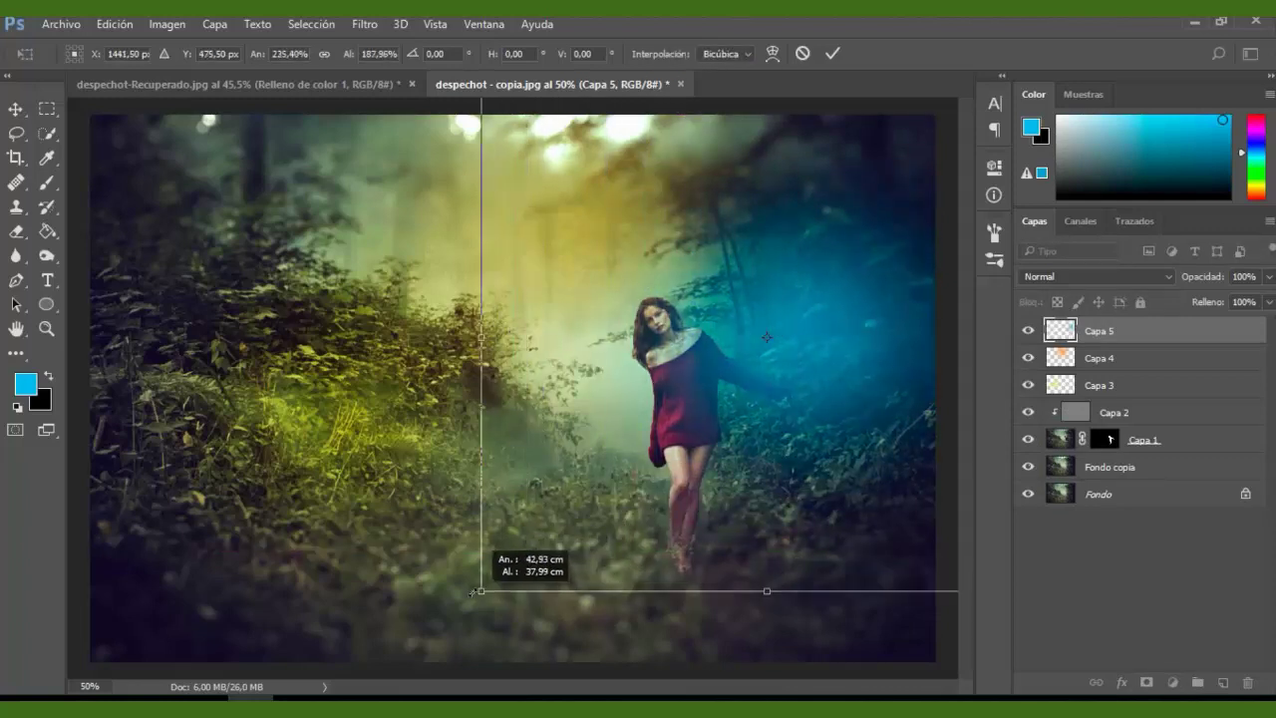
{"action": "left_click_drag", "start_coordinate": [800, 374], "coordinate": [845, 294]}
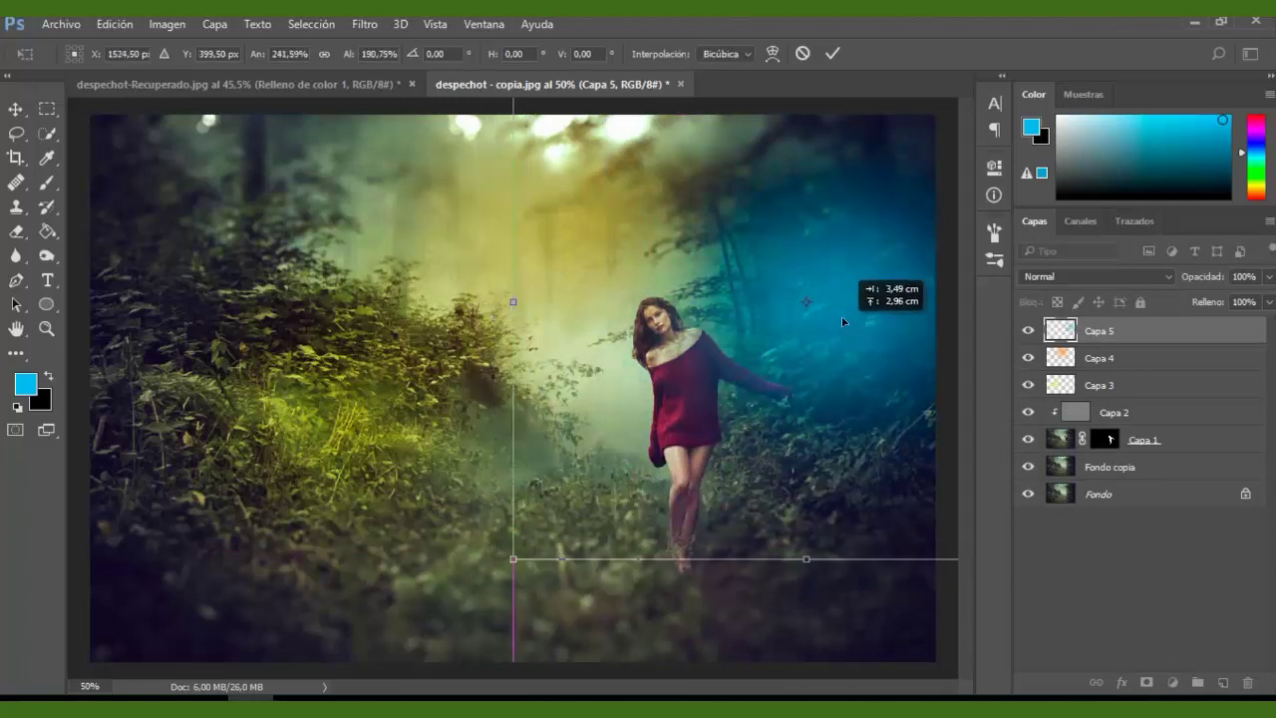
Set the cyan glow layer to Trama blend mode at 48% opacity
{"action": "left_click", "coordinate": [1263, 278]}
{"action": "left_click_drag", "start_coordinate": [1266, 299], "coordinate": [1239, 301]}
{"action": "left_click", "coordinate": [1170, 279]}
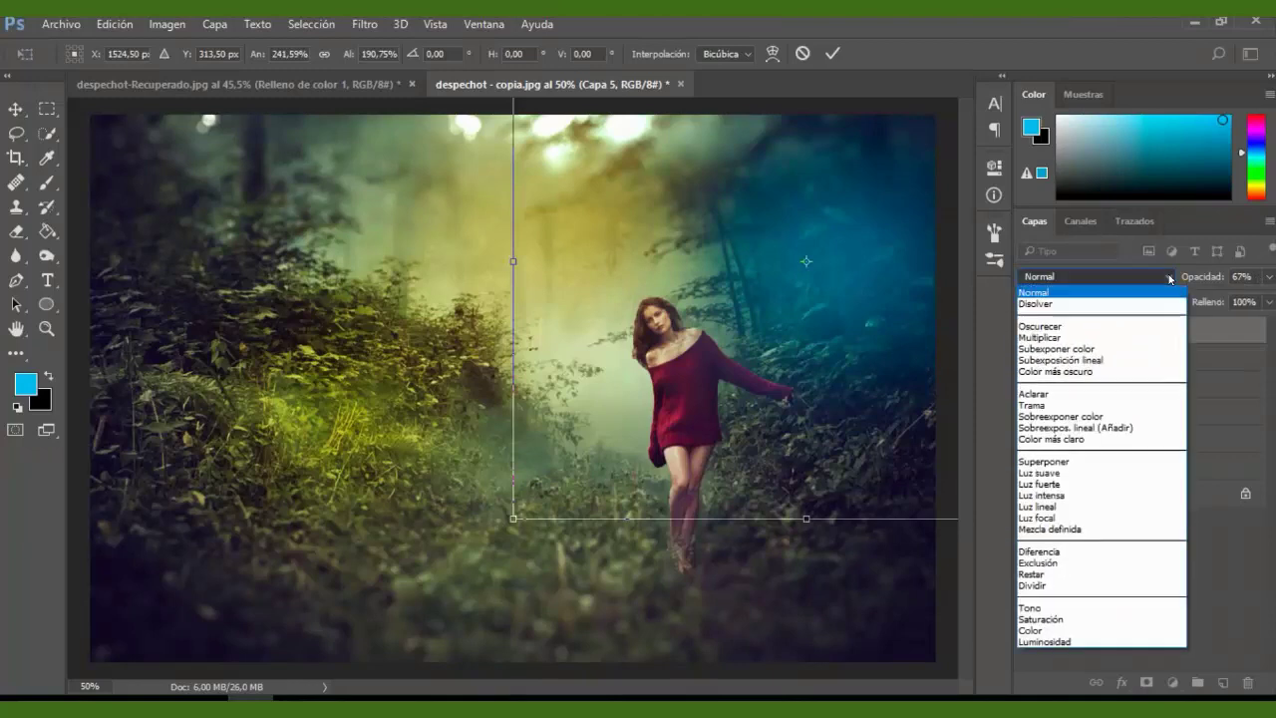
{"action": "left_click", "coordinate": [1032, 405]}
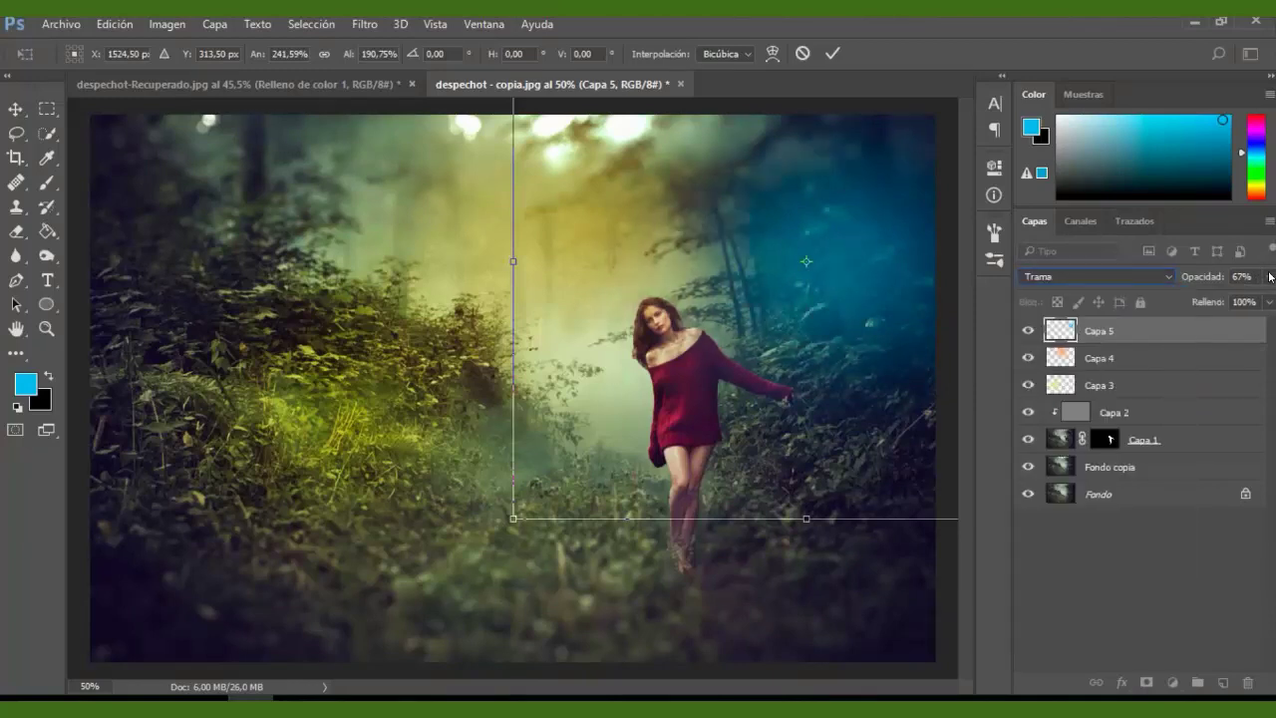
{"action": "left_click", "coordinate": [1271, 277]}
{"action": "left_click_drag", "start_coordinate": [1239, 299], "coordinate": [1223, 303]}
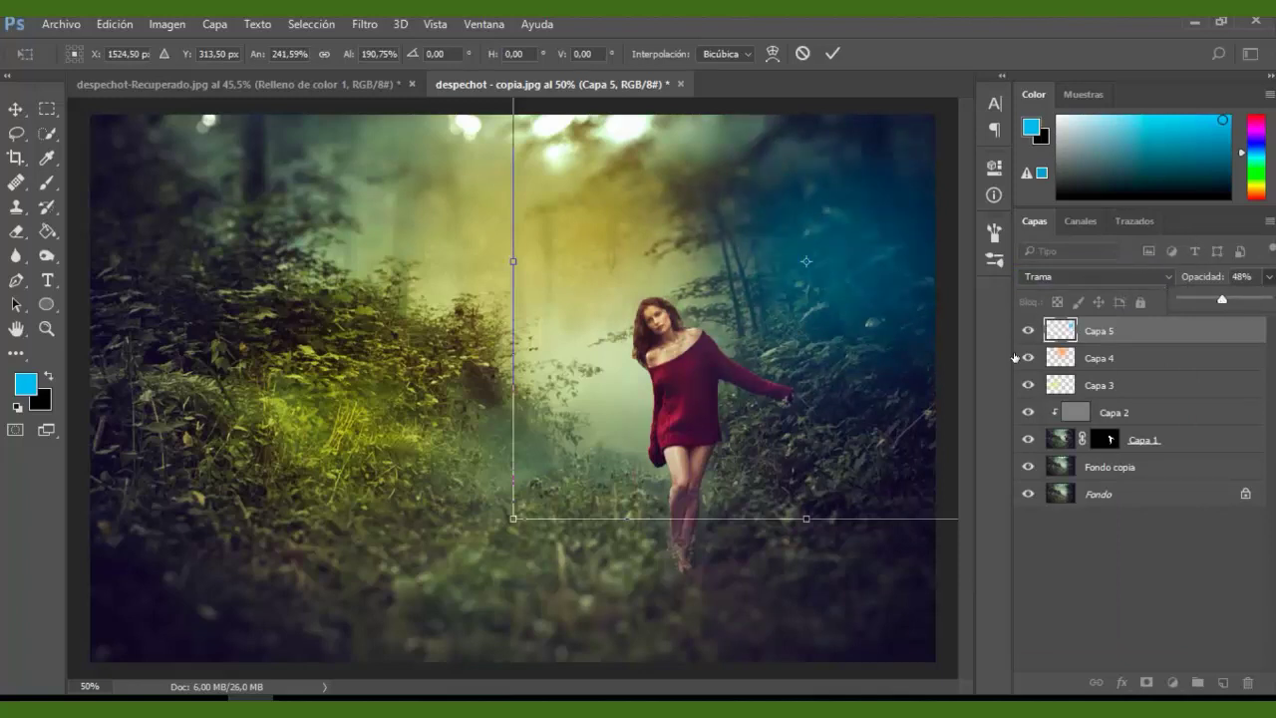
{"action": "left_click", "coordinate": [988, 412]}
Commit the transform and apply Desenfoque de movimiento at 0° and 1084 pixels to the cyan glow
{"action": "left_click", "coordinate": [362, 24]}
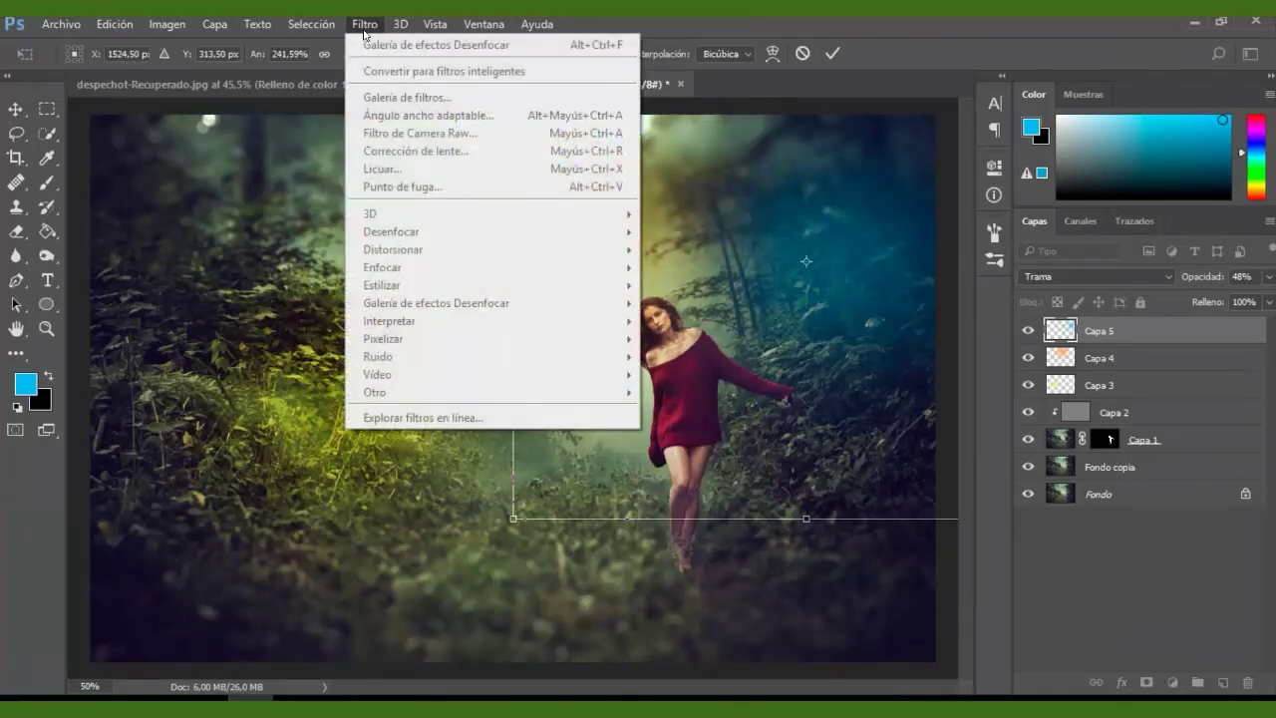
{"action": "left_click", "coordinate": [833, 52]}
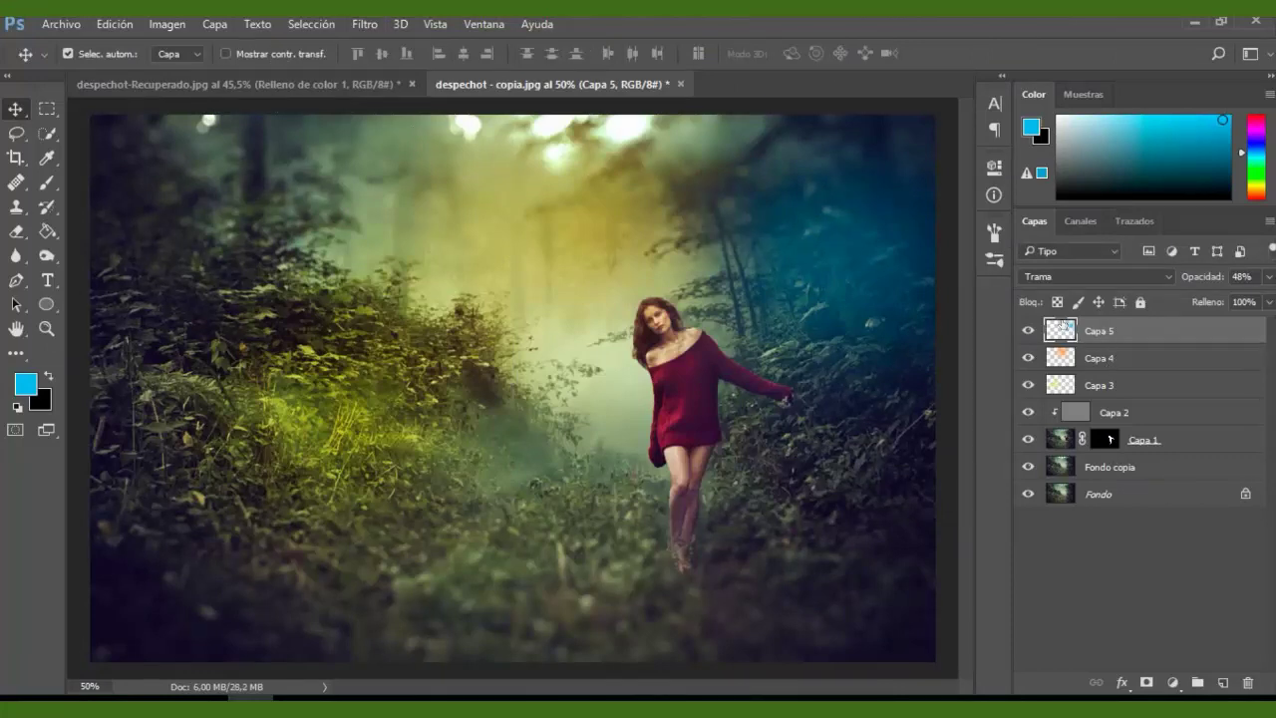
{"action": "left_click", "coordinate": [367, 26]}
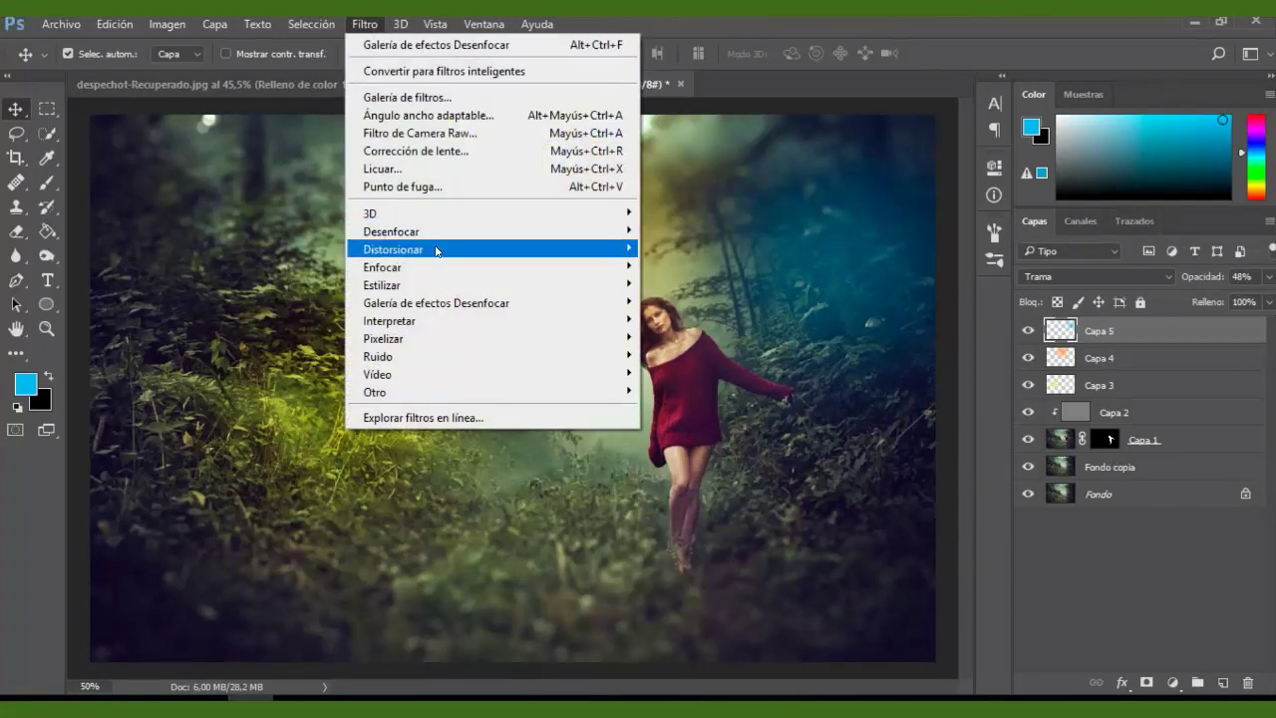
{"action": "mouse_move", "coordinate": [392, 231]}
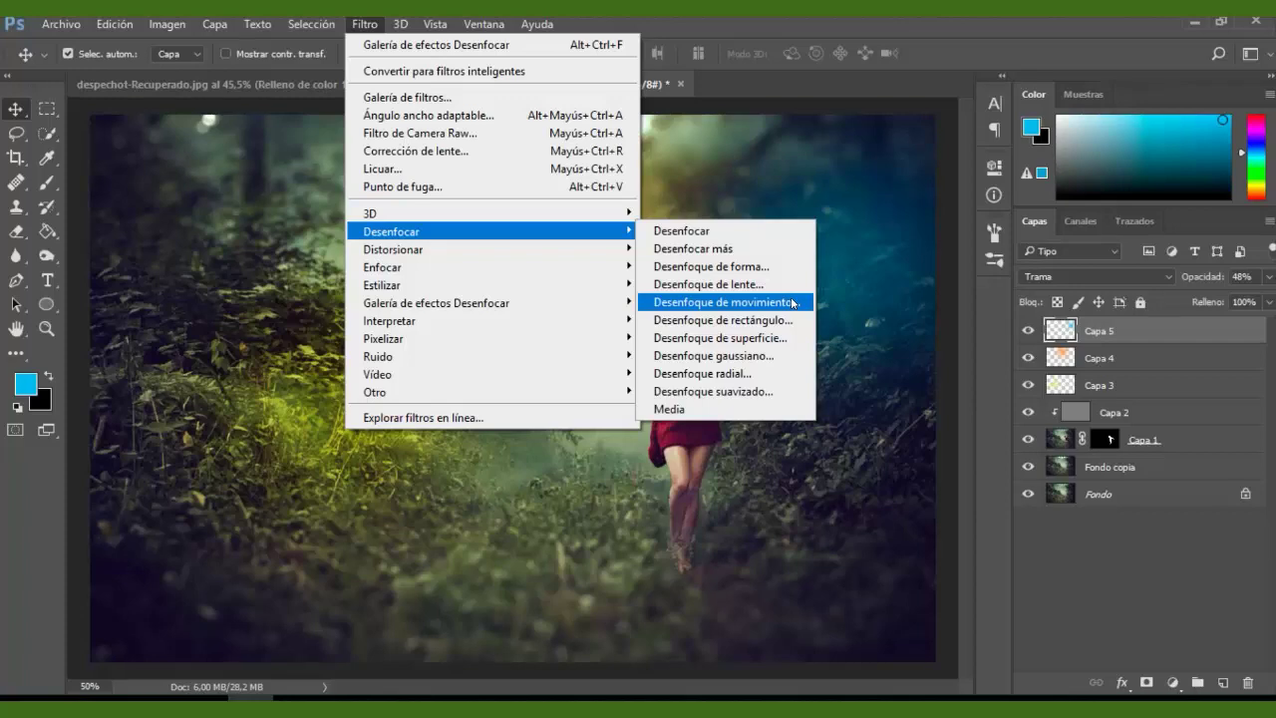
{"action": "left_click", "coordinate": [793, 302]}
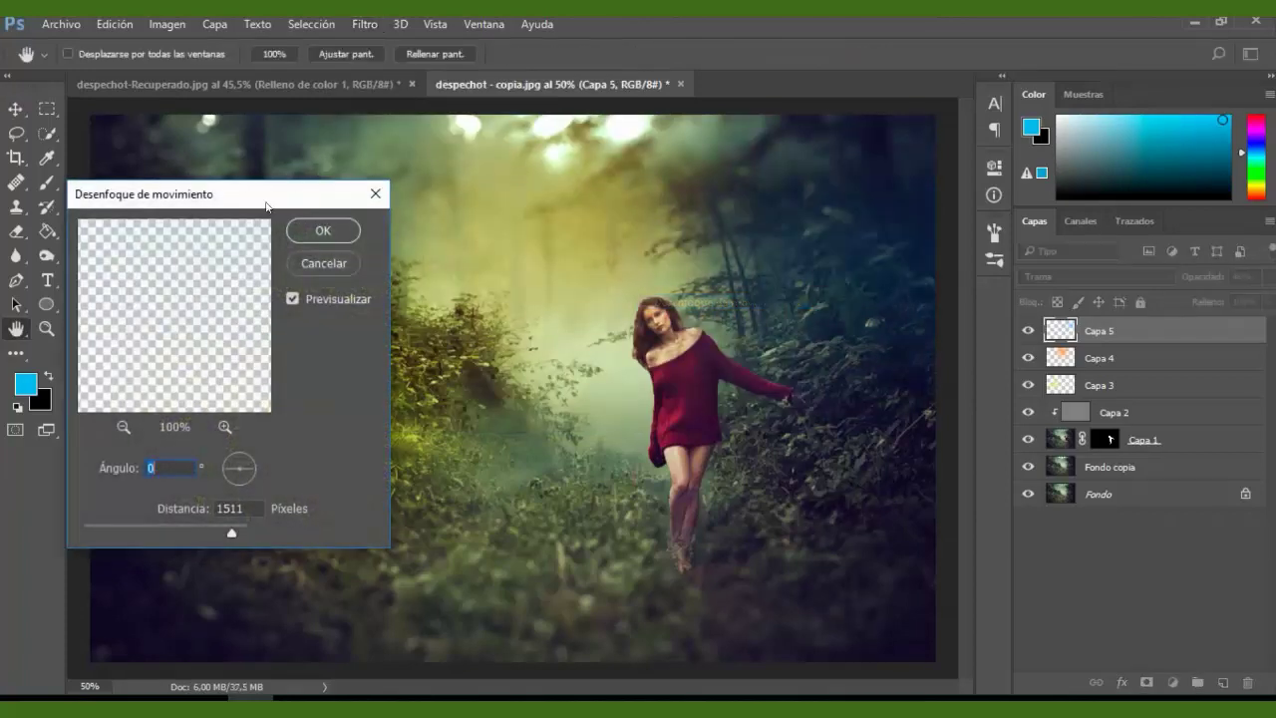
{"action": "mouse_move", "coordinate": [265, 206]}
{"action": "left_mouse_down"}
{"action": "mouse_move", "coordinate": [496, 173]}
{"action": "mouse_move", "coordinate": [413, 160]}
{"action": "left_mouse_up"}
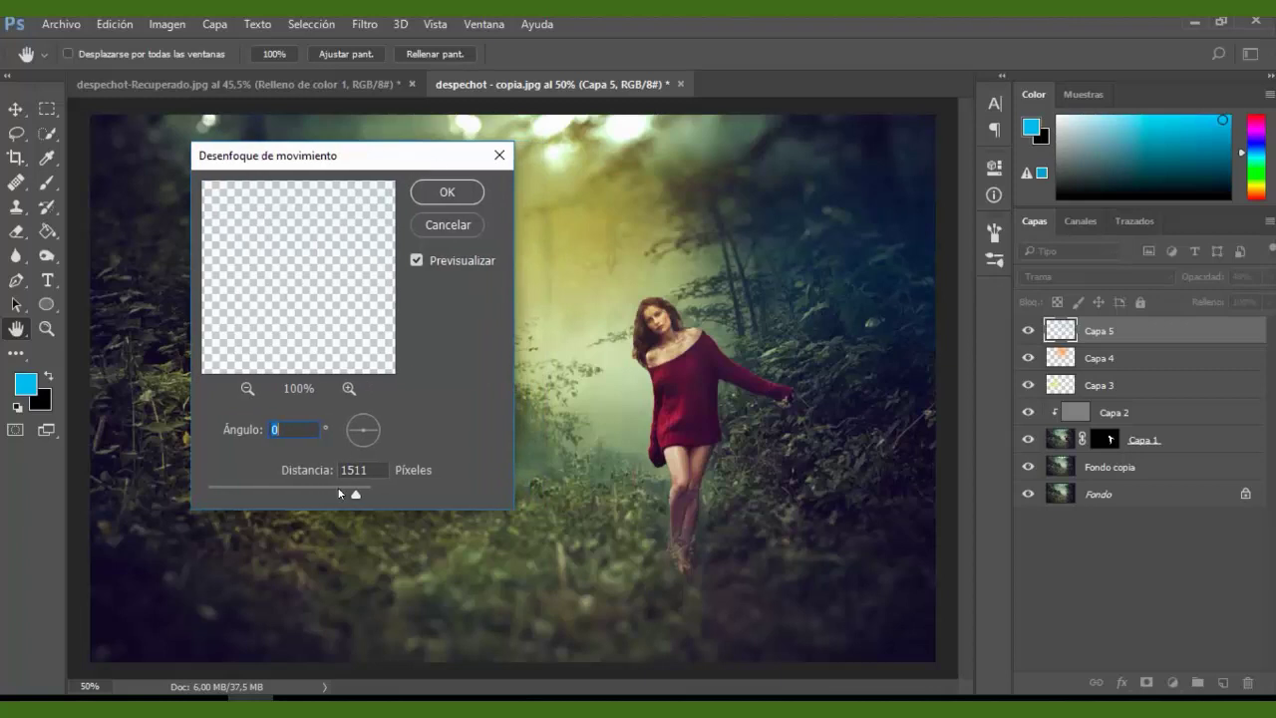
{"action": "mouse_move", "coordinate": [357, 496]}
{"action": "left_mouse_down"}
{"action": "mouse_move", "coordinate": [241, 497]}
{"action": "mouse_move", "coordinate": [302, 497]}
{"action": "left_mouse_up"}
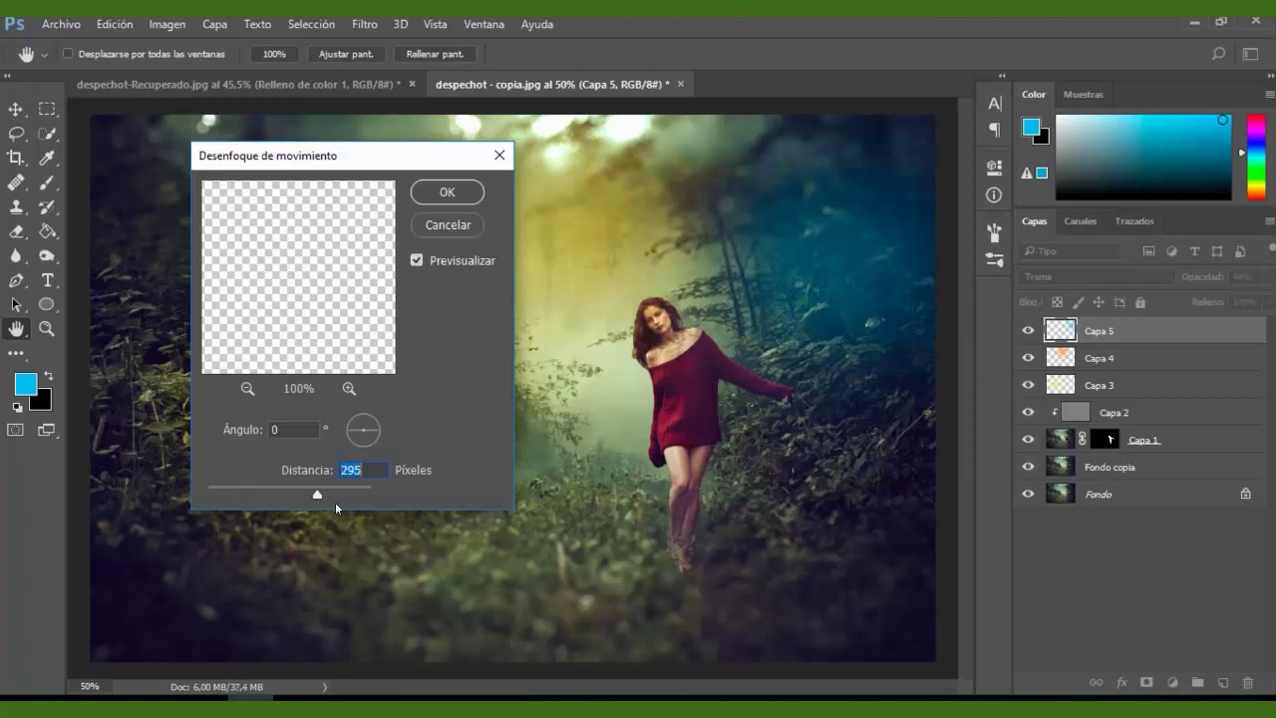
{"action": "left_click_drag", "start_coordinate": [346, 500], "coordinate": [342, 496]}
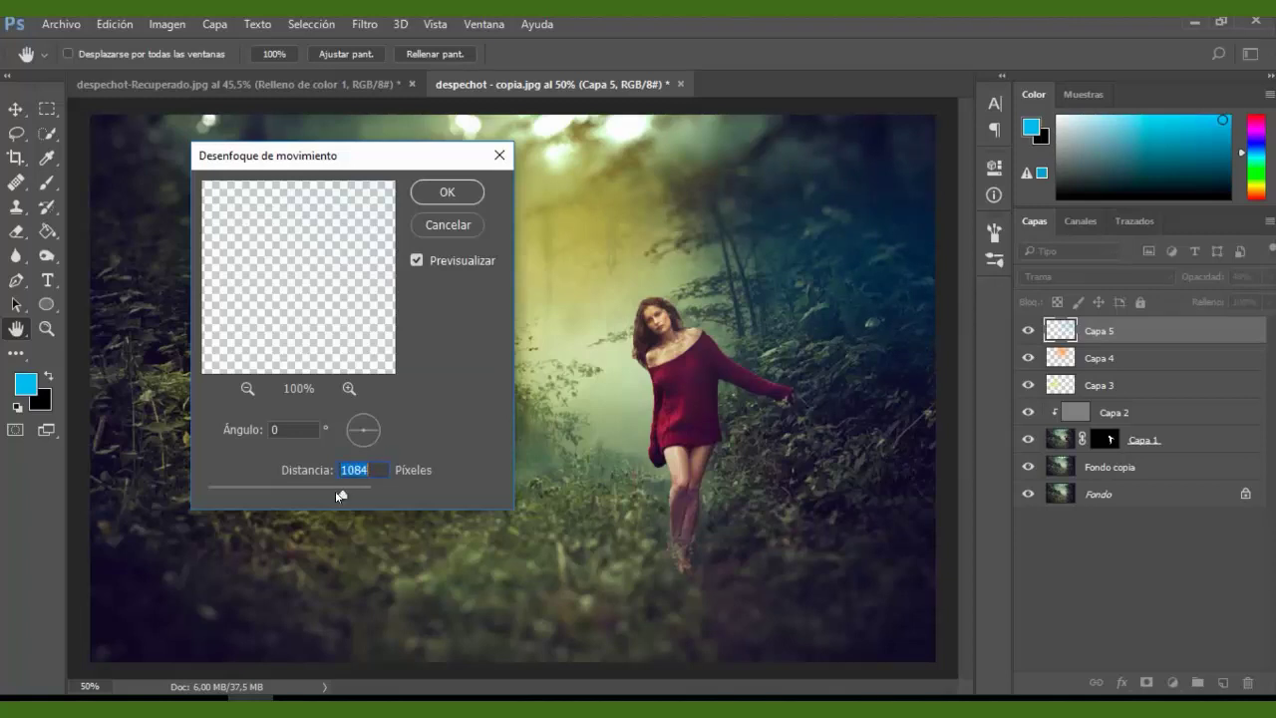
{"action": "mouse_move", "coordinate": [418, 165]}
{"action": "left_mouse_down"}
{"action": "mouse_move", "coordinate": [820, 354]}
{"action": "mouse_move", "coordinate": [436, 145]}
{"action": "left_mouse_up"}
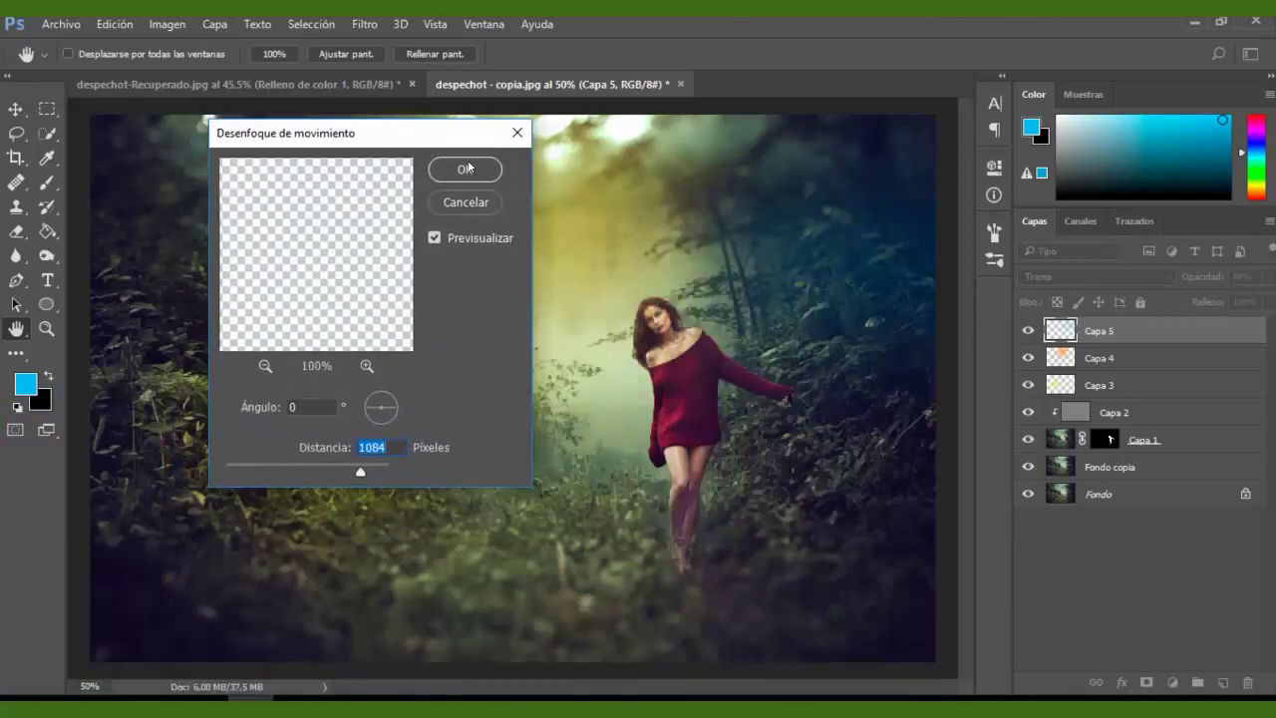
{"action": "left_click", "coordinate": [466, 170]}
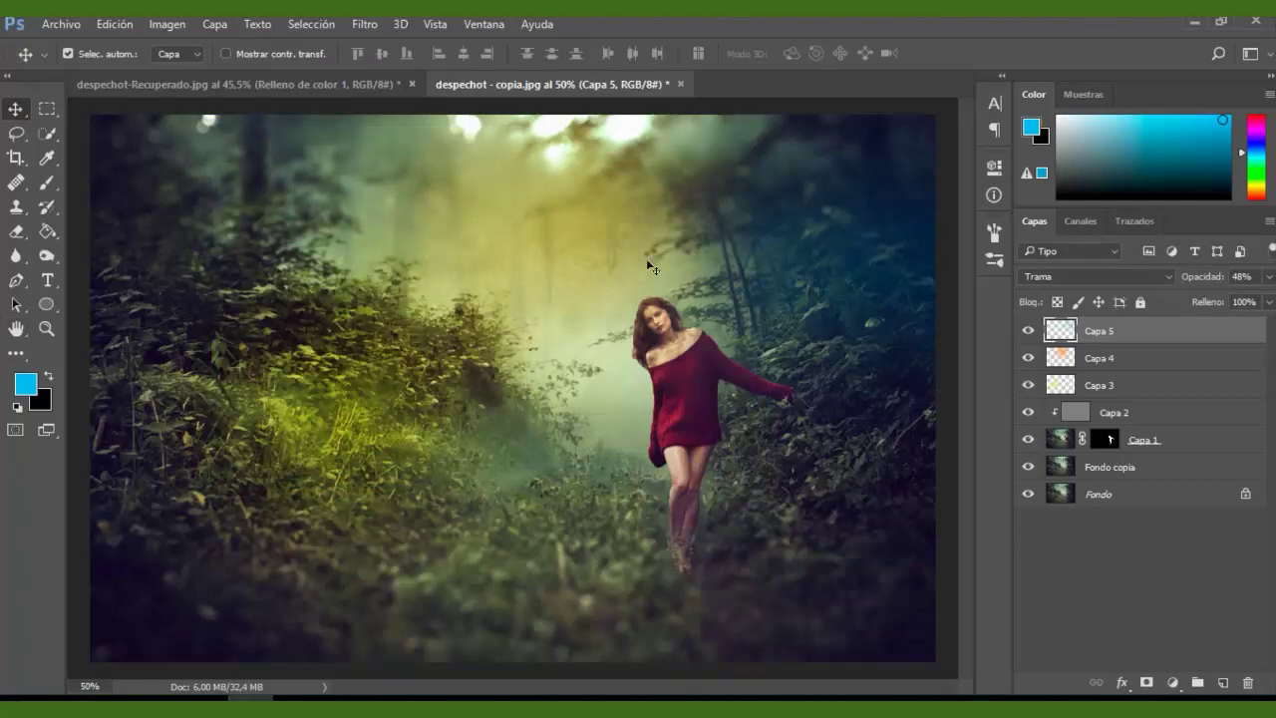
Add a solid colour fill layer in black (050505)
{"action": "left_click", "coordinate": [1172, 683]}
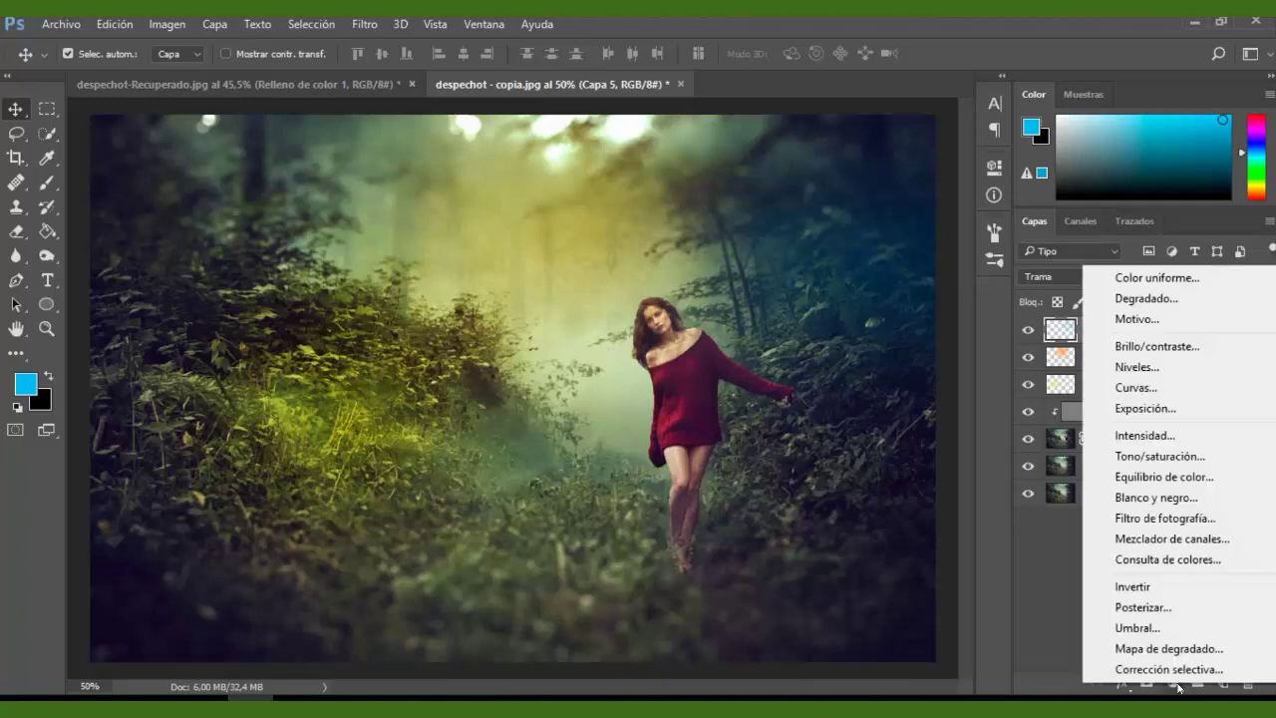
{"action": "left_click", "coordinate": [1156, 278]}
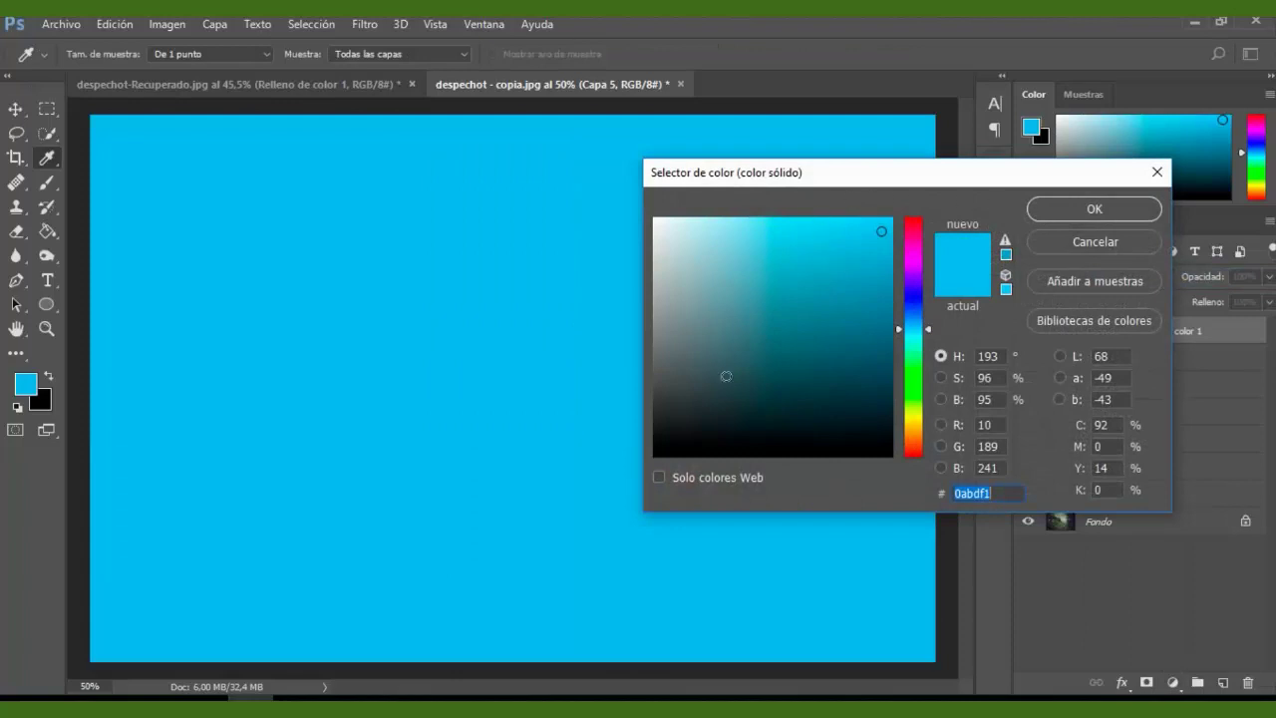
{"action": "left_click_drag", "start_coordinate": [698, 438], "coordinate": [656, 452]}
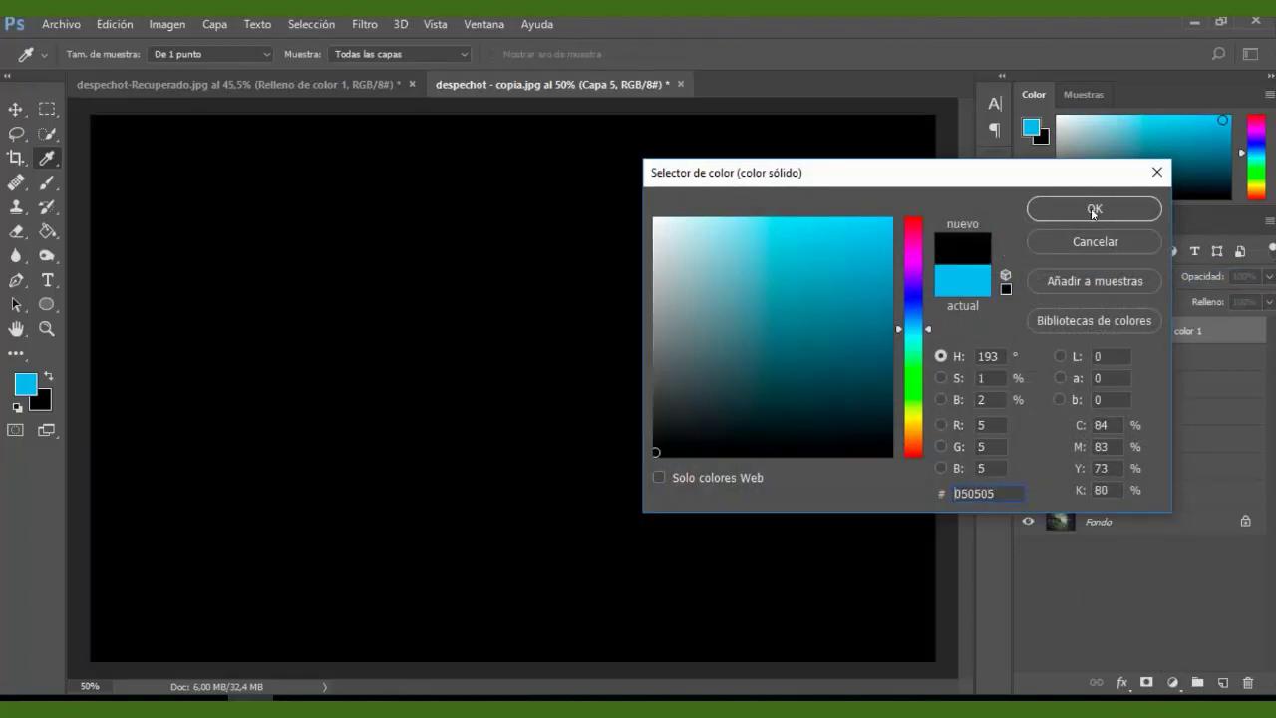
{"action": "left_click", "coordinate": [1094, 211]}
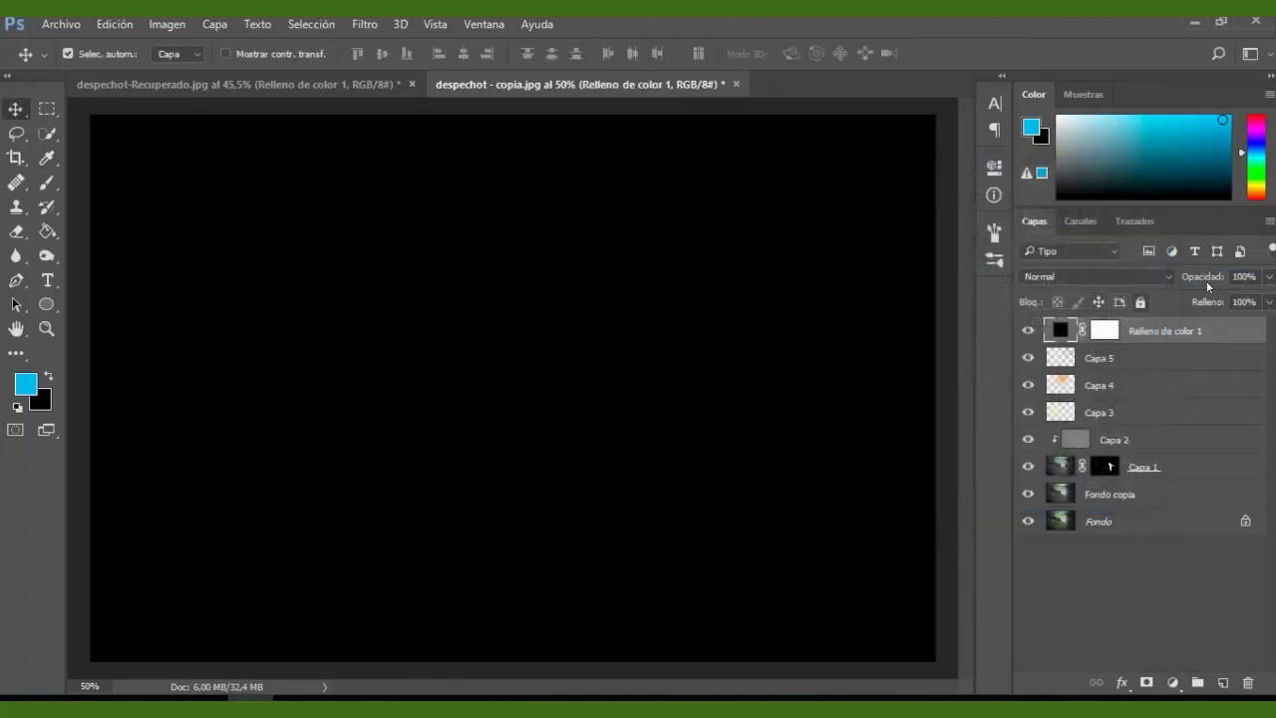
Lower the black fill layer's opacity to 30% and pick the Brush tool
{"action": "left_click", "coordinate": [1267, 277]}
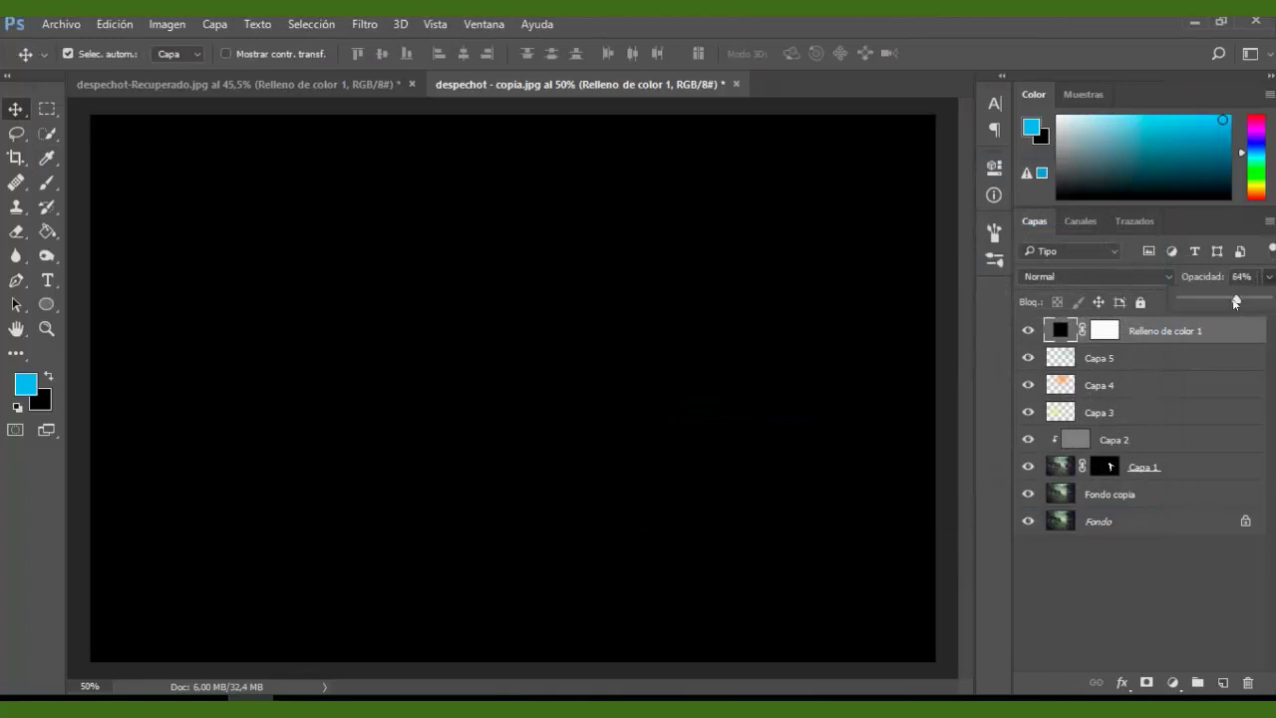
{"action": "left_click_drag", "start_coordinate": [1267, 302], "coordinate": [1205, 302]}
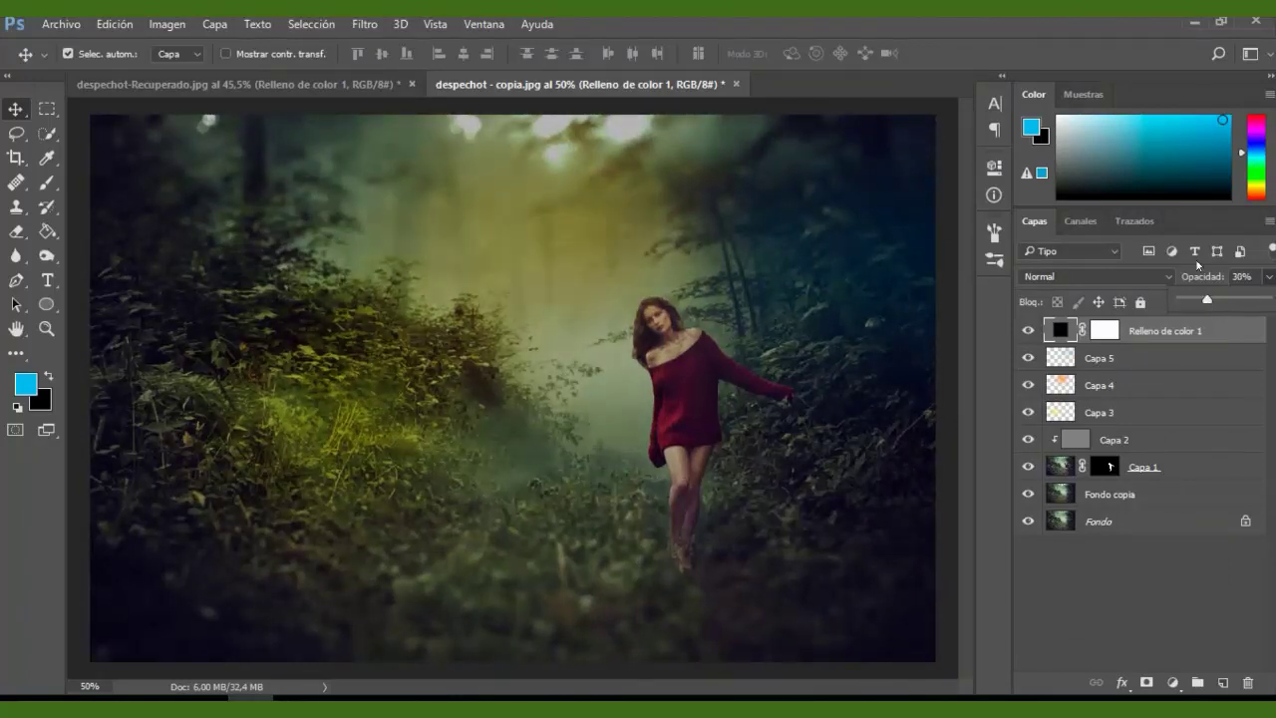
{"action": "left_click", "coordinate": [1189, 220]}
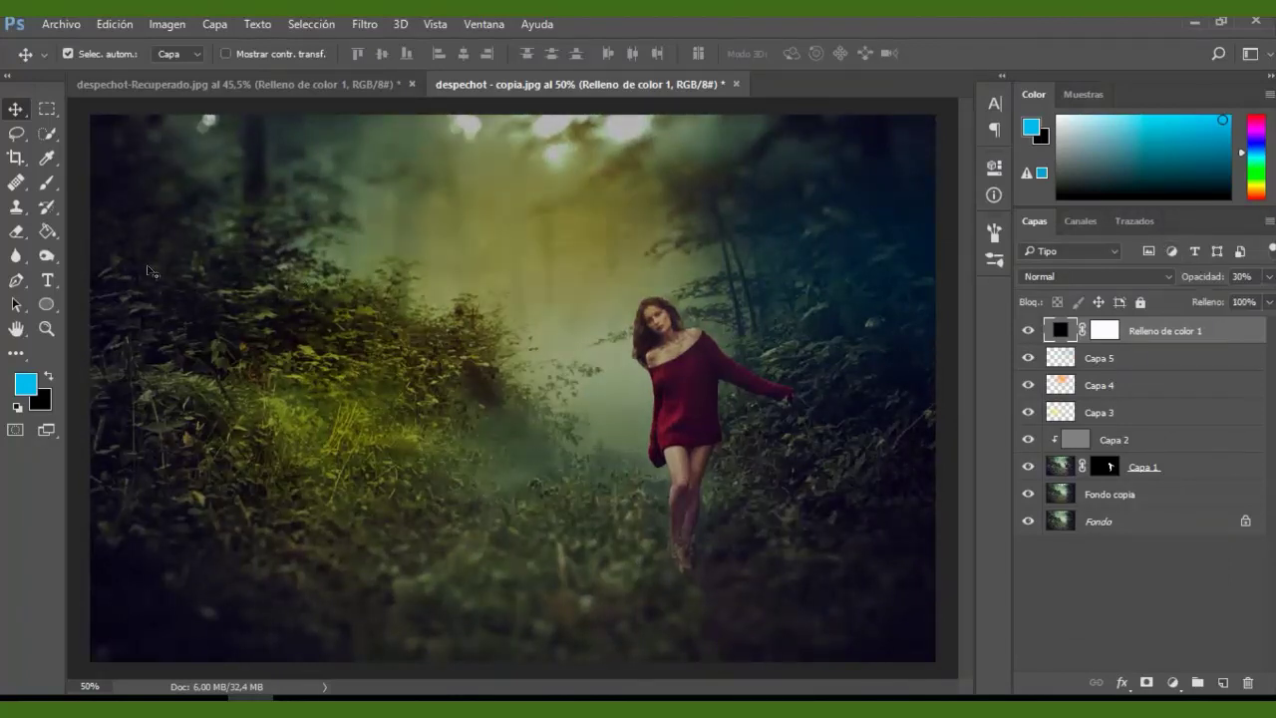
{"action": "left_click", "coordinate": [48, 184]}
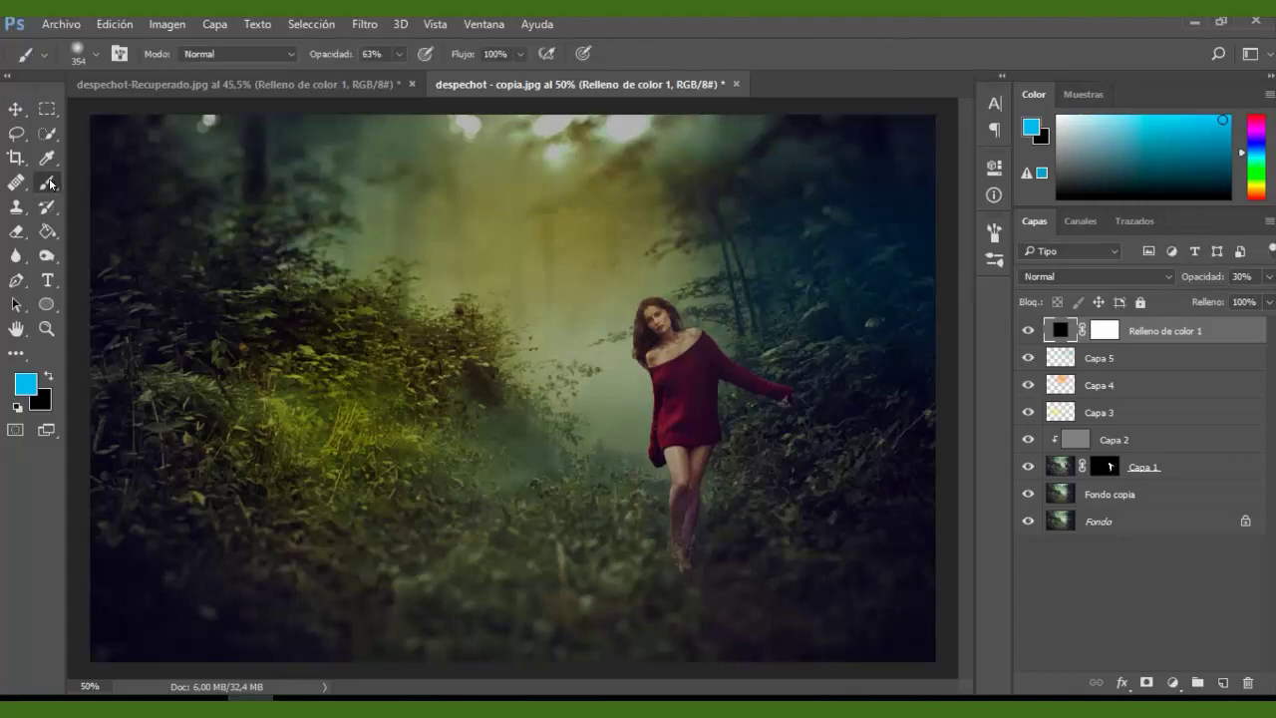
Target the fill layer's mask with black foreground and lower the brush opacity for soft strokes
{"action": "left_click", "coordinate": [48, 378]}
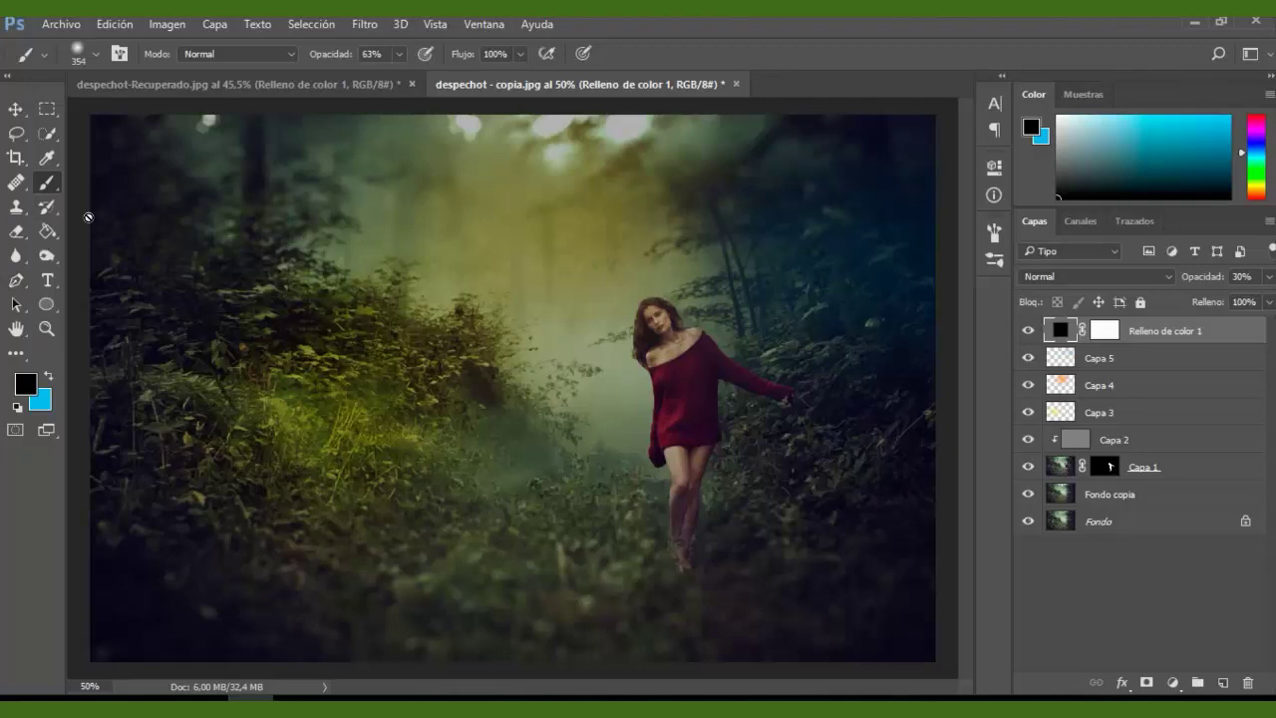
{"action": "left_click", "coordinate": [1102, 332]}
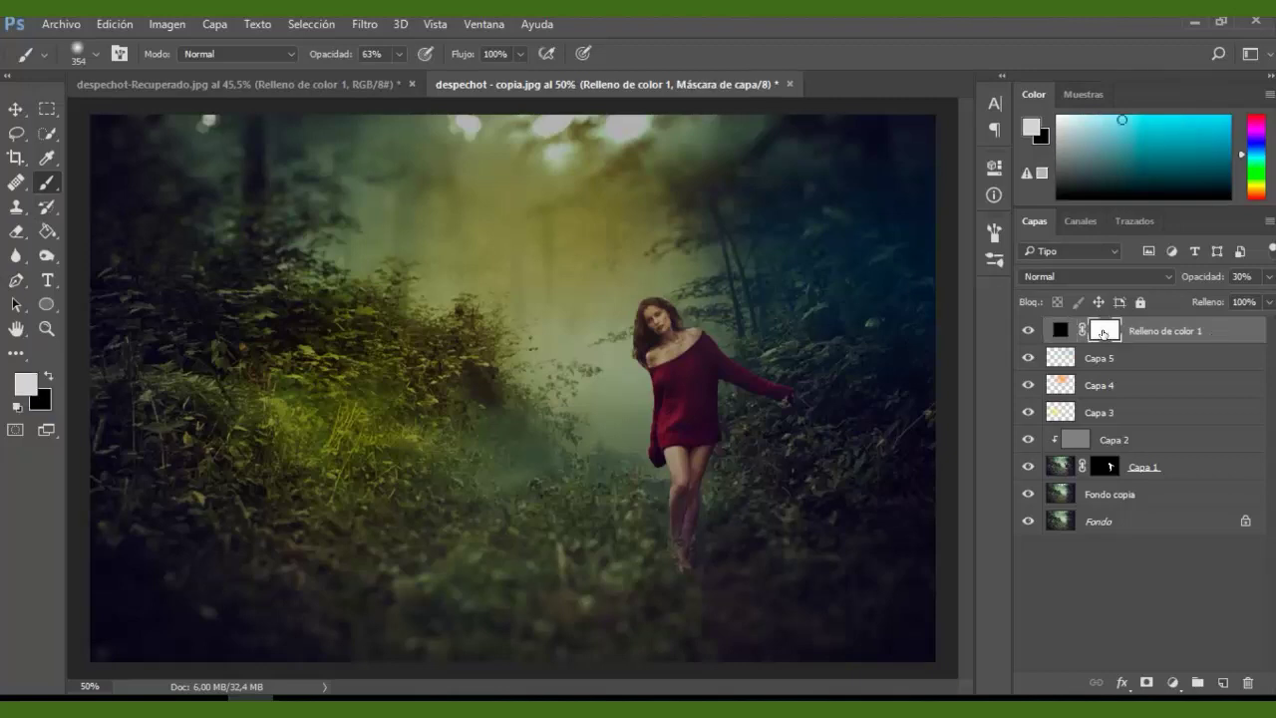
{"action": "left_click", "coordinate": [48, 377]}
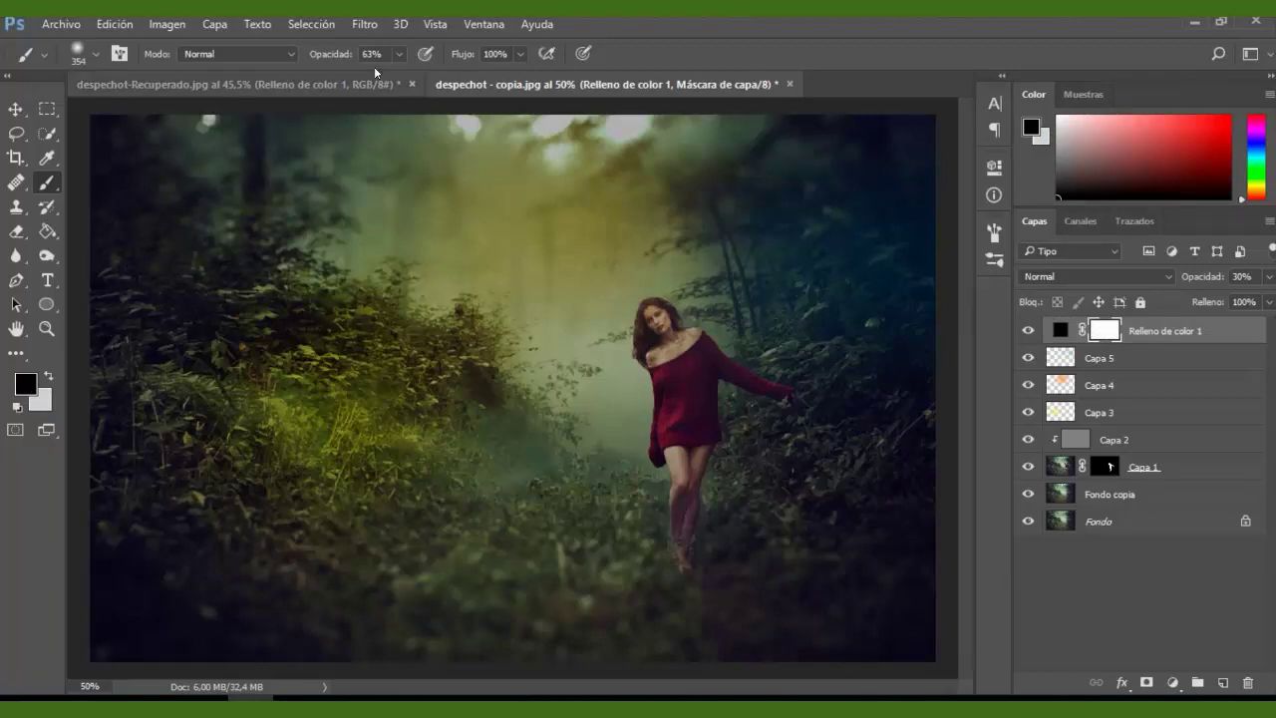
{"action": "left_click", "coordinate": [398, 54]}
{"action": "left_click_drag", "start_coordinate": [389, 77], "coordinate": [368, 78]}
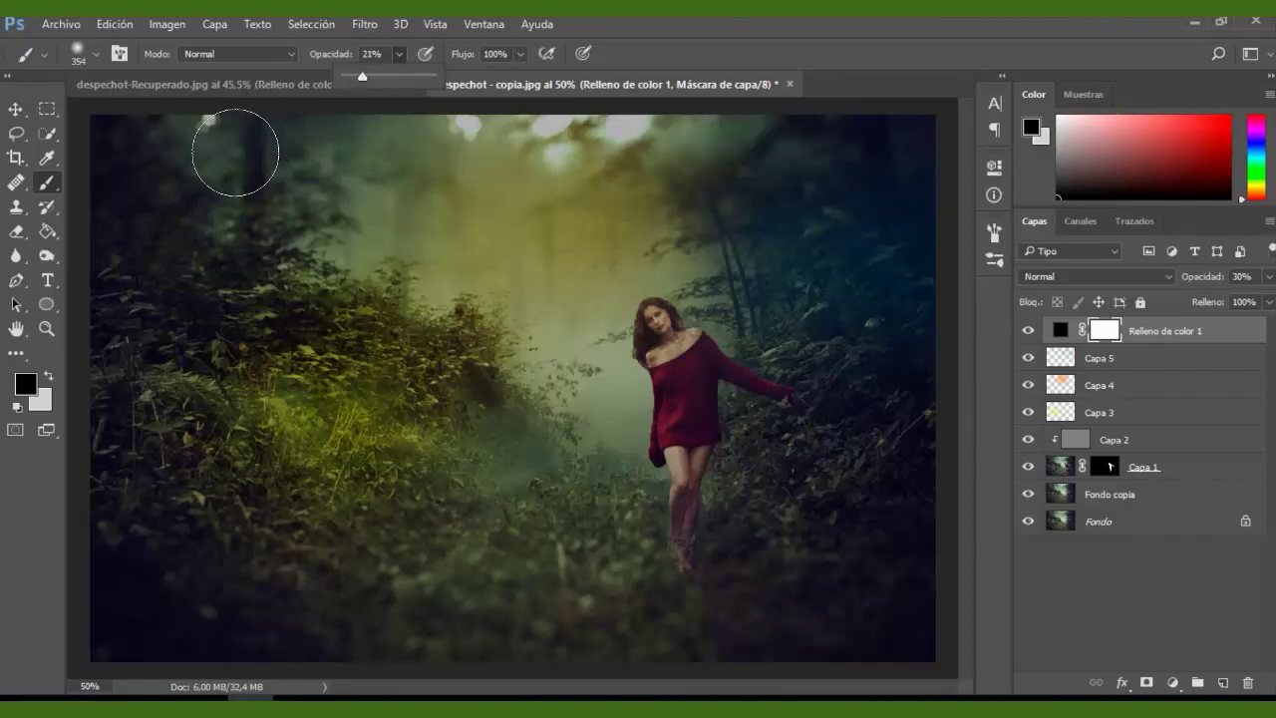
Paint the mask over the bushes, fog and upper trees, raising brush opacity to 51%
{"action": "left_click_drag", "start_coordinate": [309, 269], "coordinate": [439, 299]}
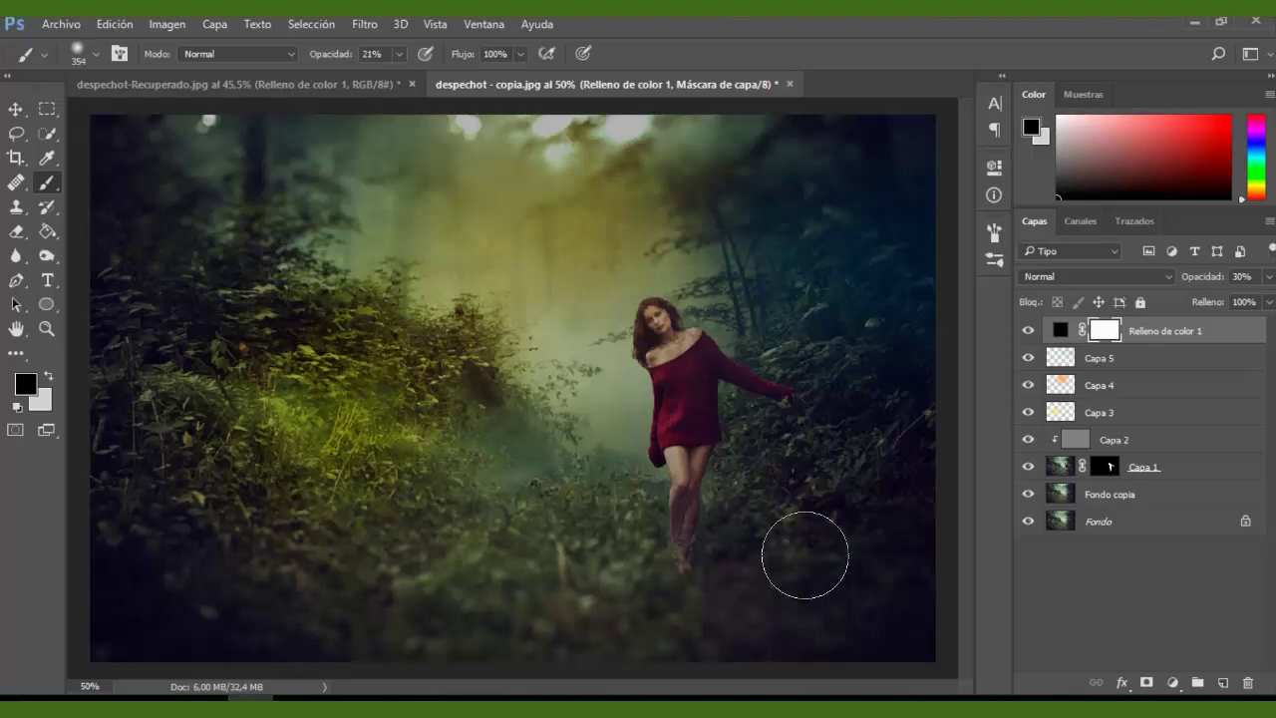
{"action": "mouse_move", "coordinate": [737, 246]}
{"action": "left_mouse_down"}
{"action": "mouse_move", "coordinate": [800, 176]}
{"action": "mouse_move", "coordinate": [837, 200]}
{"action": "mouse_move", "coordinate": [789, 199]}
{"action": "mouse_move", "coordinate": [796, 188]}
{"action": "left_mouse_up"}
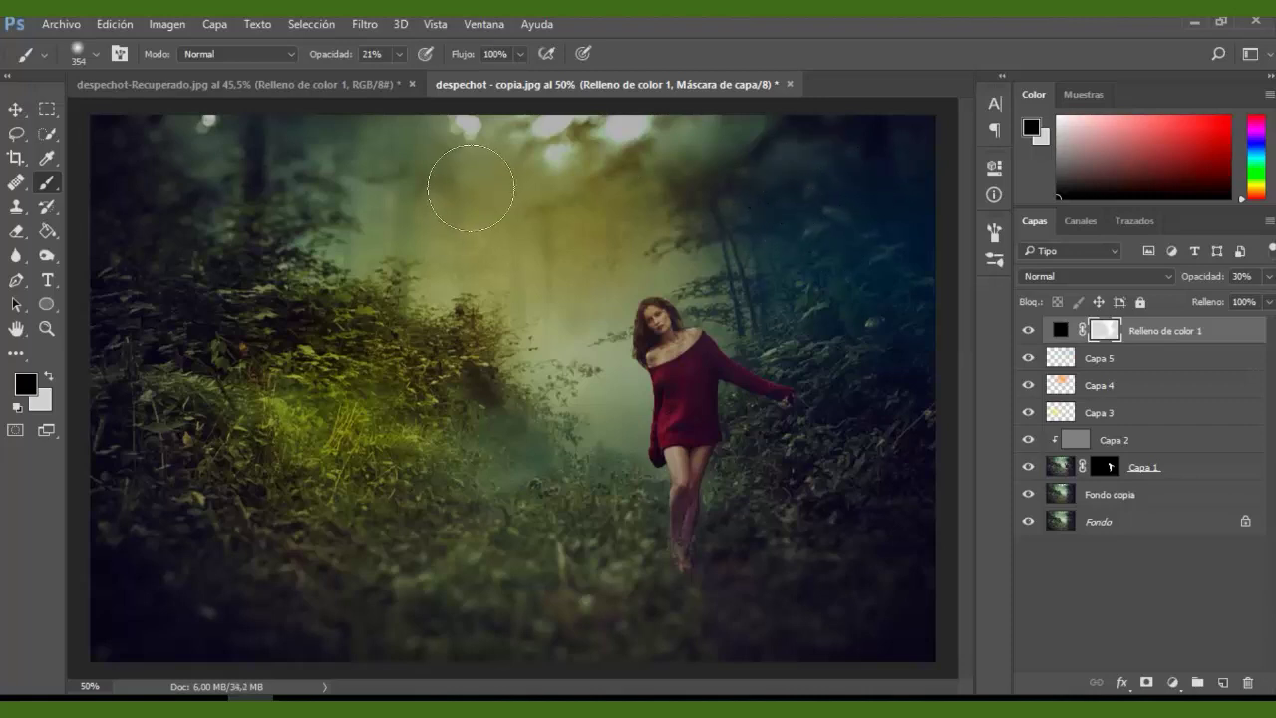
{"action": "left_click", "coordinate": [398, 56]}
{"action": "left_click_drag", "start_coordinate": [398, 76], "coordinate": [427, 76]}
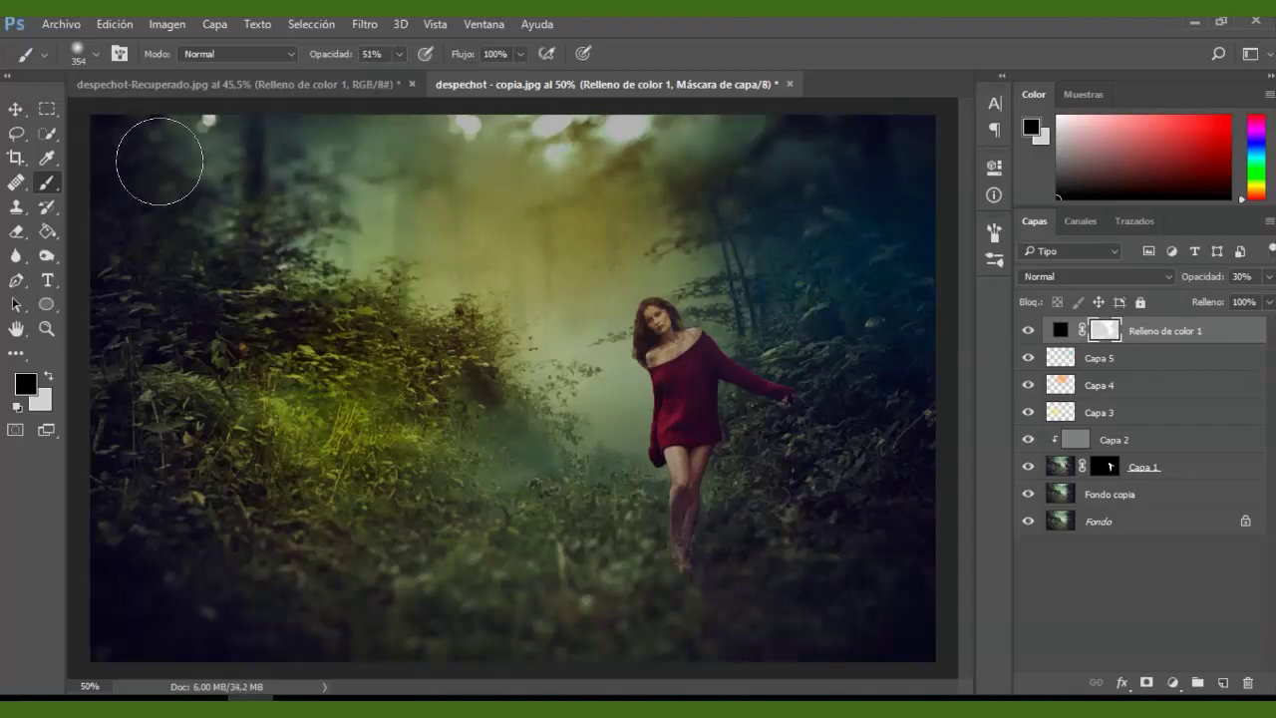
{"action": "mouse_move", "coordinate": [399, 169]}
{"action": "left_mouse_down"}
{"action": "mouse_move", "coordinate": [439, 239]}
{"action": "mouse_move", "coordinate": [478, 418]}
{"action": "left_mouse_up"}
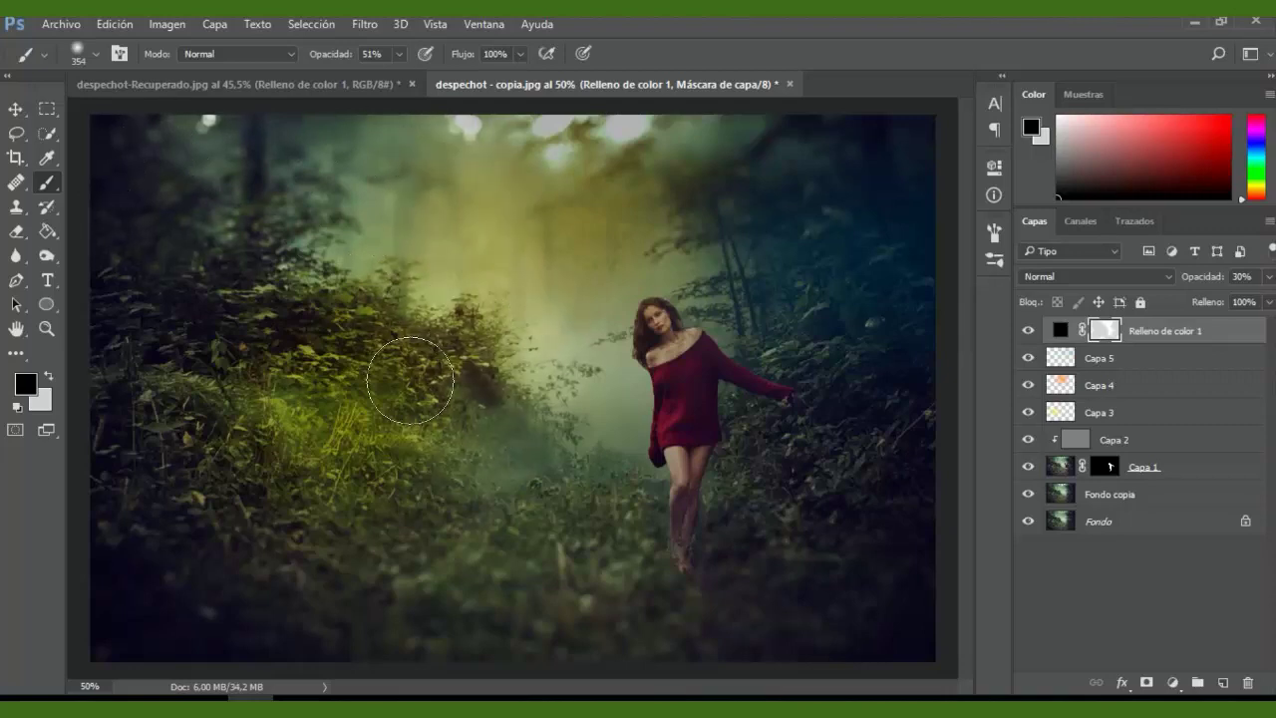
{"action": "left_click_drag", "start_coordinate": [525, 479], "coordinate": [578, 418]}
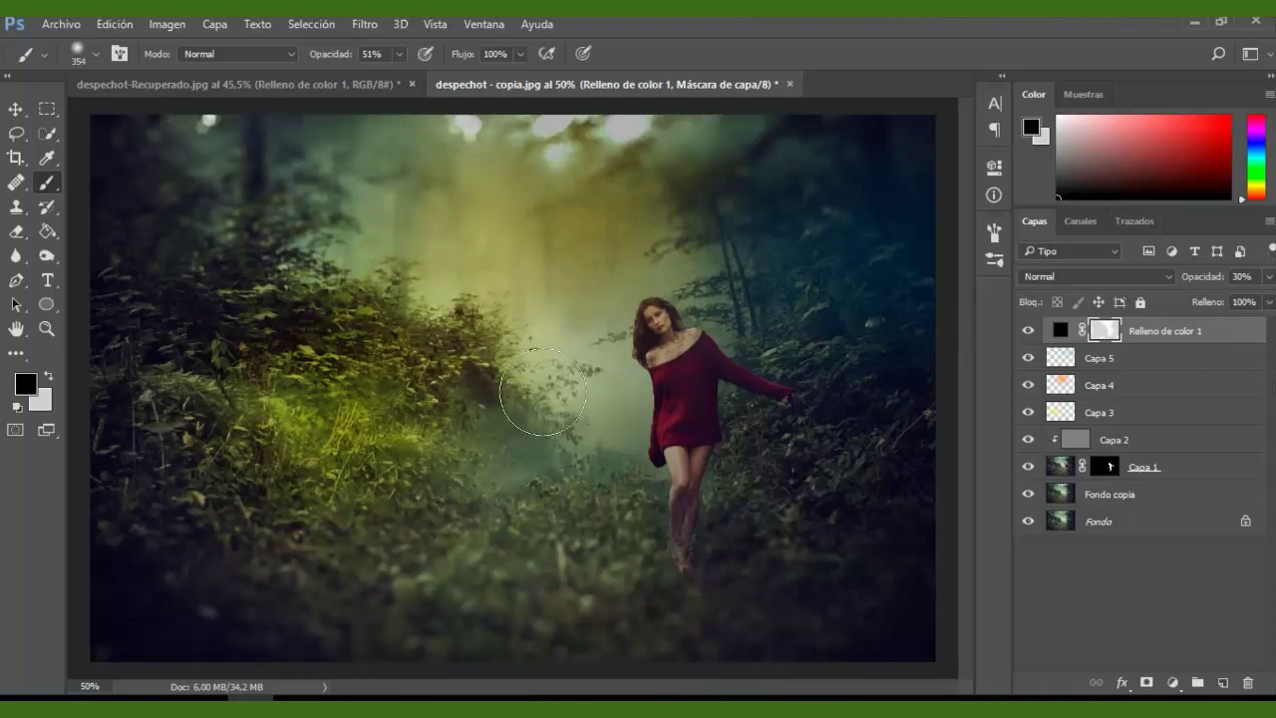
{"action": "mouse_move", "coordinate": [451, 369]}
{"action": "left_mouse_down"}
{"action": "mouse_move", "coordinate": [584, 319]}
{"action": "mouse_move", "coordinate": [626, 214]}
{"action": "mouse_move", "coordinate": [694, 212]}
{"action": "mouse_move", "coordinate": [766, 243]}
{"action": "left_mouse_up"}
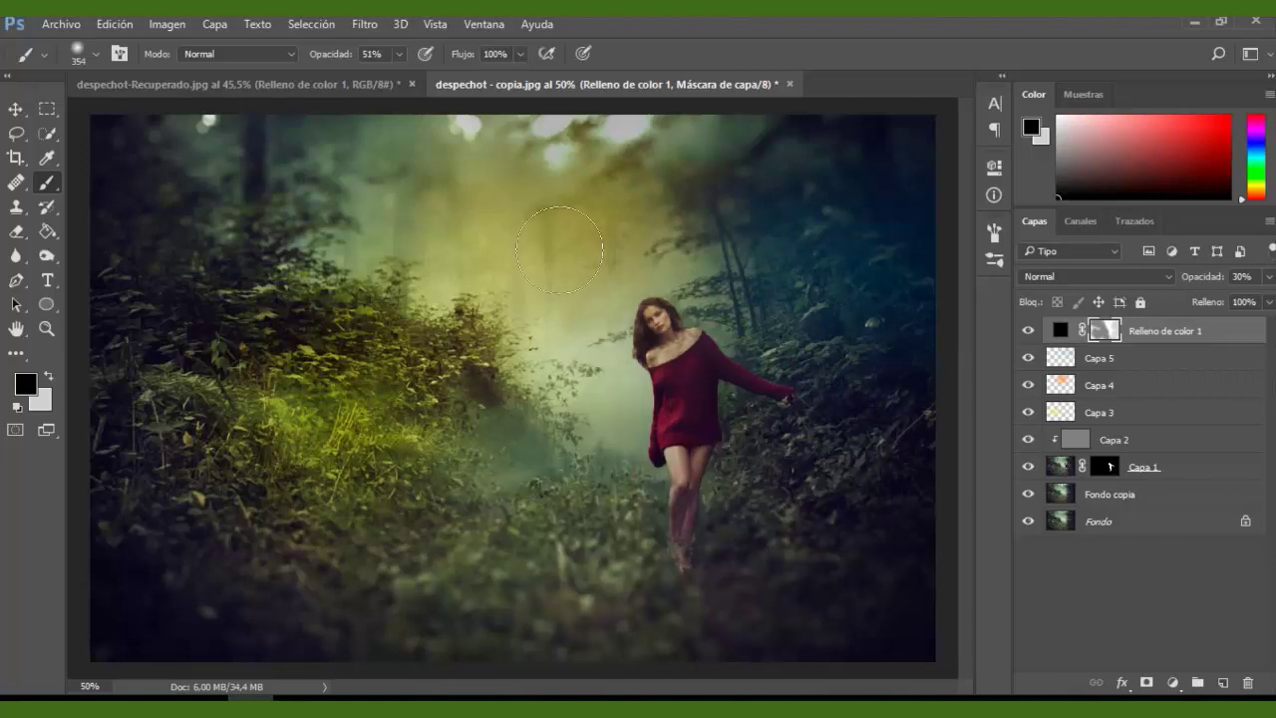
{"action": "left_click_drag", "start_coordinate": [698, 193], "coordinate": [622, 195]}
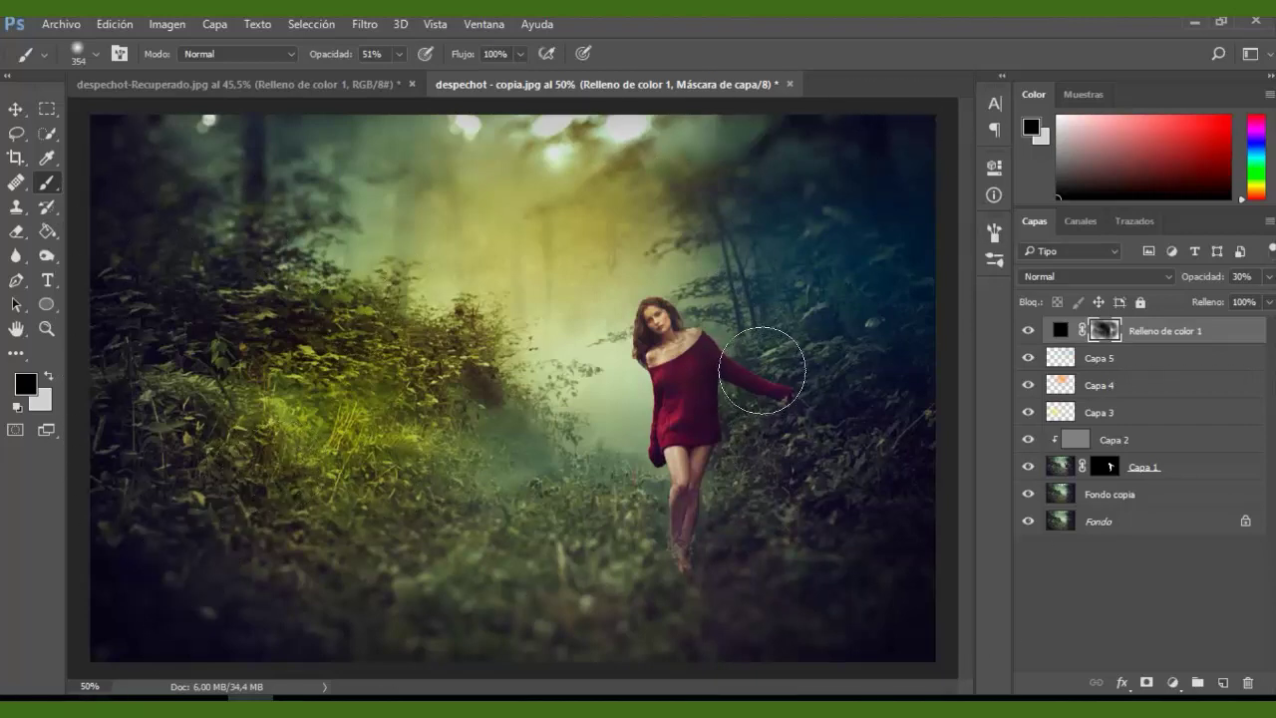
{"action": "left_click", "coordinate": [16, 108]}
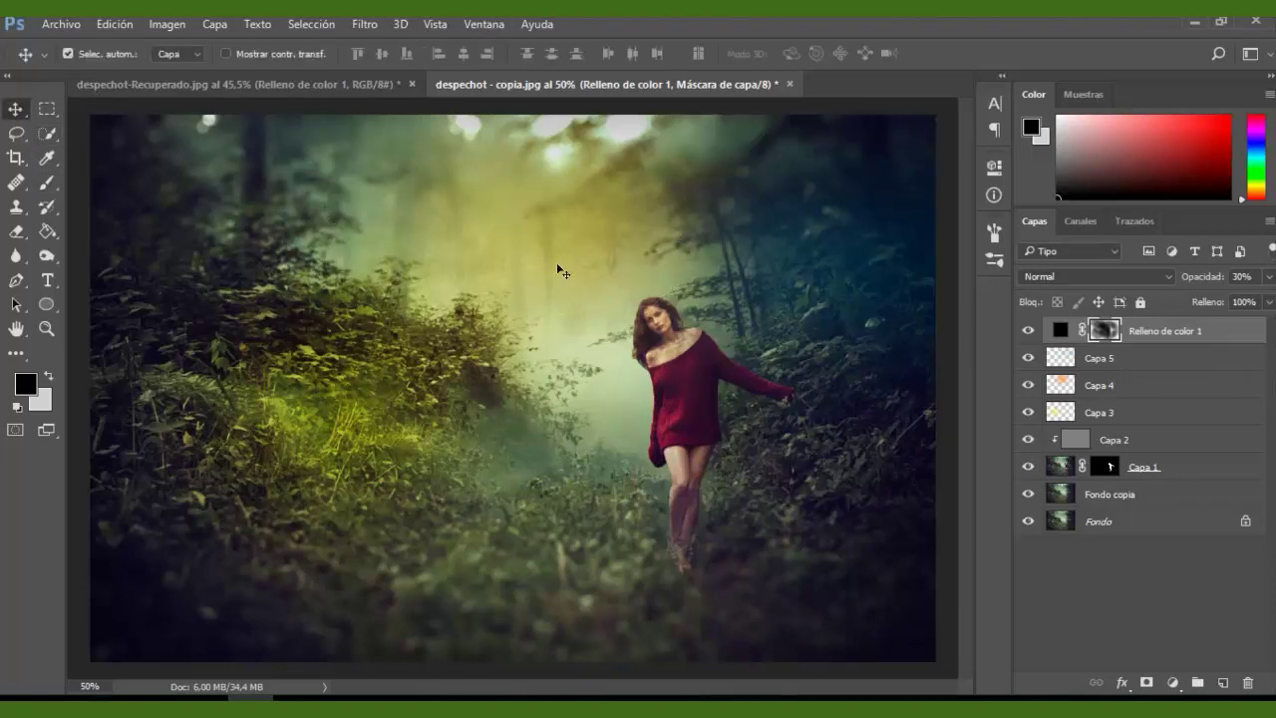
{"action": "scroll", "coordinate": [556, 262], "scroll_direction": "down", "scroll_amount": 1}
{"action": "scroll", "coordinate": [556, 262], "scroll_direction": "down", "scroll_amount": 1}
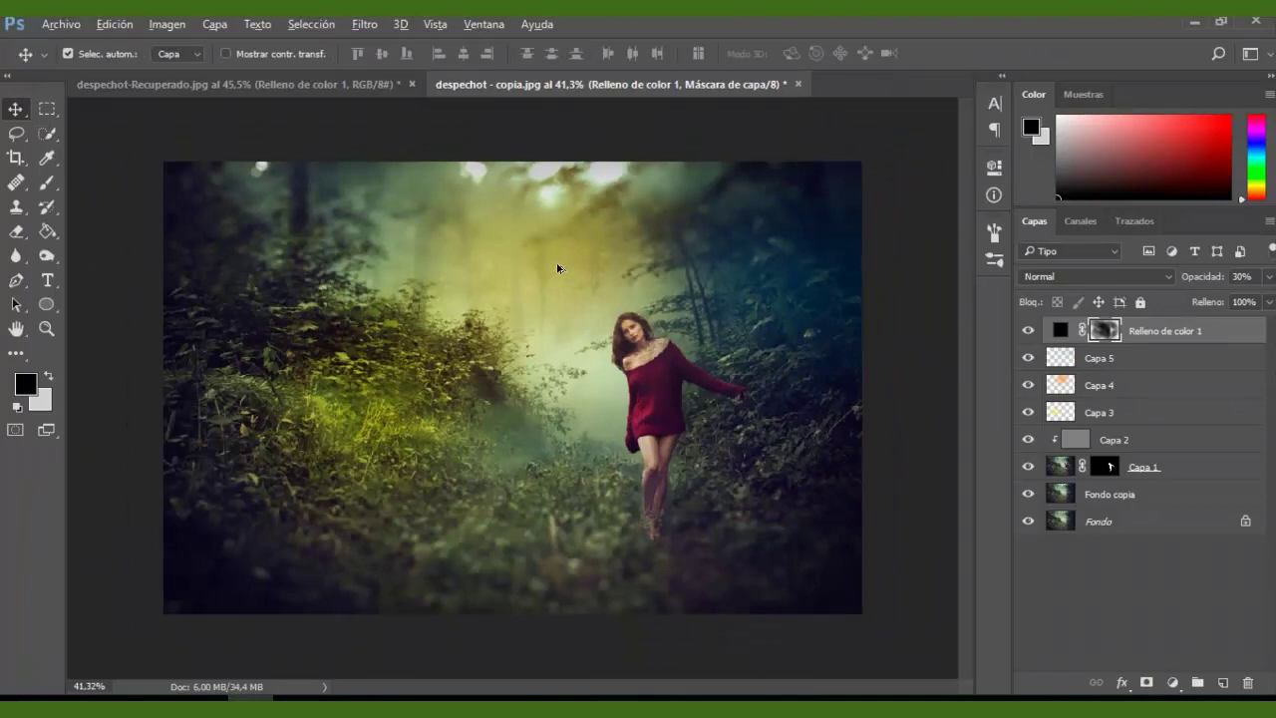
{"action": "scroll", "coordinate": [557, 267], "scroll_direction": "down", "scroll_amount": 1}
{"action": "scroll", "coordinate": [557, 267], "scroll_direction": "down", "scroll_amount": 1}
{"action": "scroll", "coordinate": [557, 267], "scroll_direction": "down", "scroll_amount": 1}
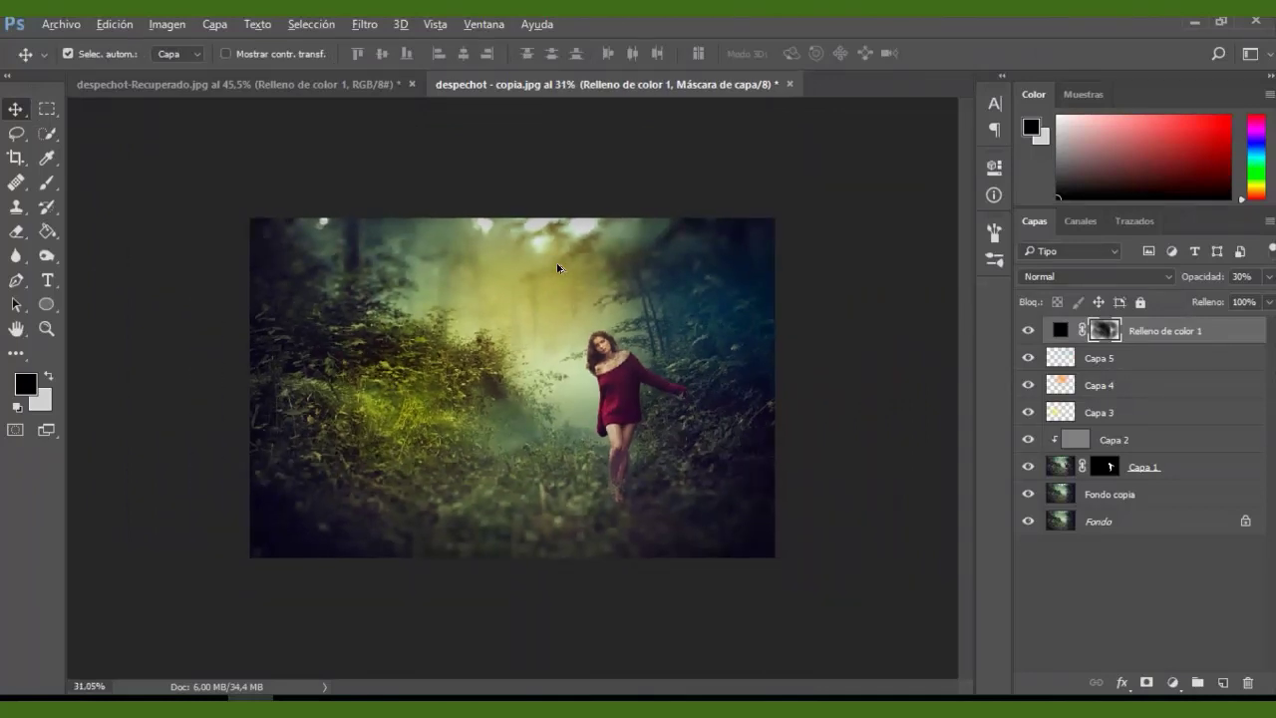
{"action": "scroll", "coordinate": [557, 267], "scroll_direction": "down", "scroll_amount": 1}
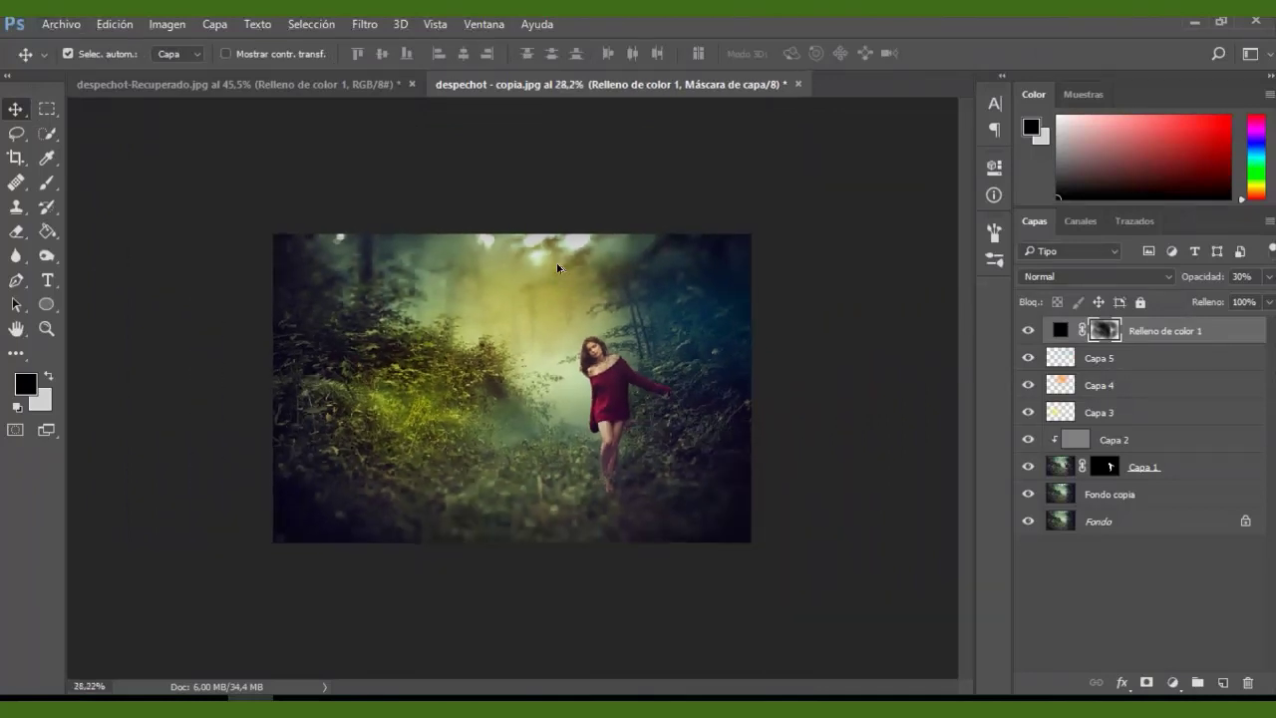
{"action": "scroll", "coordinate": [557, 267], "scroll_direction": "up", "scroll_amount": 1}
{"action": "scroll", "coordinate": [557, 268], "scroll_direction": "up", "scroll_amount": 1}
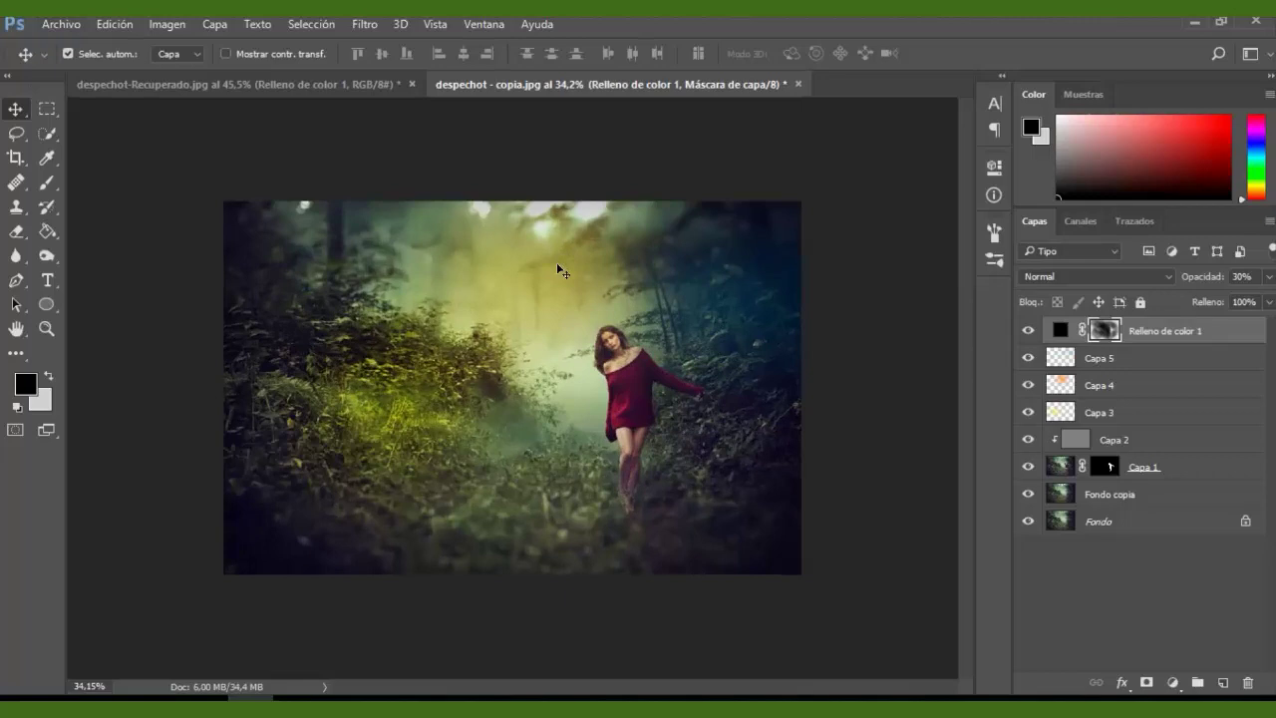
{"action": "left_click", "coordinate": [307, 86]}
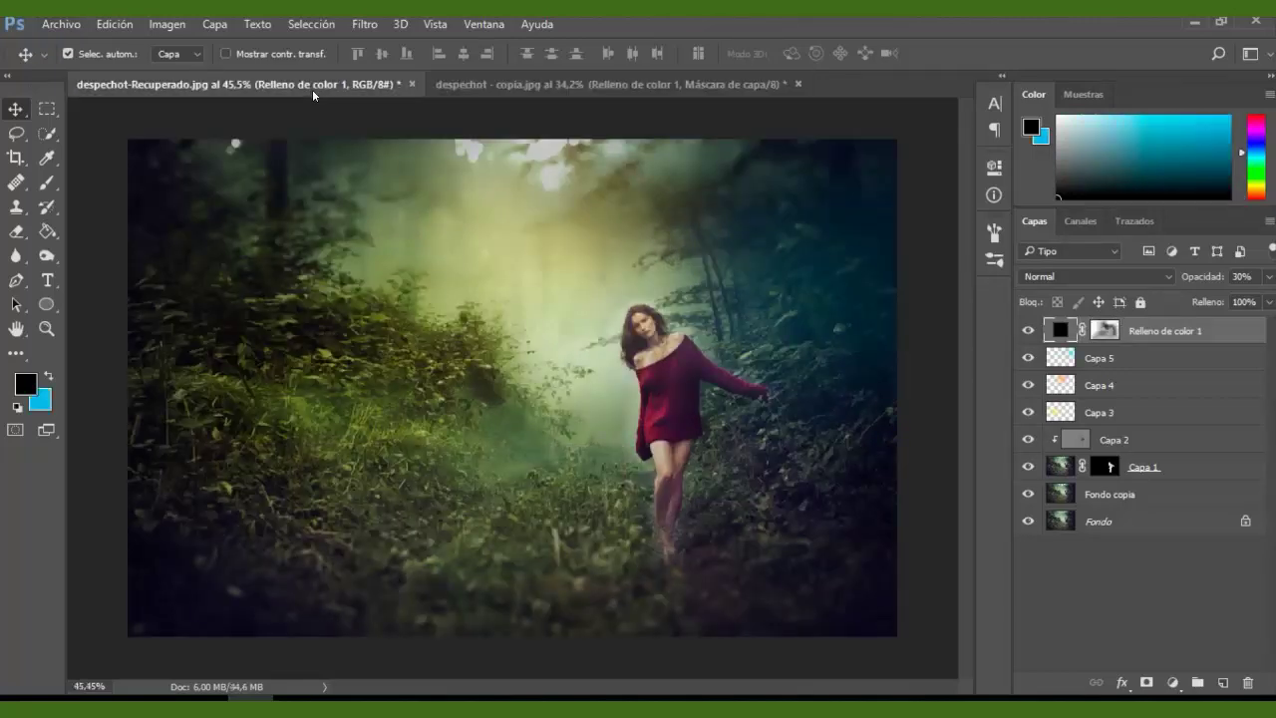
{"action": "left_click", "coordinate": [598, 85]}
{"action": "scroll", "coordinate": [696, 317], "scroll_direction": "up", "scroll_amount": 1}
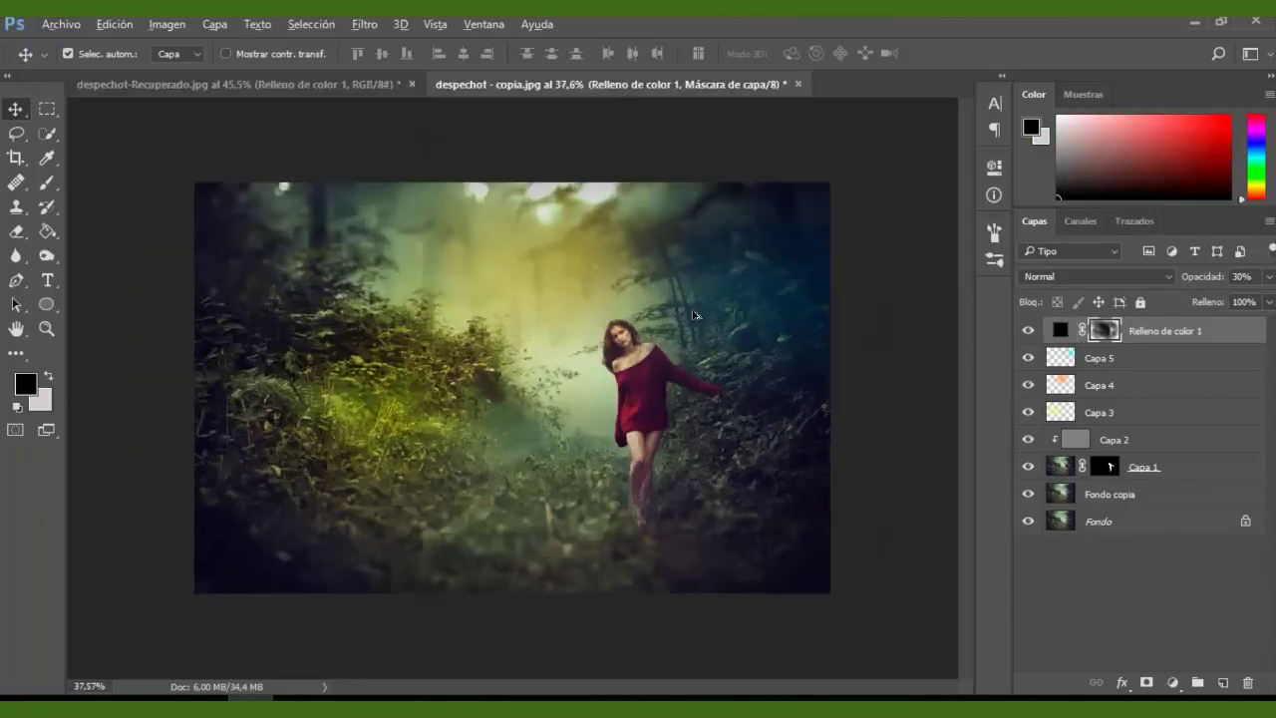
{"action": "scroll", "coordinate": [696, 317], "scroll_direction": "up", "scroll_amount": 1}
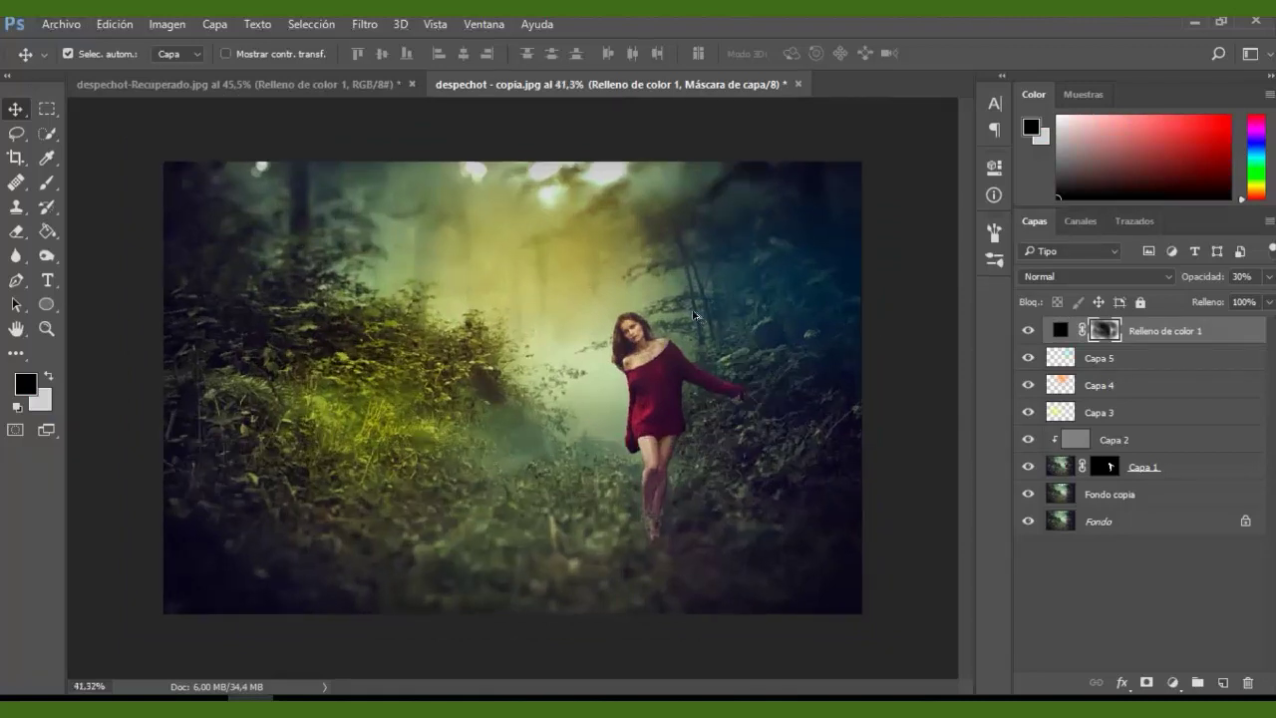